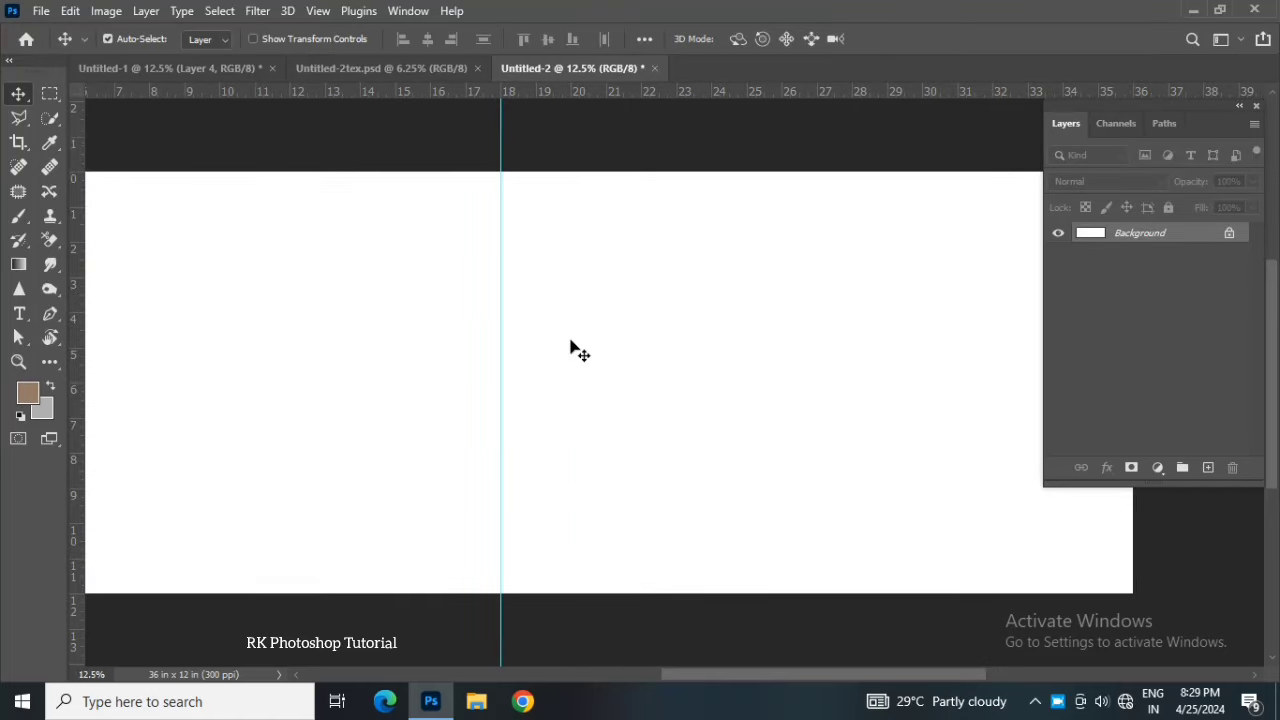
Step: Copy the beach couple photo from Untitled-1 into Untitled-2, enlarged at the left page's bottom against the guide
left_click_drag(369, 362, 658, 358)
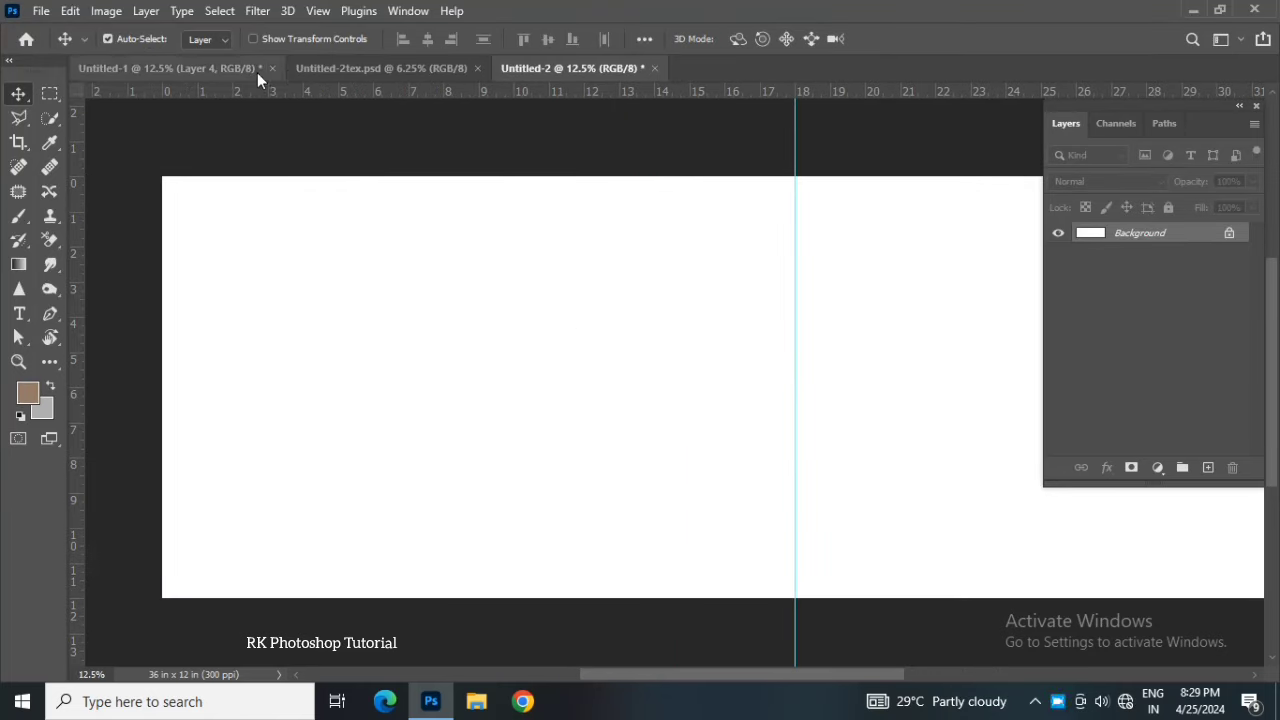
left_click(226, 70)
left_click_drag(533, 284, 466, 395)
key("ctrl+t")
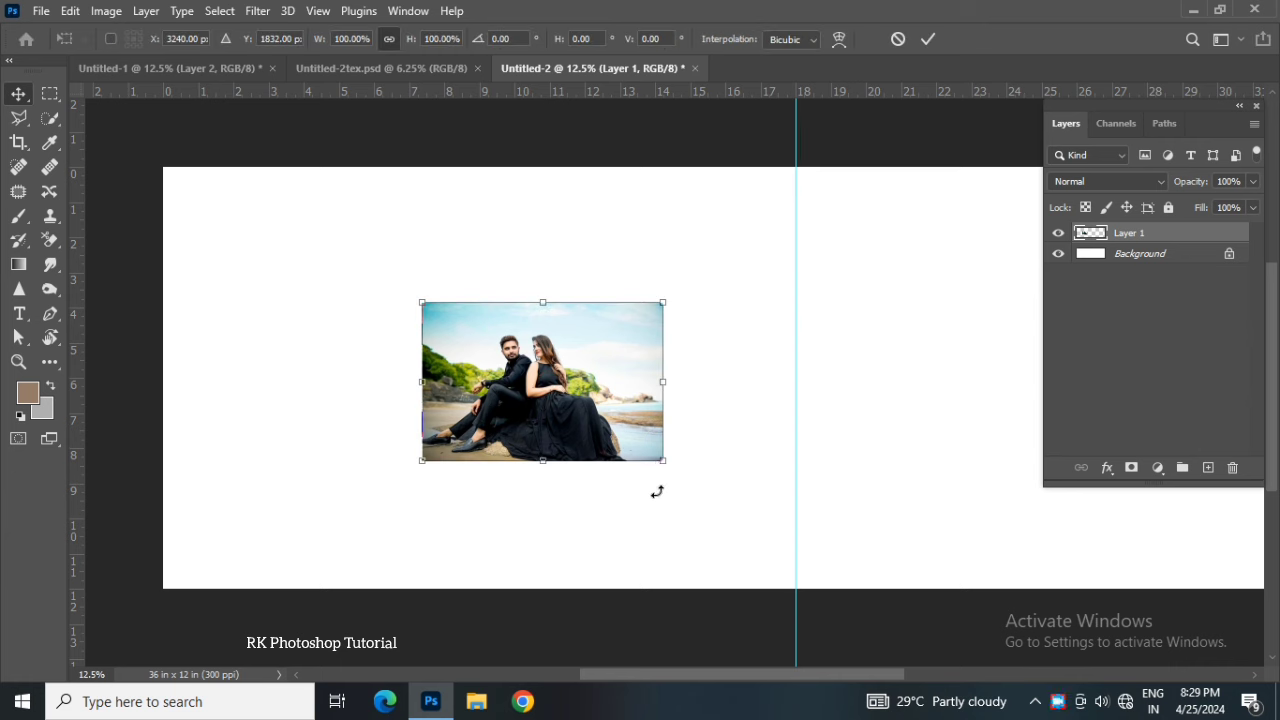
left_click_drag(665, 462, 753, 524)
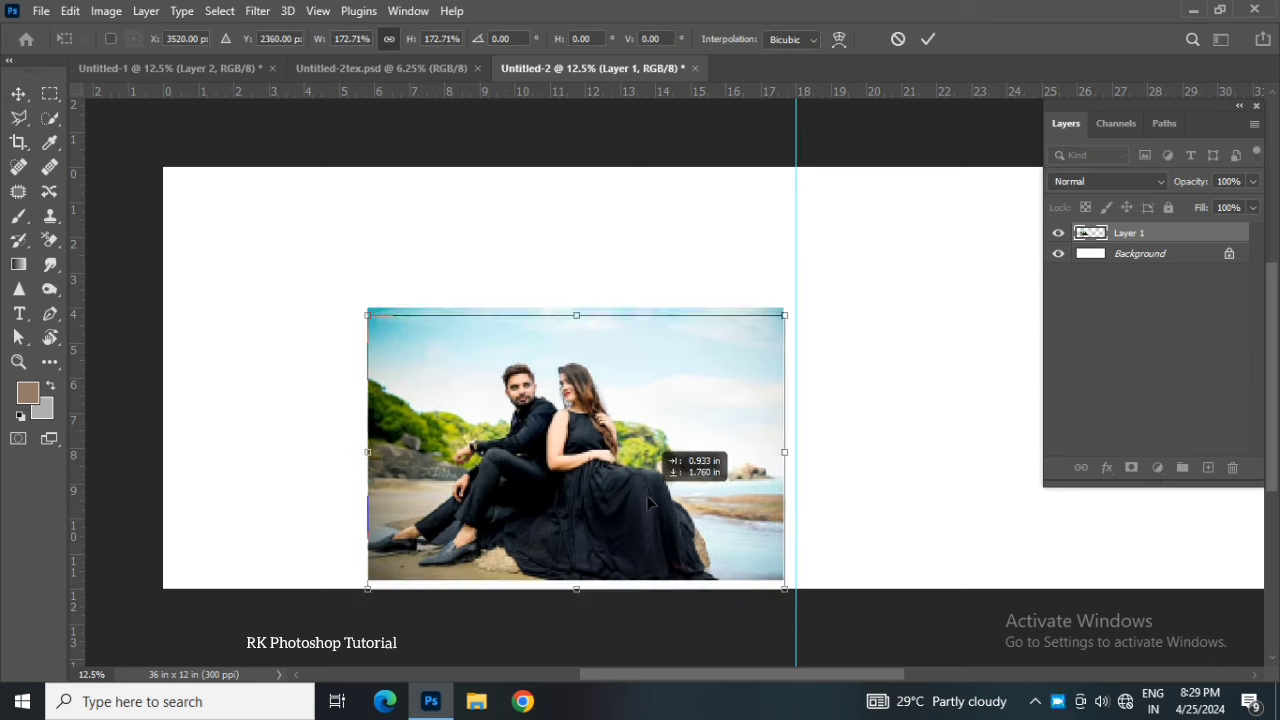
left_click_drag(608, 424, 653, 497)
key("Return")
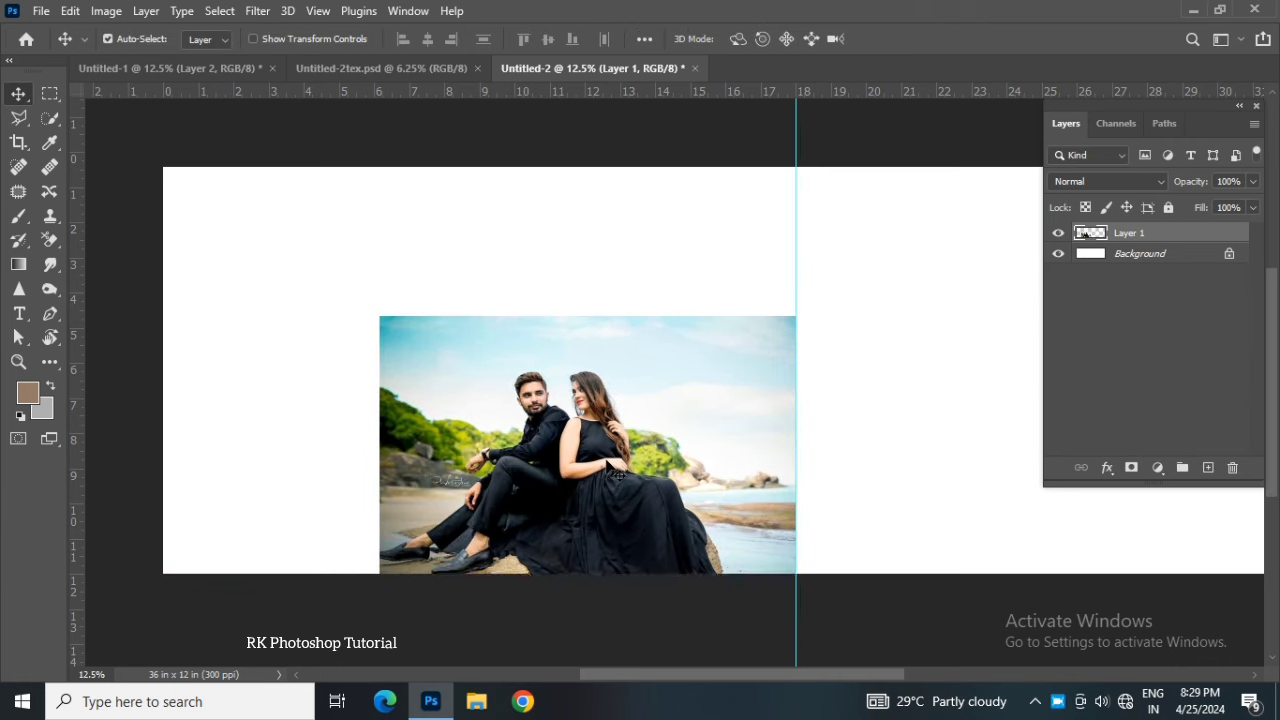
left_click(1093, 256)
Step: Draw a rectangle above the Background covering the whole left page
right_click(50, 362)
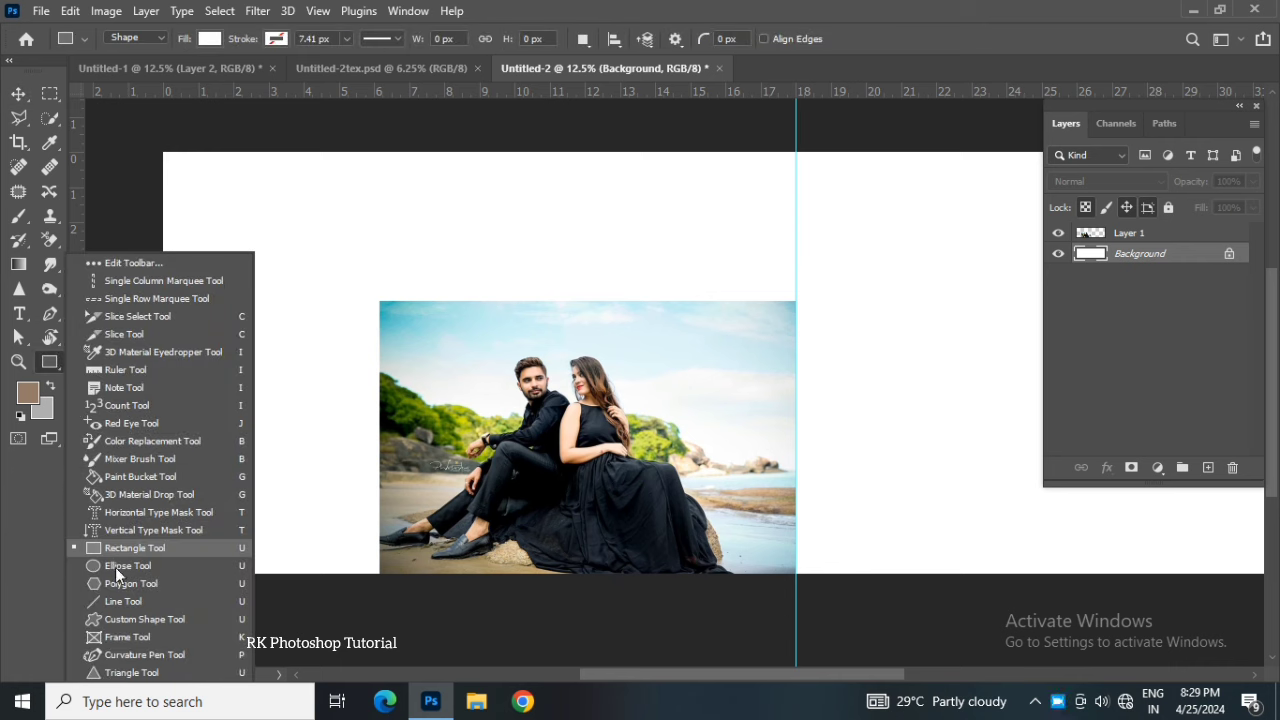
left_click(112, 541)
mouse_move(160, 146)
left_mouse_down()
mouse_move(477, 480)
mouse_move(871, 590)
left_mouse_up()
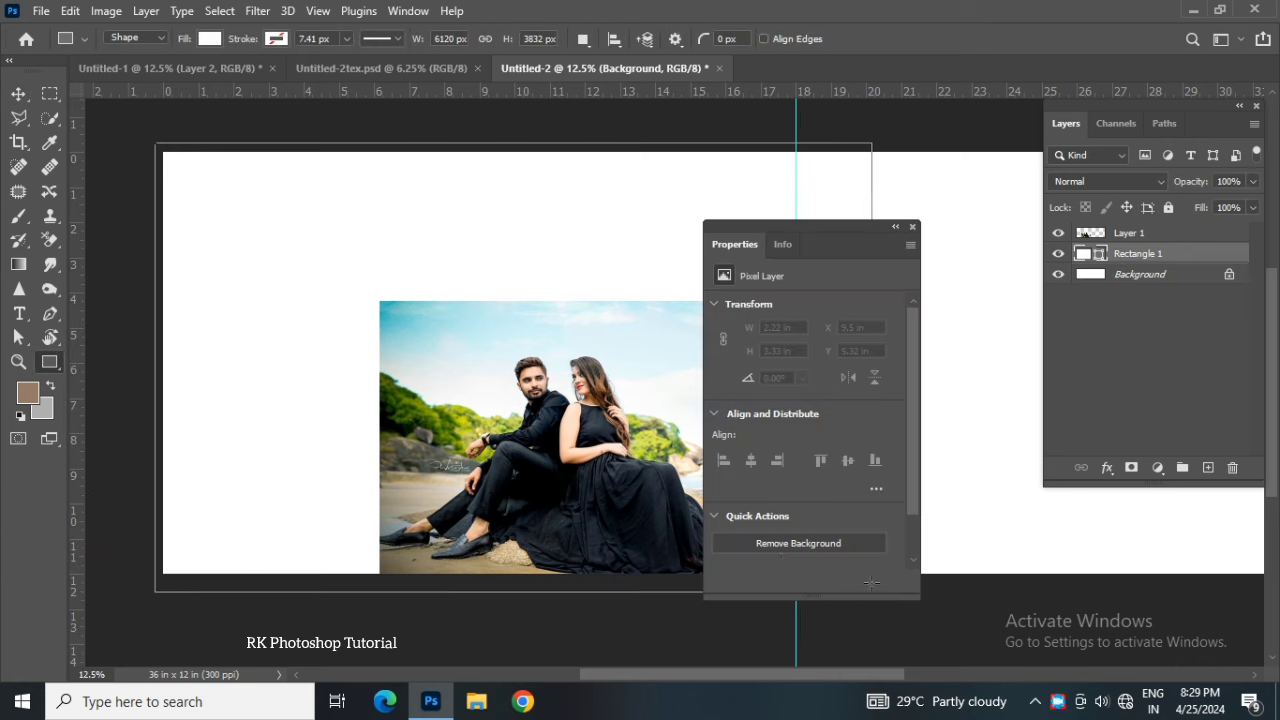
left_click(912, 227)
left_click(18, 93)
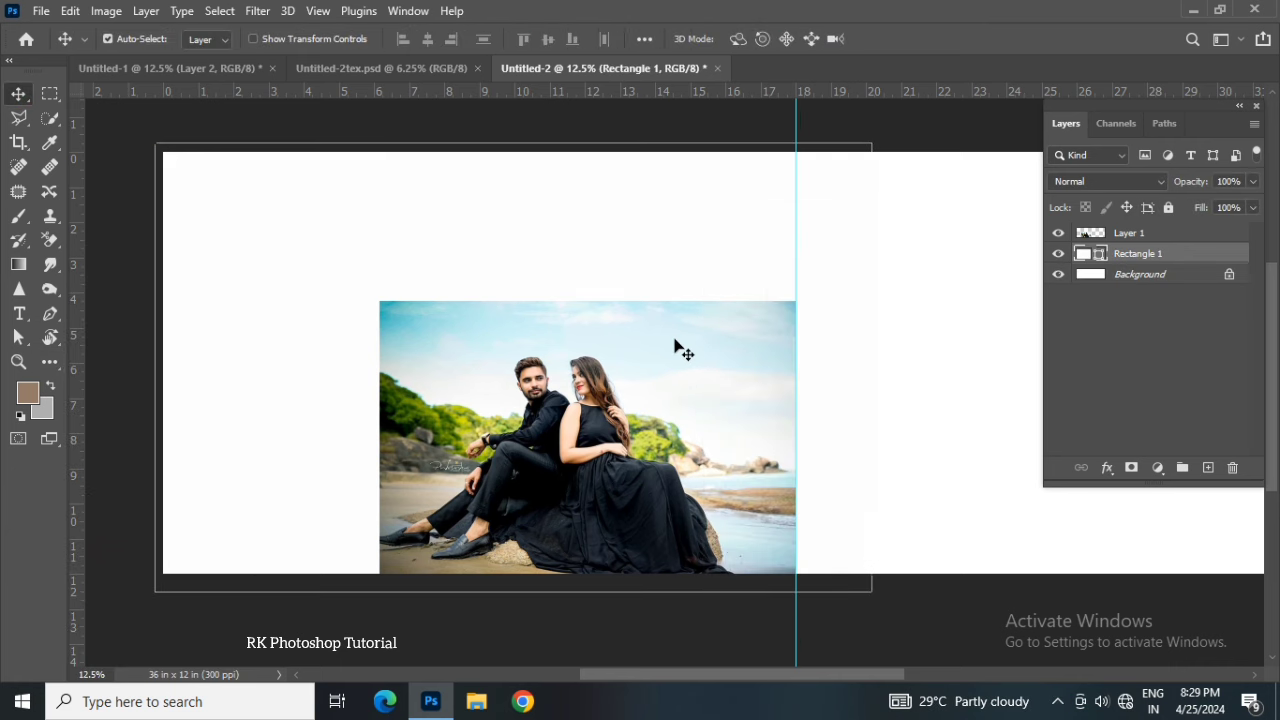
scroll(674, 346, "up", 1)
Step: Fill the rectangle with the pale sky blue sampled from the beach photo
double_click(1097, 255)
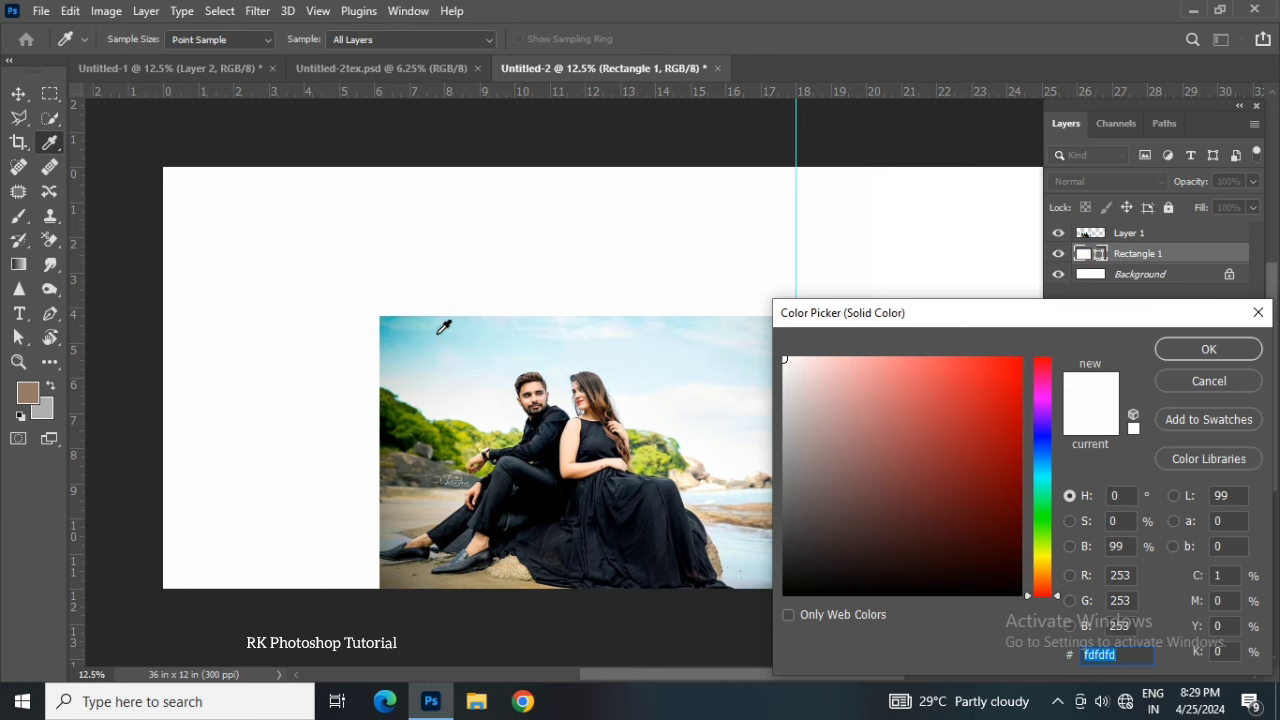
left_click(437, 334)
left_click(473, 337)
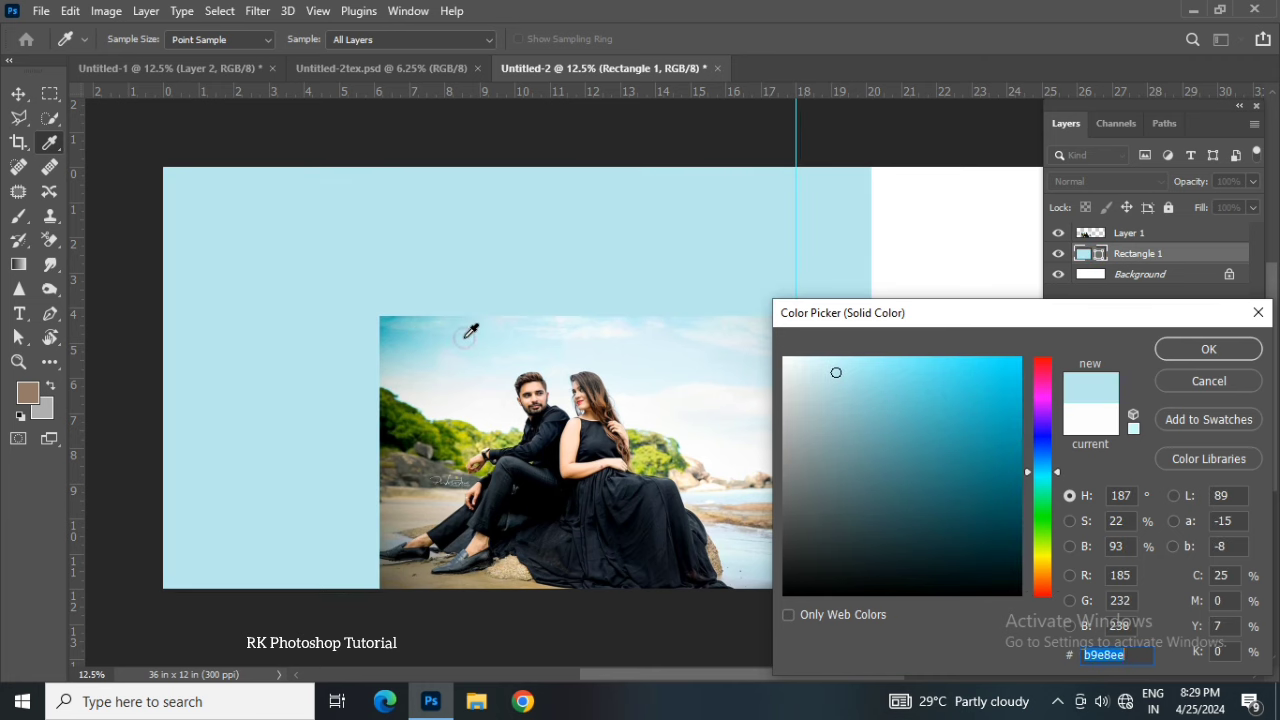
left_click(1214, 352)
left_click(697, 404)
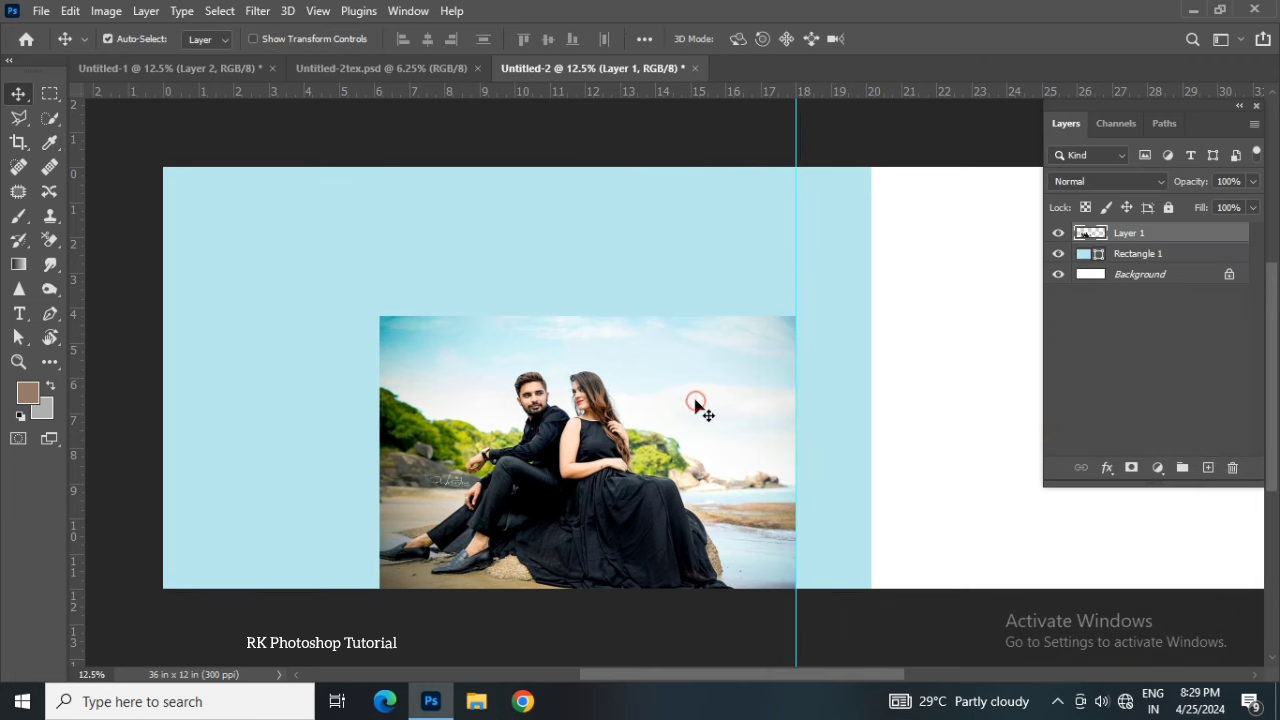
left_click(146, 10)
Step: Give Layer 1 a Hide All mask and paint it with a 1280 px soft brush, revealing the couple with faded edges
left_click(400, 314)
key("b")
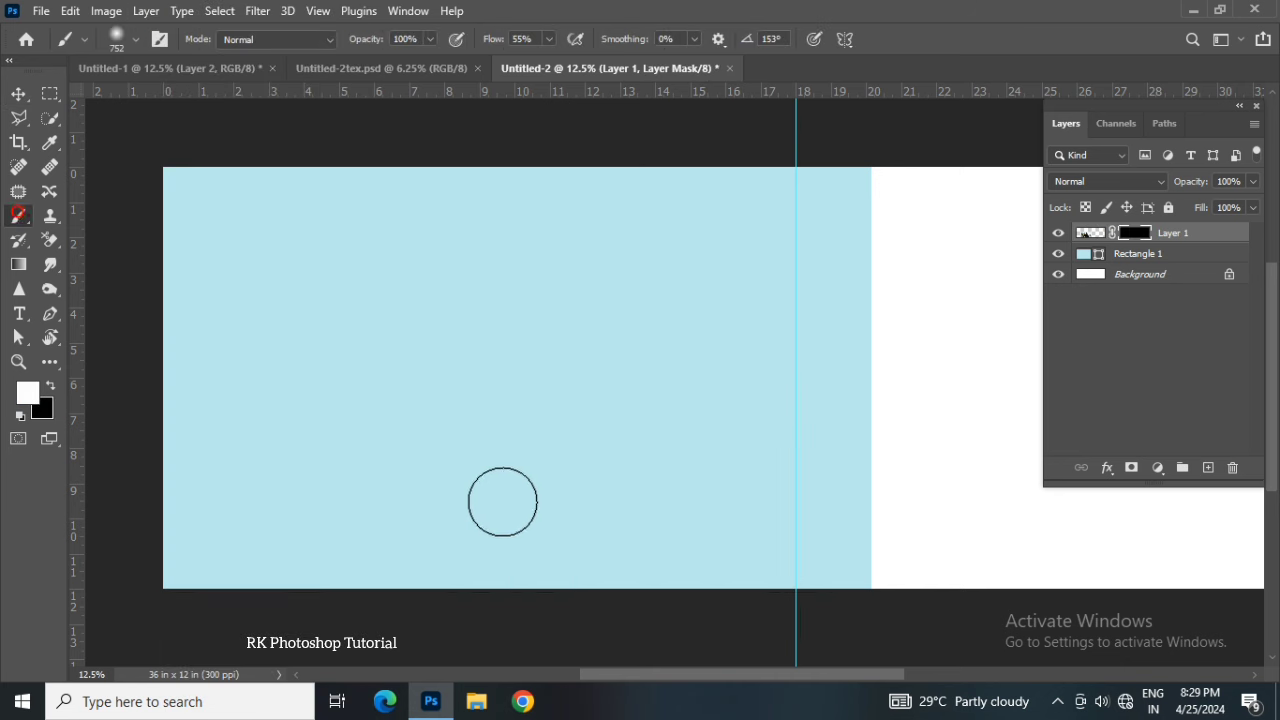
mouse_move(553, 470)
left_mouse_down()
mouse_move(590, 487)
mouse_move(580, 466)
mouse_move(500, 429)
mouse_move(637, 466)
mouse_move(493, 508)
mouse_move(471, 457)
mouse_move(606, 451)
mouse_move(537, 457)
mouse_move(450, 511)
mouse_move(629, 471)
left_mouse_up()
key("x")
mouse_move(361, 413)
left_mouse_down()
mouse_move(360, 494)
mouse_move(360, 380)
mouse_move(351, 638)
left_mouse_up()
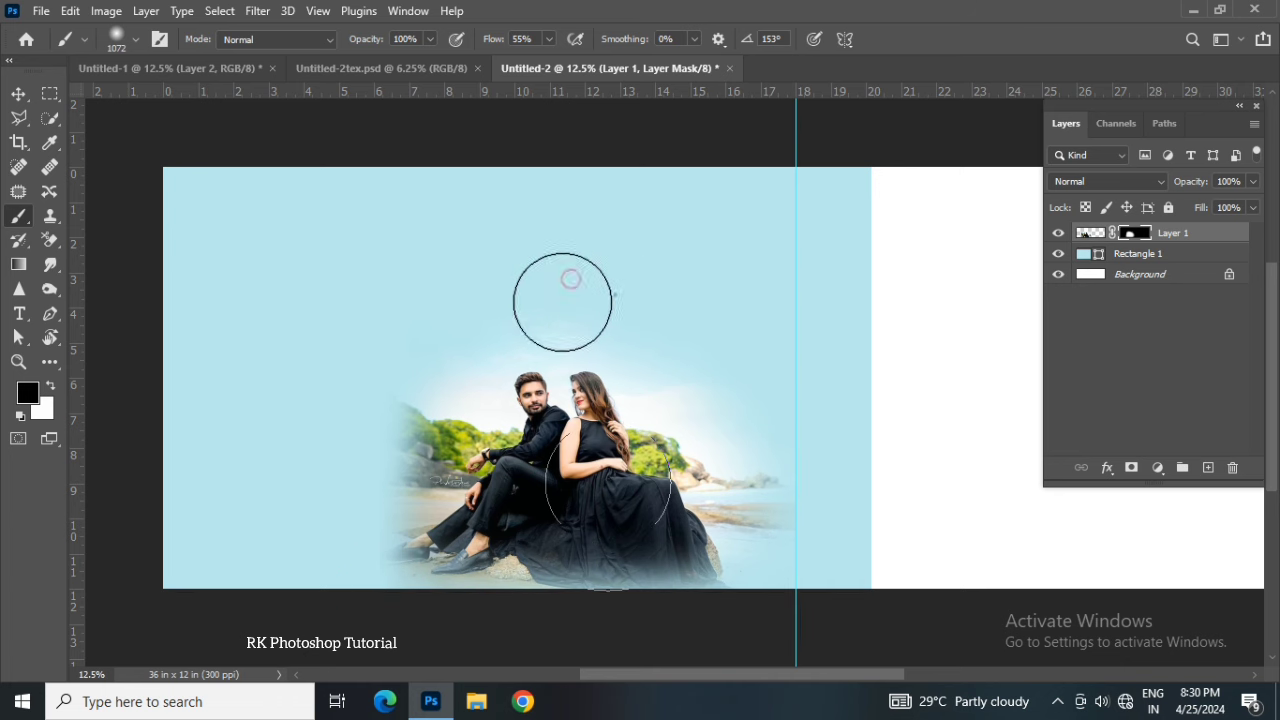
key("v")
left_click(361, 236)
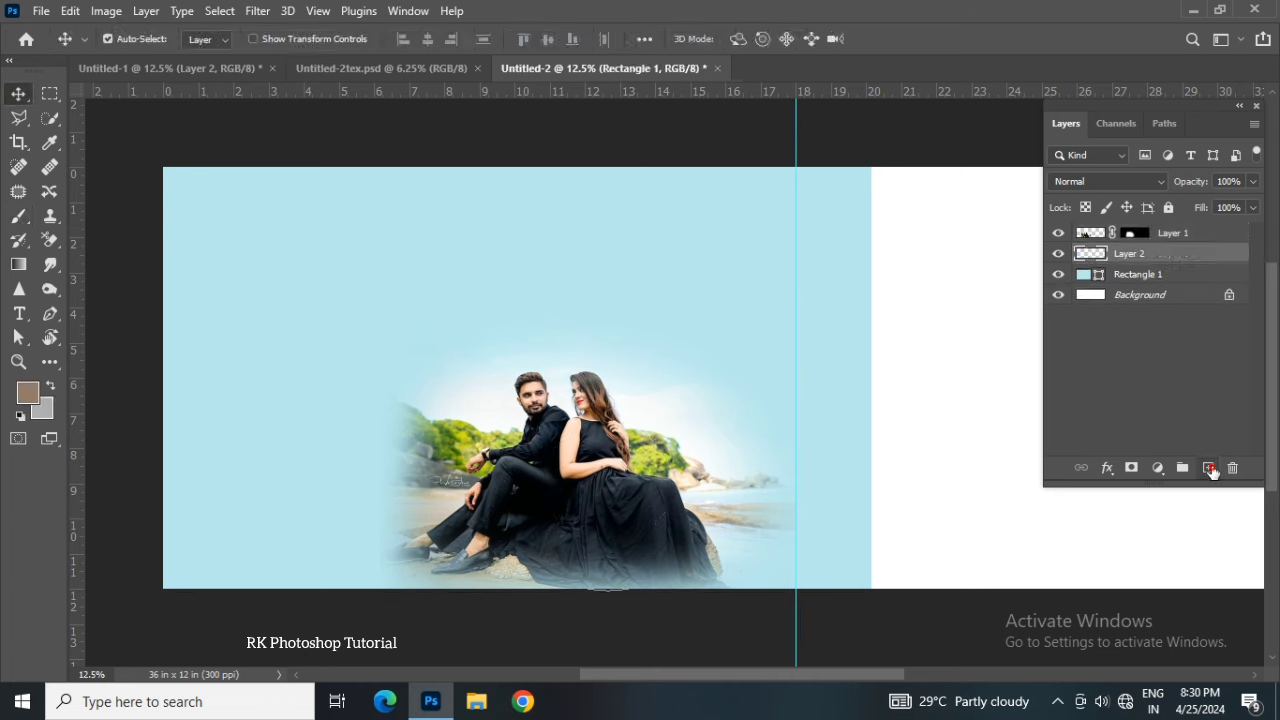
Step: Remove the stray empty layer, then mask Rectangle 1 and fade its right and upper-left areas with a 1984 px soft brush
key("ctrl+z")
left_click(1132, 469)
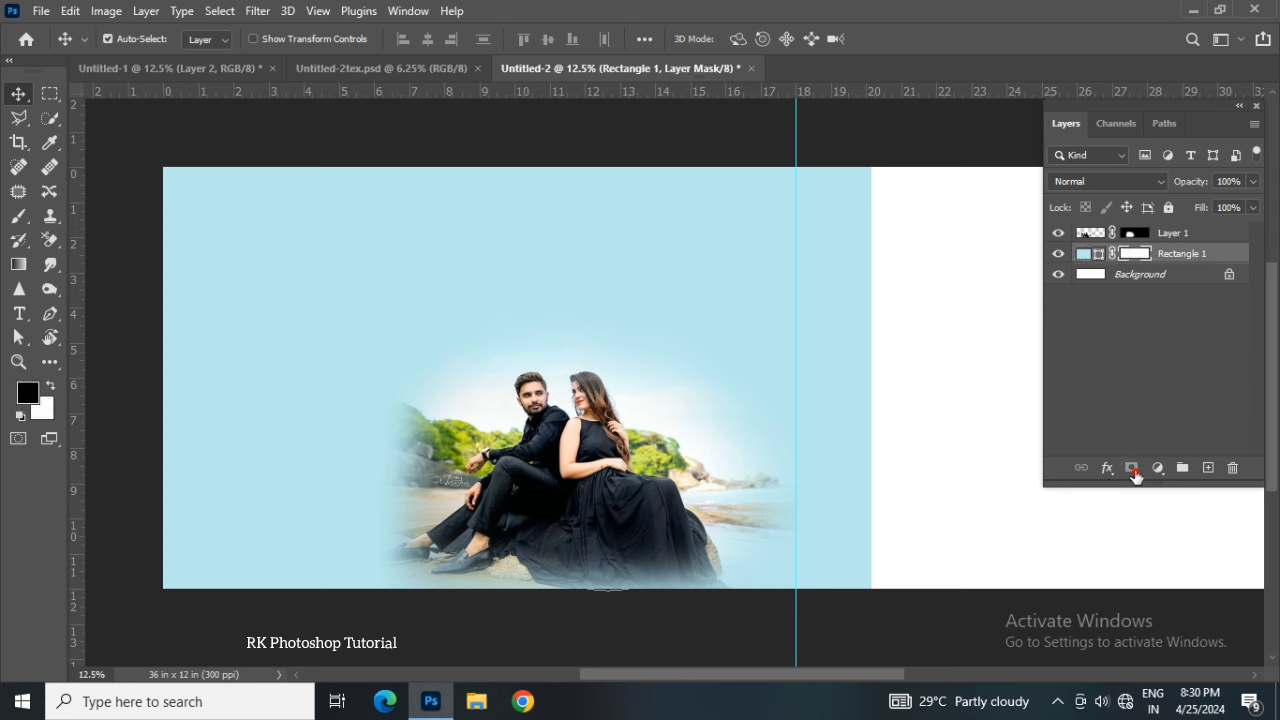
left_click(18, 216)
left_click_drag(729, 308, 786, 323)
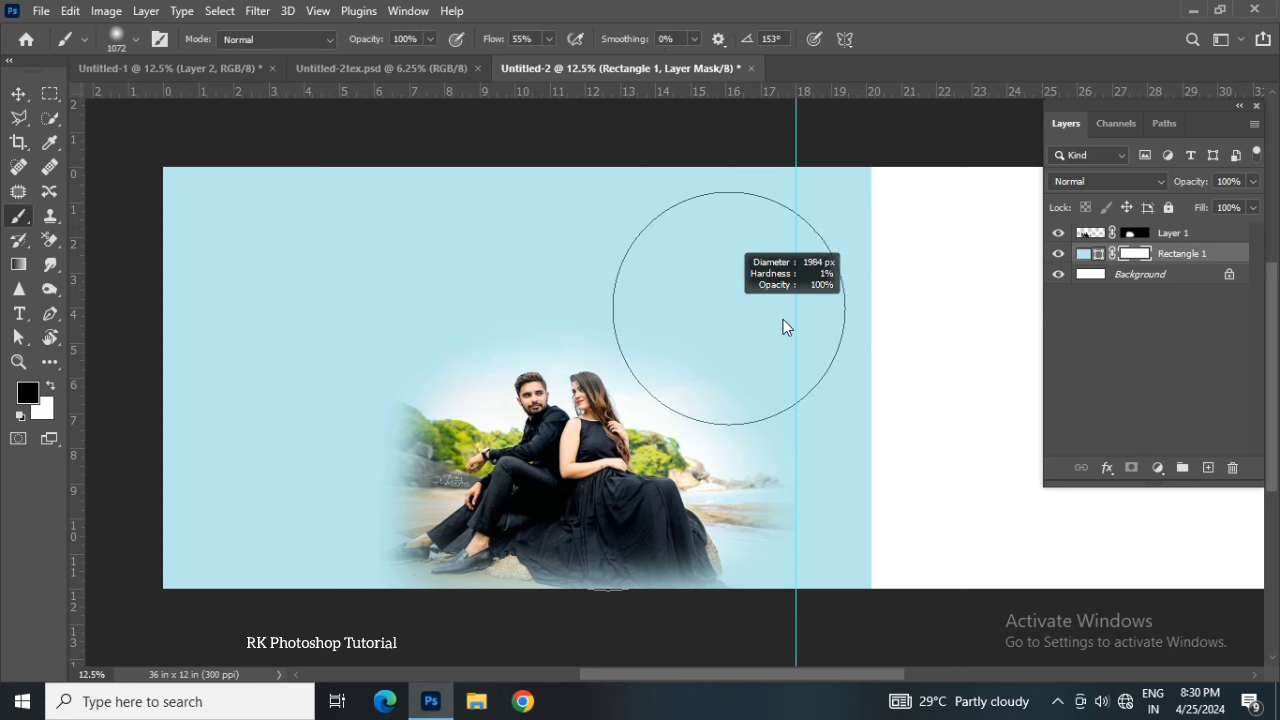
mouse_move(820, 222)
left_mouse_down()
mouse_move(851, 465)
mouse_move(857, 229)
left_mouse_up()
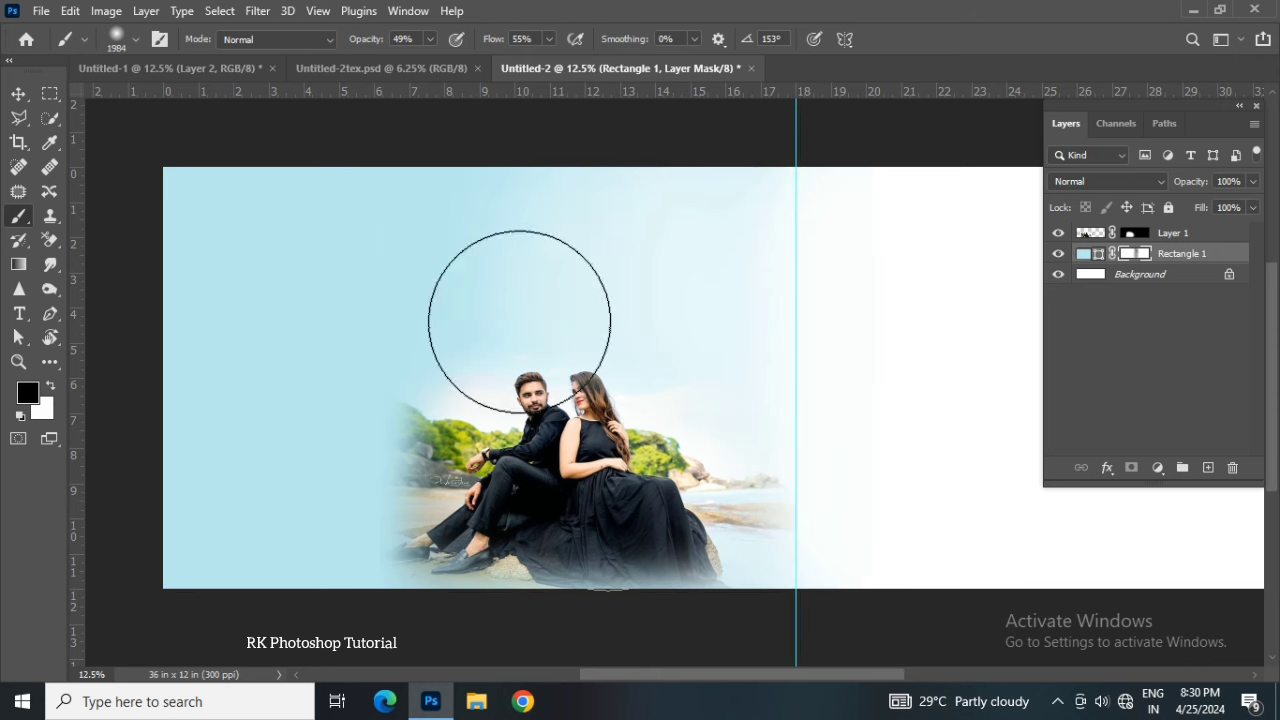
left_click_drag(520, 321, 372, 622)
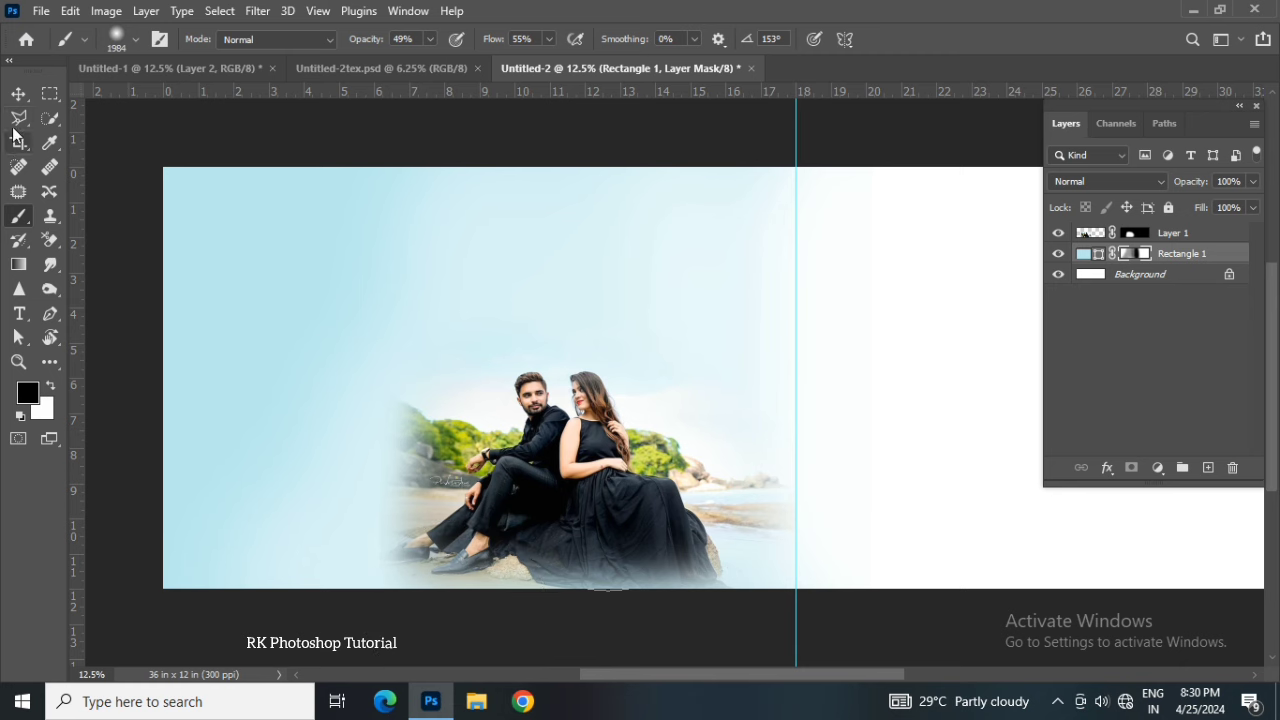
Step: Reselect the blue rectangle layer and return to the Untitled-1 photo document
left_click(18, 93)
scroll(553, 448, "up", 1)
left_click(553, 448)
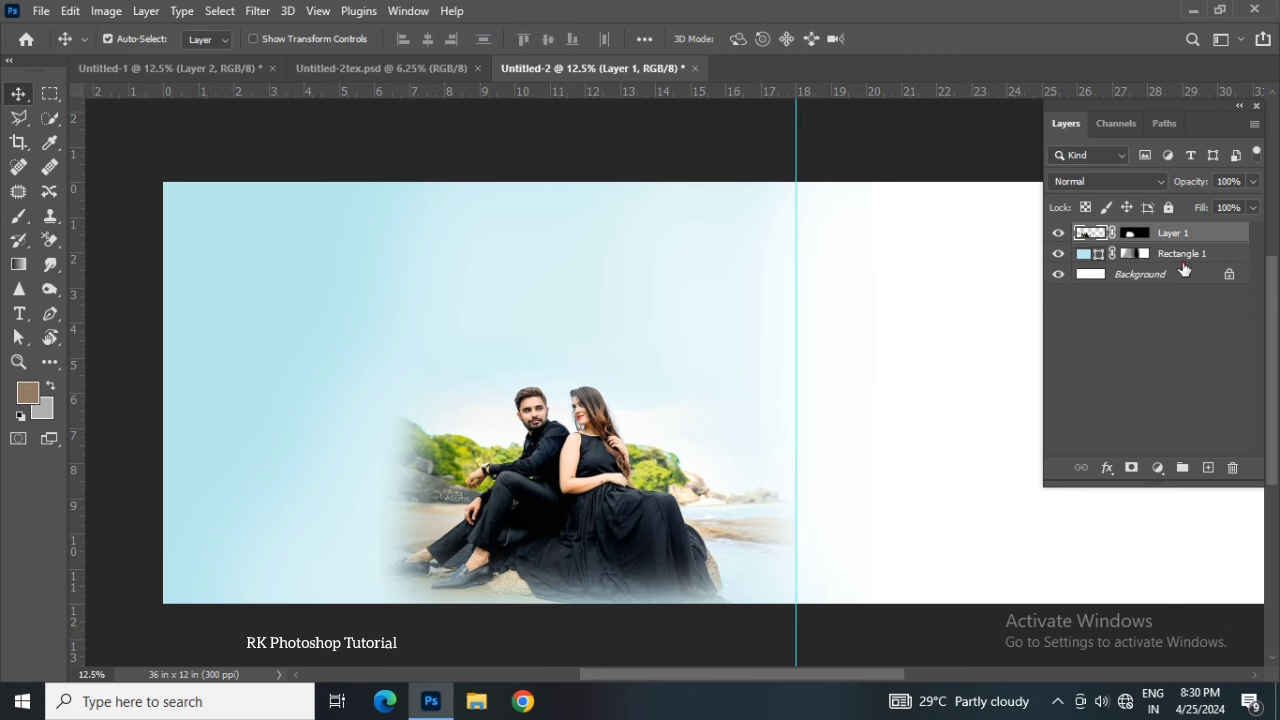
left_click(1183, 258)
left_click(208, 68)
Step: Bring the close-up couple photo into the spread, enlarged at the top-left corner
left_click_drag(425, 310, 453, 86)
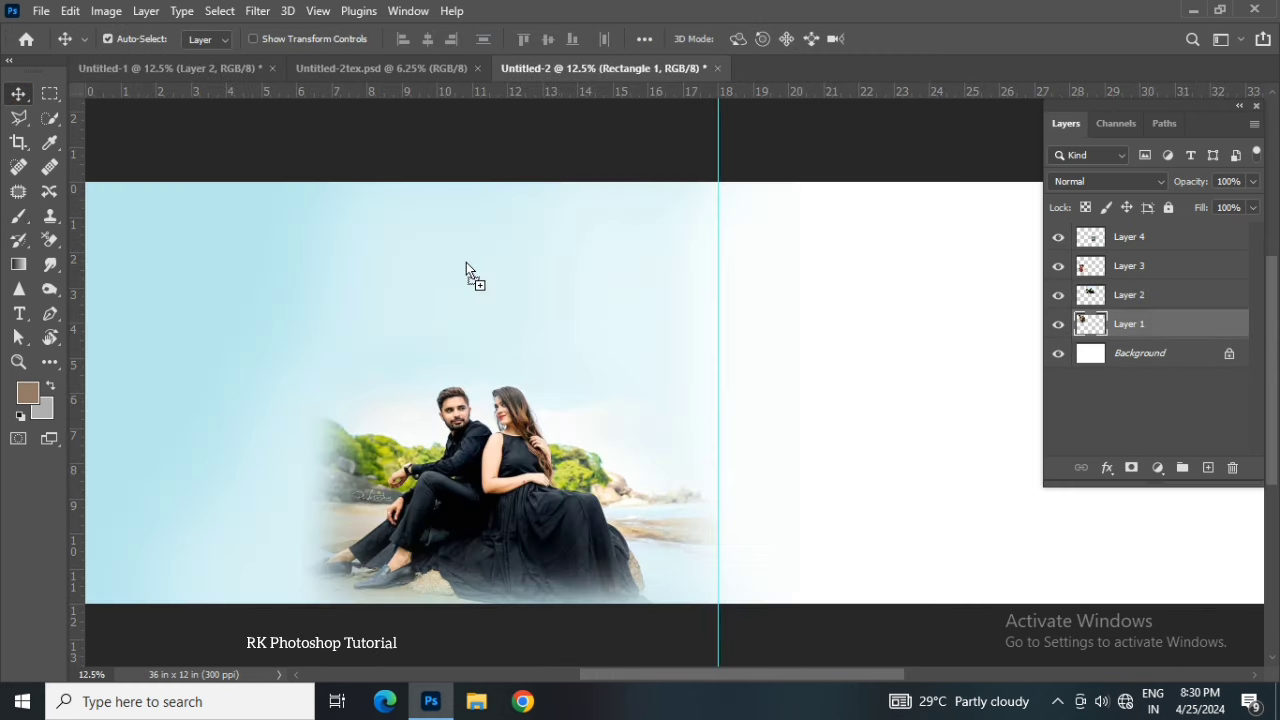
left_click_drag(566, 74, 449, 351)
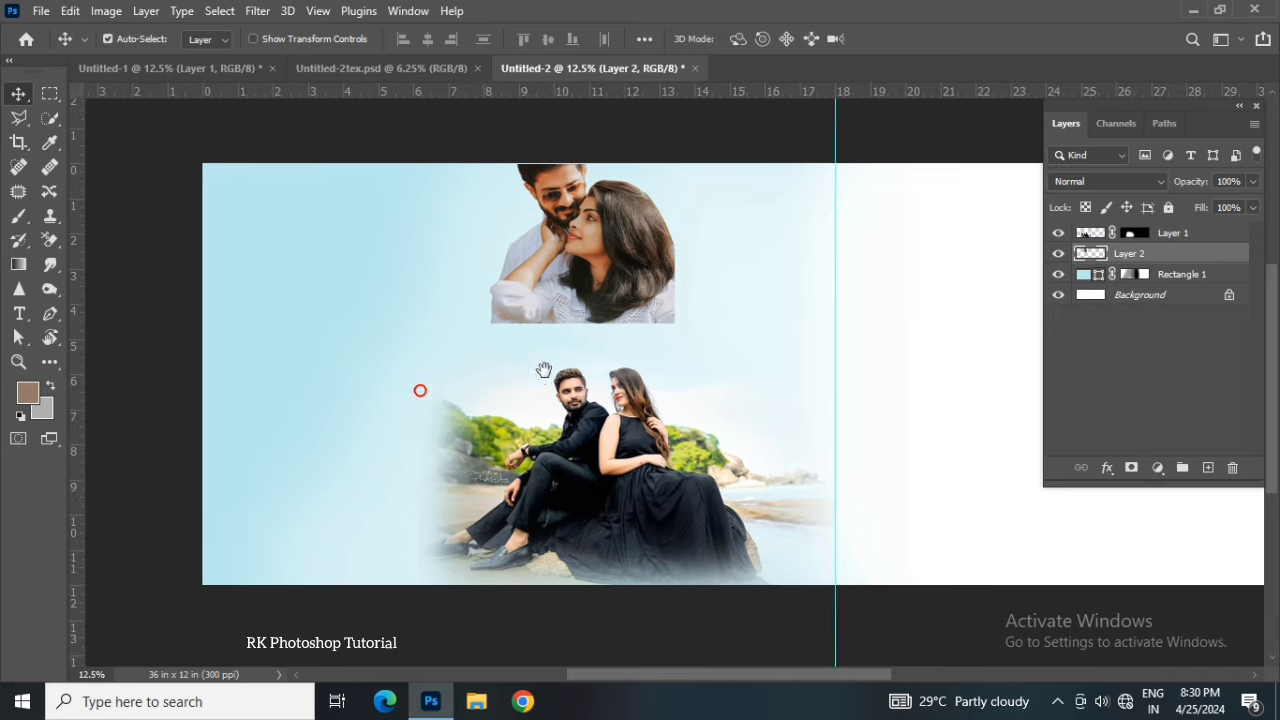
key("ctrl+t")
left_click_drag(684, 325, 760, 366)
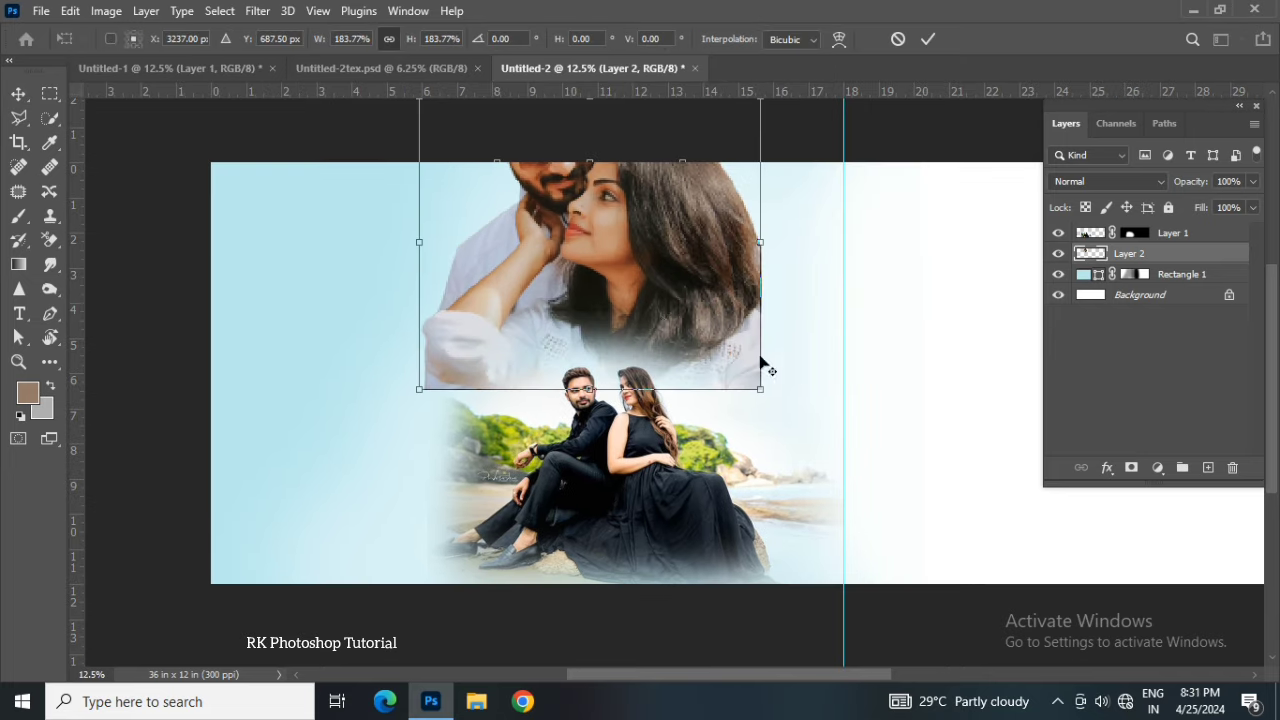
mouse_move(629, 277)
left_mouse_down()
mouse_move(575, 484)
mouse_move(607, 520)
left_mouse_up()
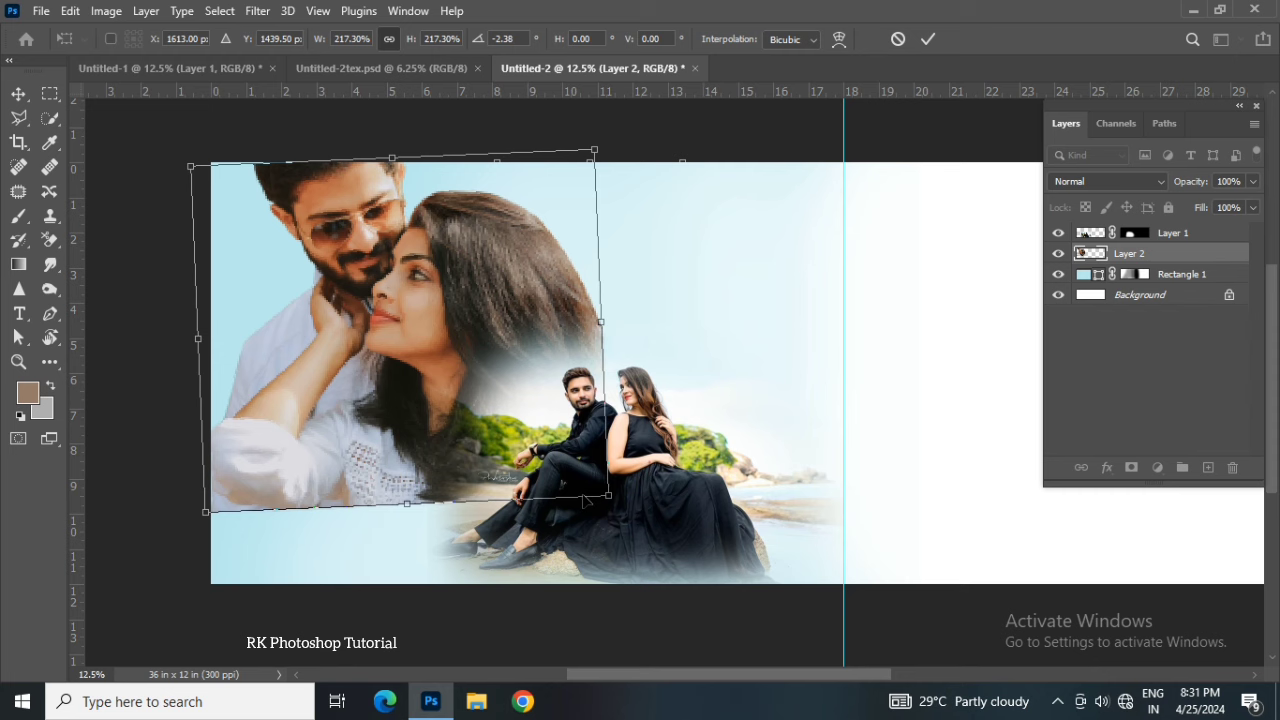
key("Return")
Step: Keep the close-up photo straight and lower its opacity to about 63%
scroll(585, 500, "down", 1)
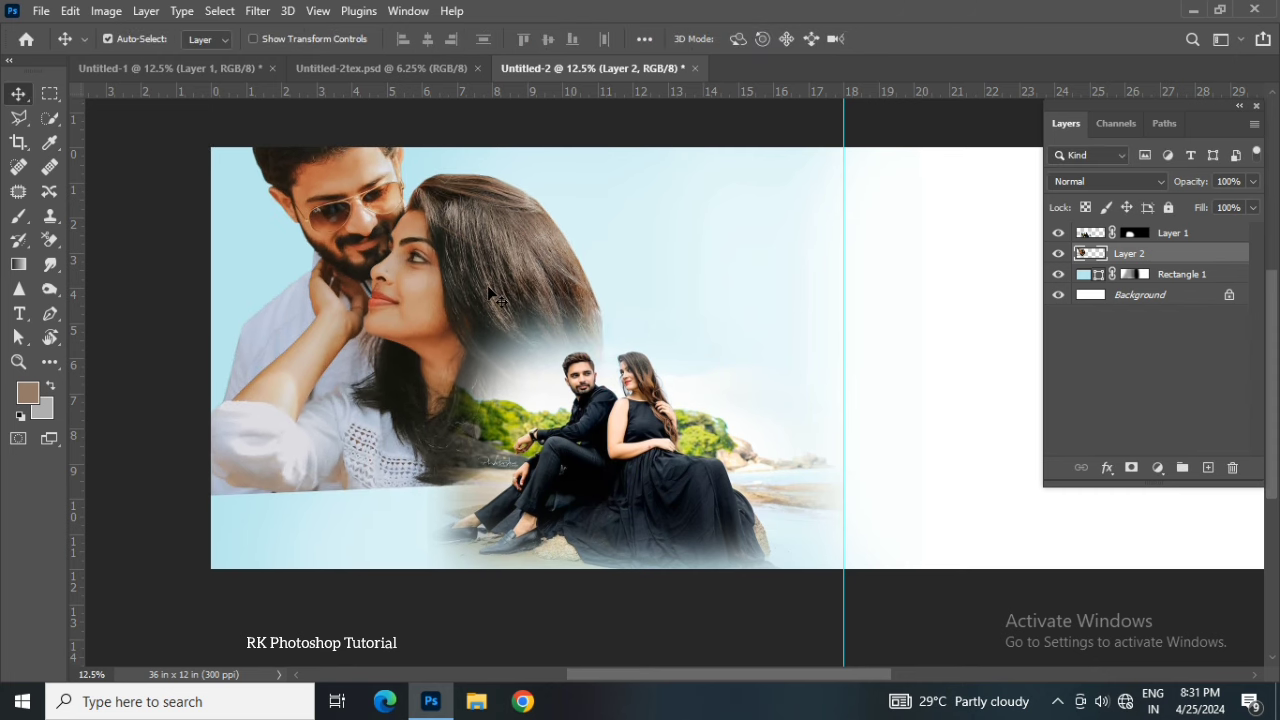
key("ctrl+t")
scroll(521, 466, "up", 1)
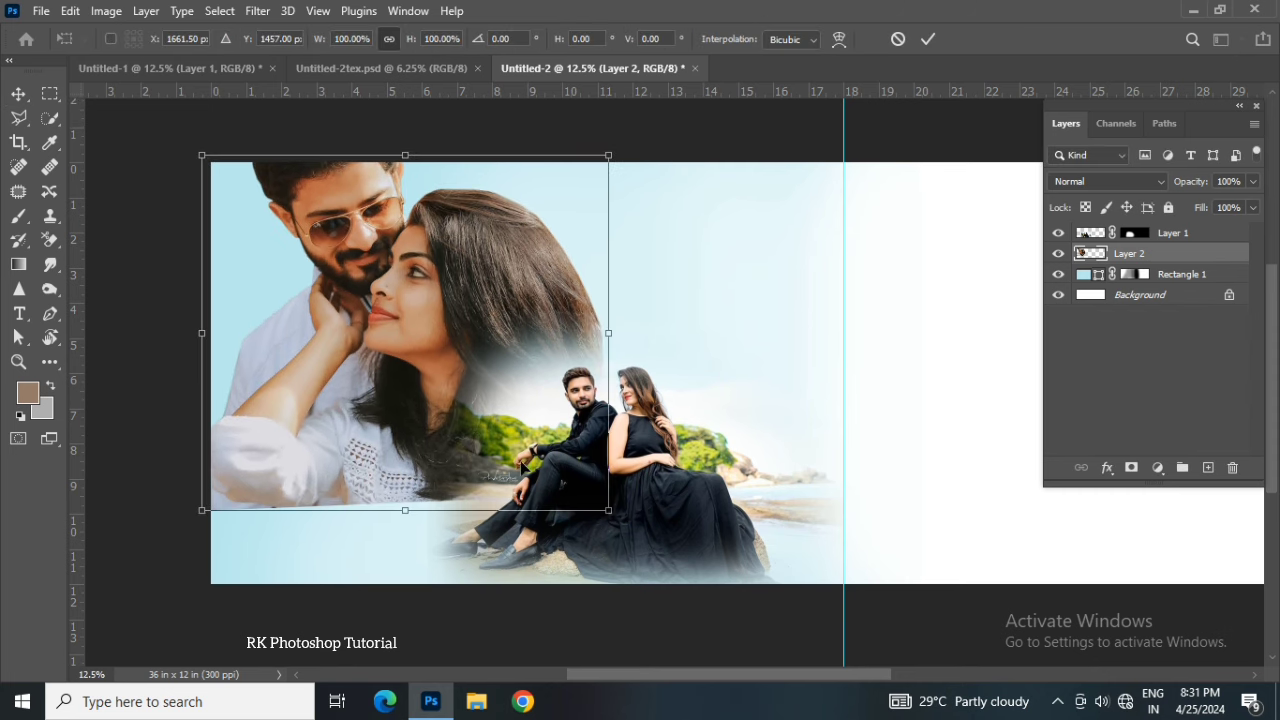
left_click_drag(521, 466, 522, 472)
left_click_drag(622, 530, 614, 538)
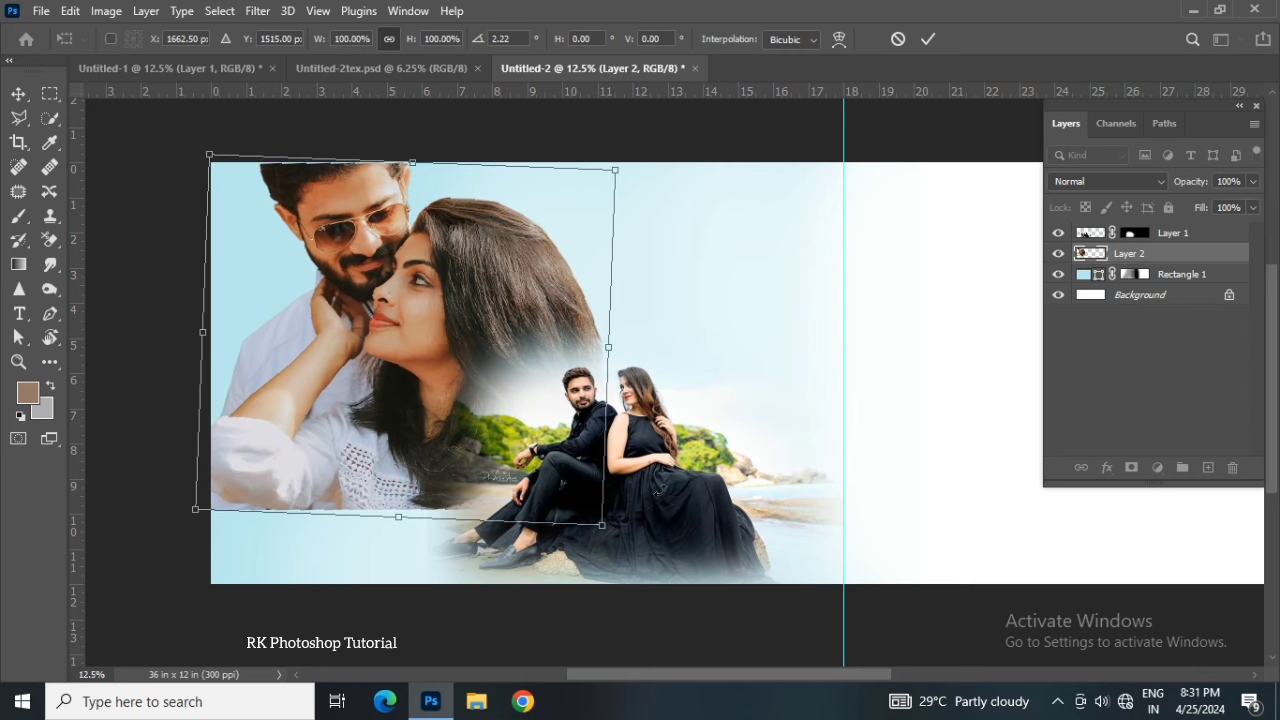
key("Escape")
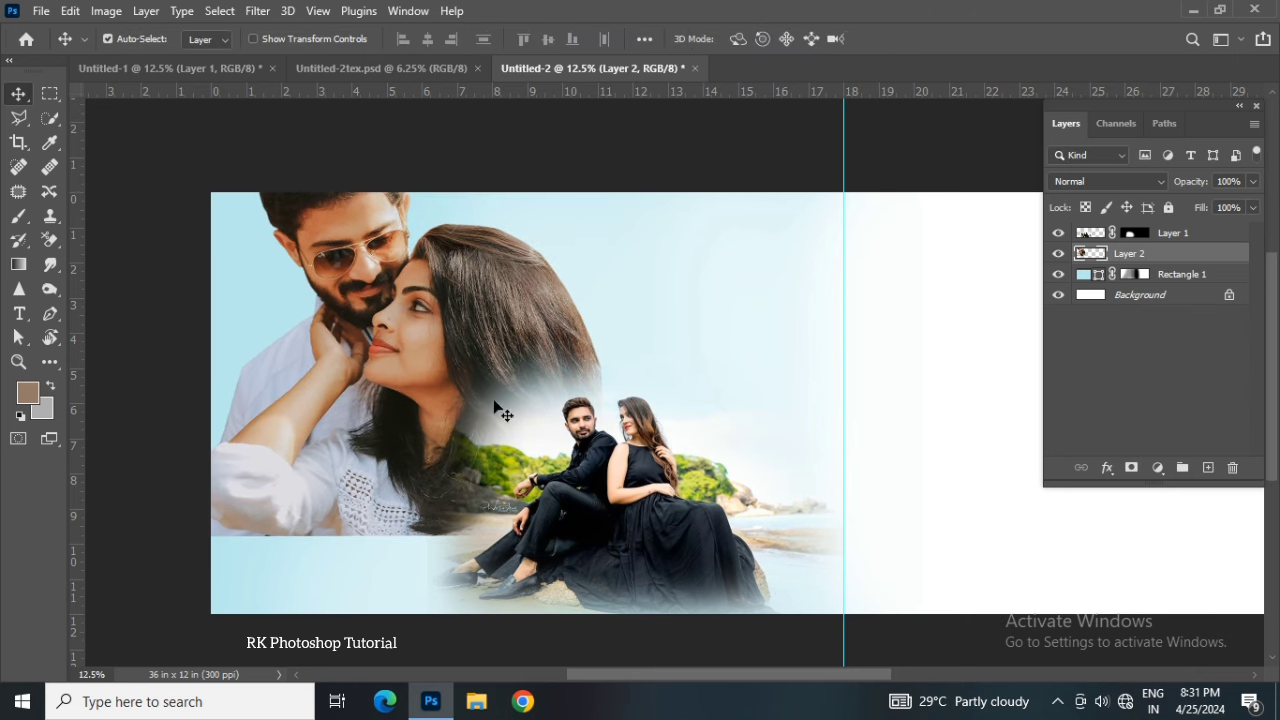
left_click_drag(416, 376, 469, 362)
left_click_drag(1188, 188, 1158, 190)
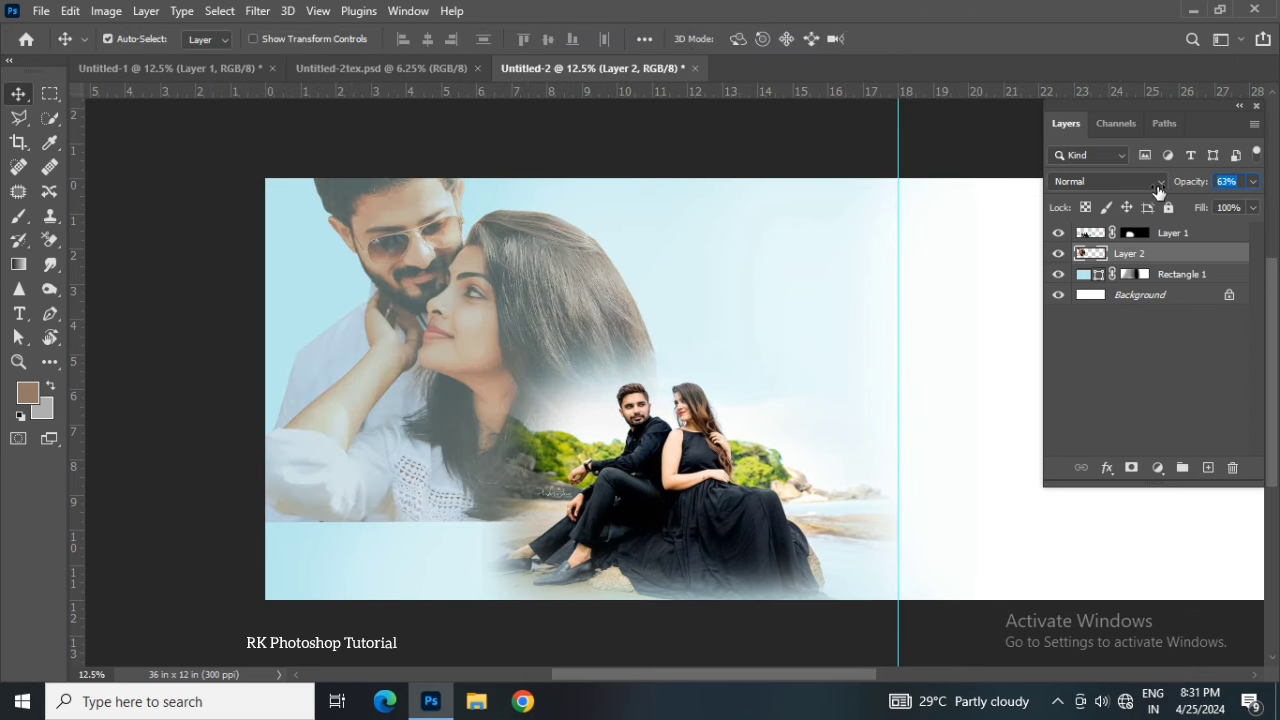
Step: Add a Hide All mask to the close-up portrait and paint white to reveal it softly at top-left
left_click(146, 10)
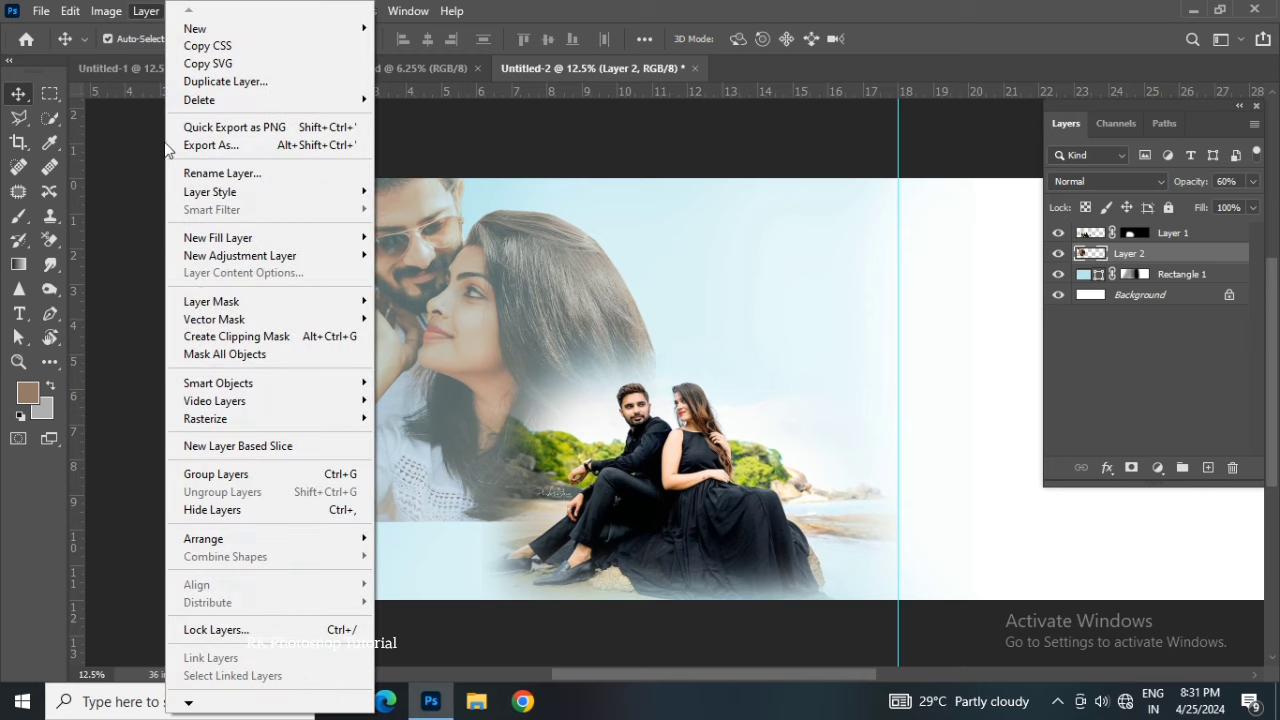
left_click(410, 317)
left_click(12, 218)
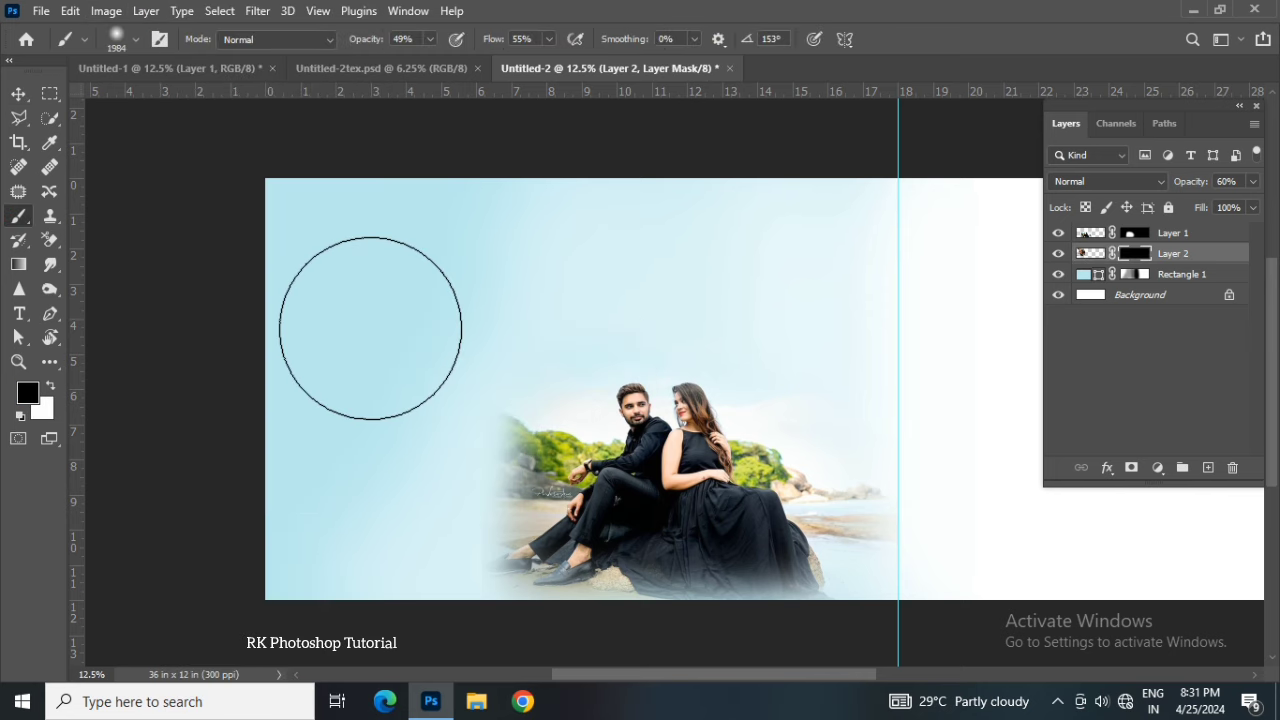
key("x")
mouse_move(380, 306)
left_mouse_down()
mouse_move(450, 330)
mouse_move(520, 320)
mouse_move(491, 357)
mouse_move(526, 337)
mouse_move(366, 337)
mouse_move(329, 380)
mouse_move(300, 271)
mouse_move(537, 331)
mouse_move(352, 355)
mouse_move(300, 314)
mouse_move(356, 257)
left_mouse_up()
Step: Shrink the beach couple photo from its top-left corner and shift it right and down
left_click(18, 94)
left_click(1090, 232)
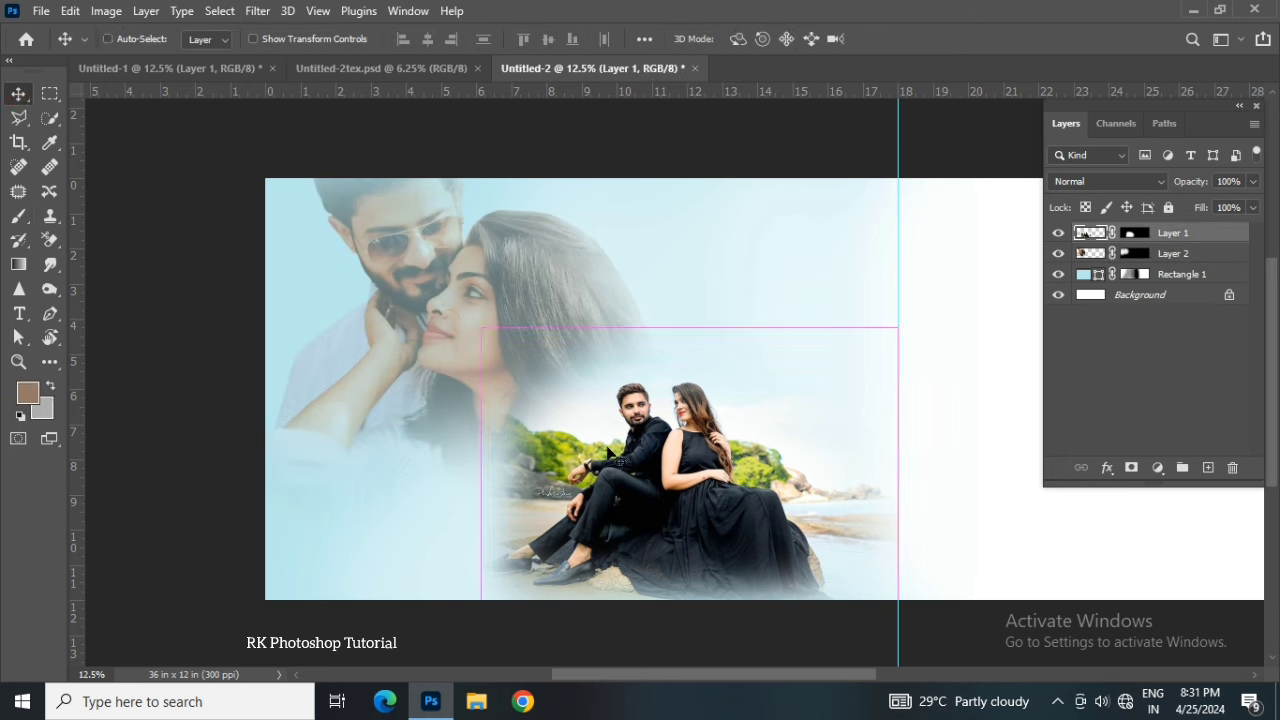
key("ctrl+t")
left_click_drag(481, 327, 508, 349)
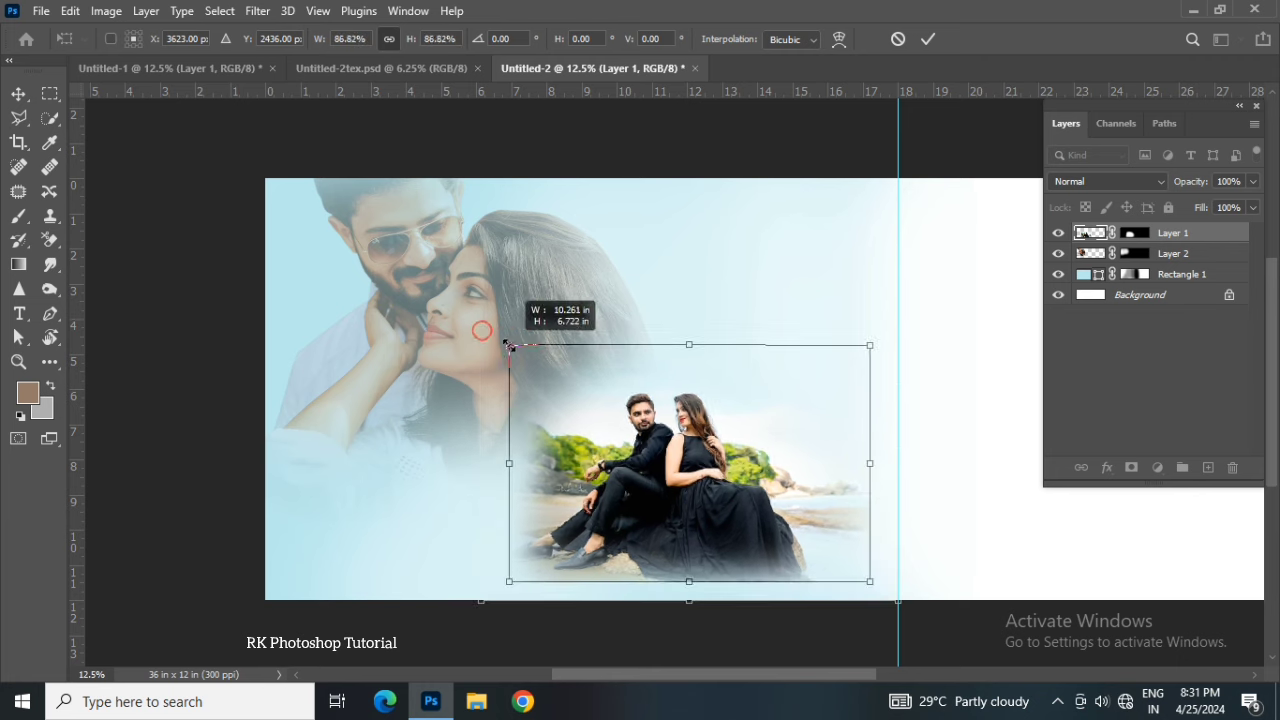
left_click_drag(696, 483, 716, 504)
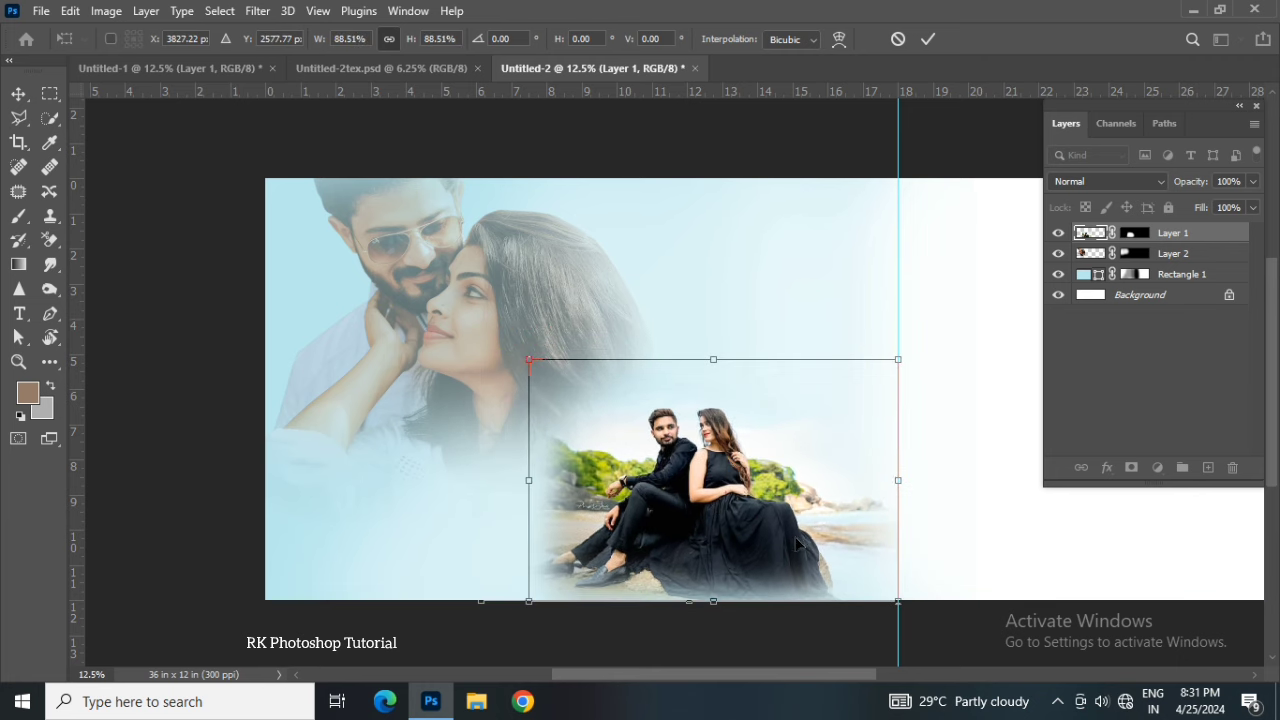
key("Return")
Step: Enlarge the close-up portrait slightly and nudge it right and down
left_click(510, 355)
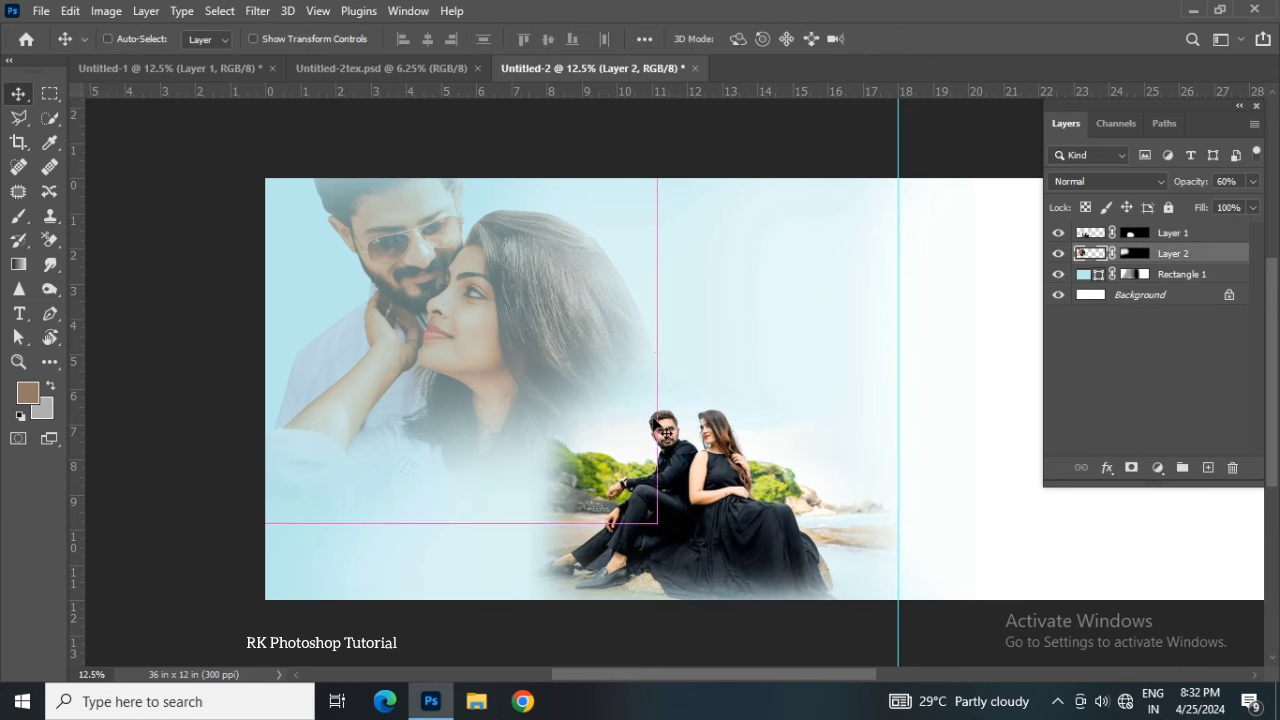
key("ctrl+t")
left_click_drag(659, 524, 671, 536)
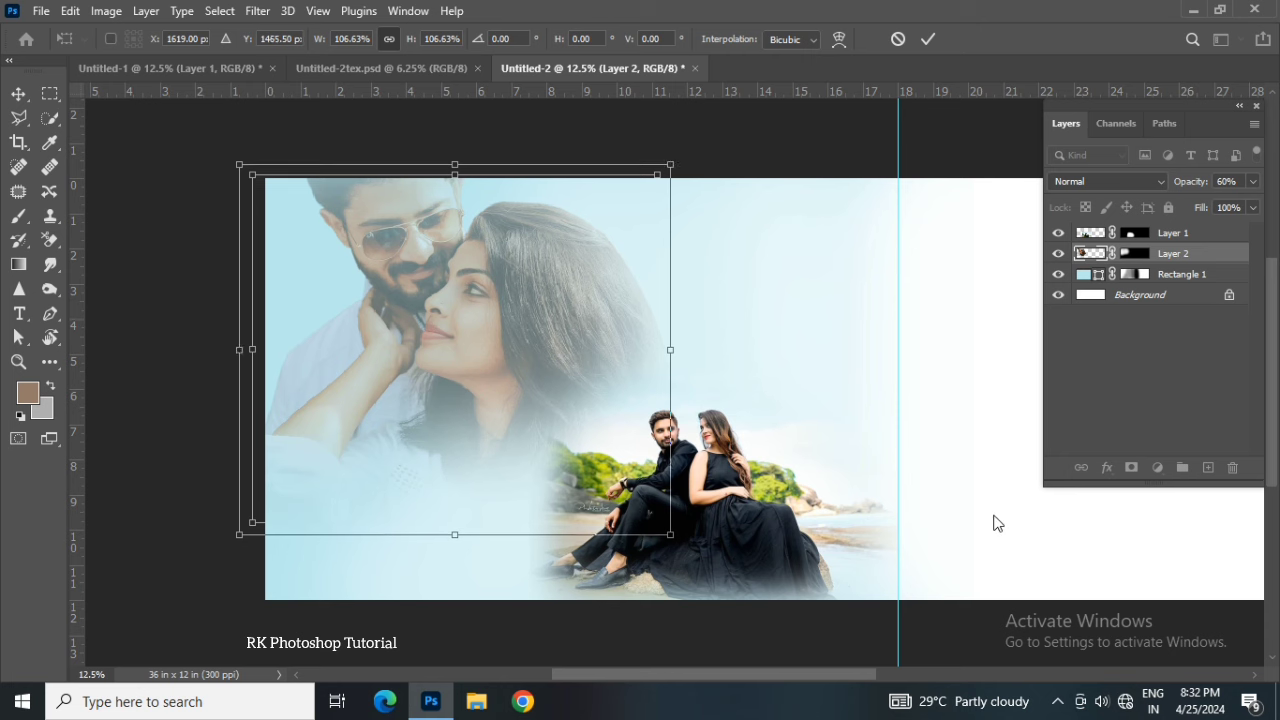
key("Down")
key("Down")
key("Down")
key("Down")
key("Right")
key("Right")
key("Right")
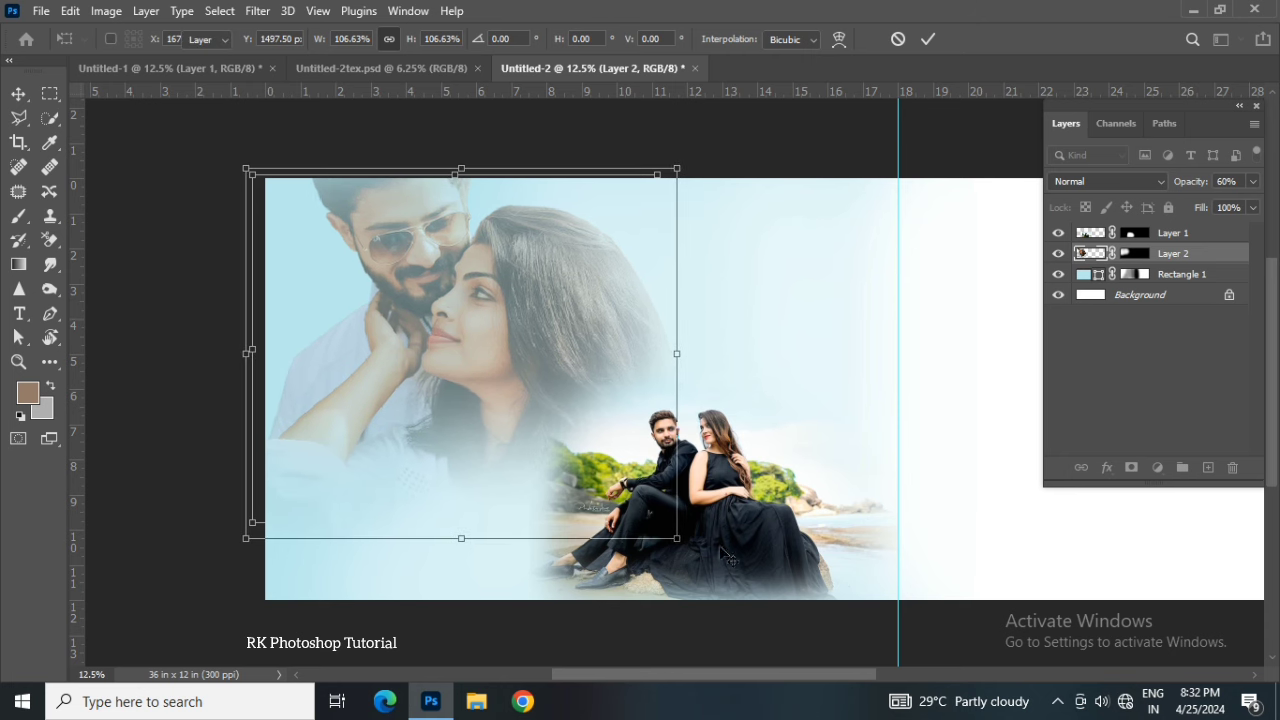
key("Return")
Step: Resize the beach couple photo again from its bottom-right corner
scroll(700, 530, "down", 1)
scroll(690, 515, "right", 2)
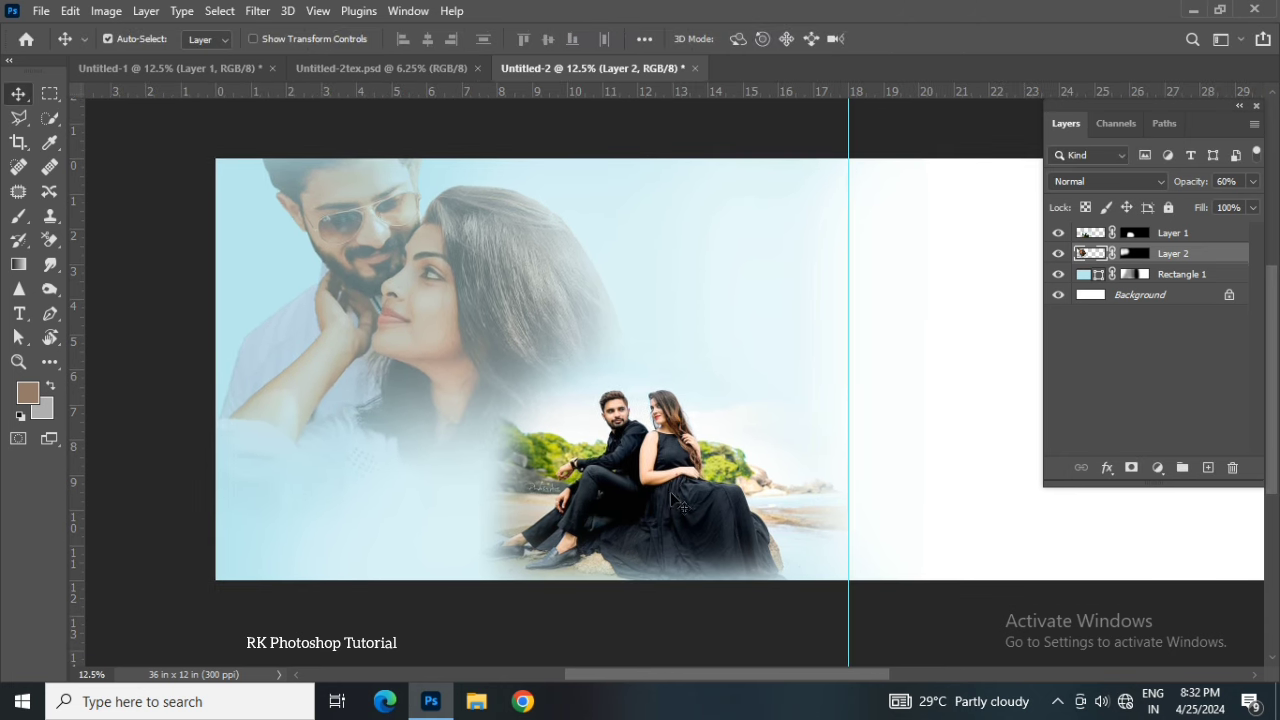
left_click_drag(677, 503, 685, 503)
scroll(814, 537, "right", 2)
key("ctrl+t")
left_click_drag(826, 584, 806, 571)
Step: Paint black on the beach photo's mask to soften its left and right edges into the portrait and backdrop
key("Return")
scroll(655, 580, "up", 1)
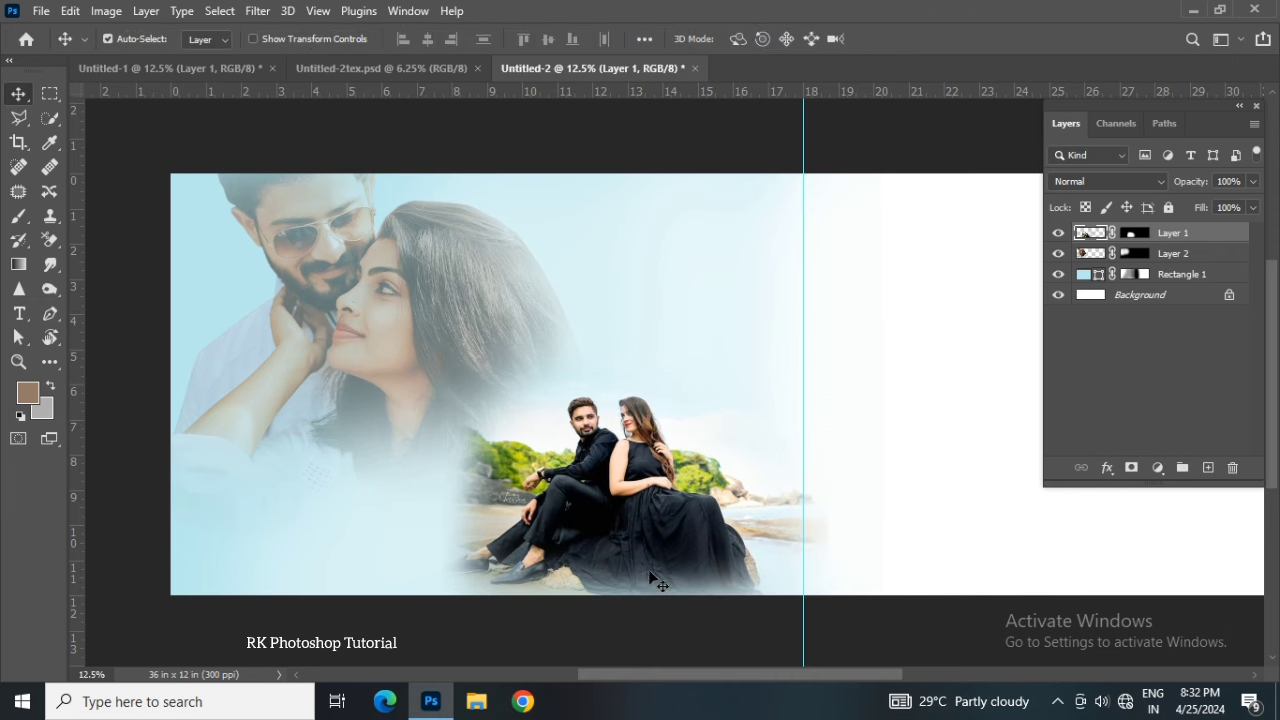
scroll(555, 442, "left", 2)
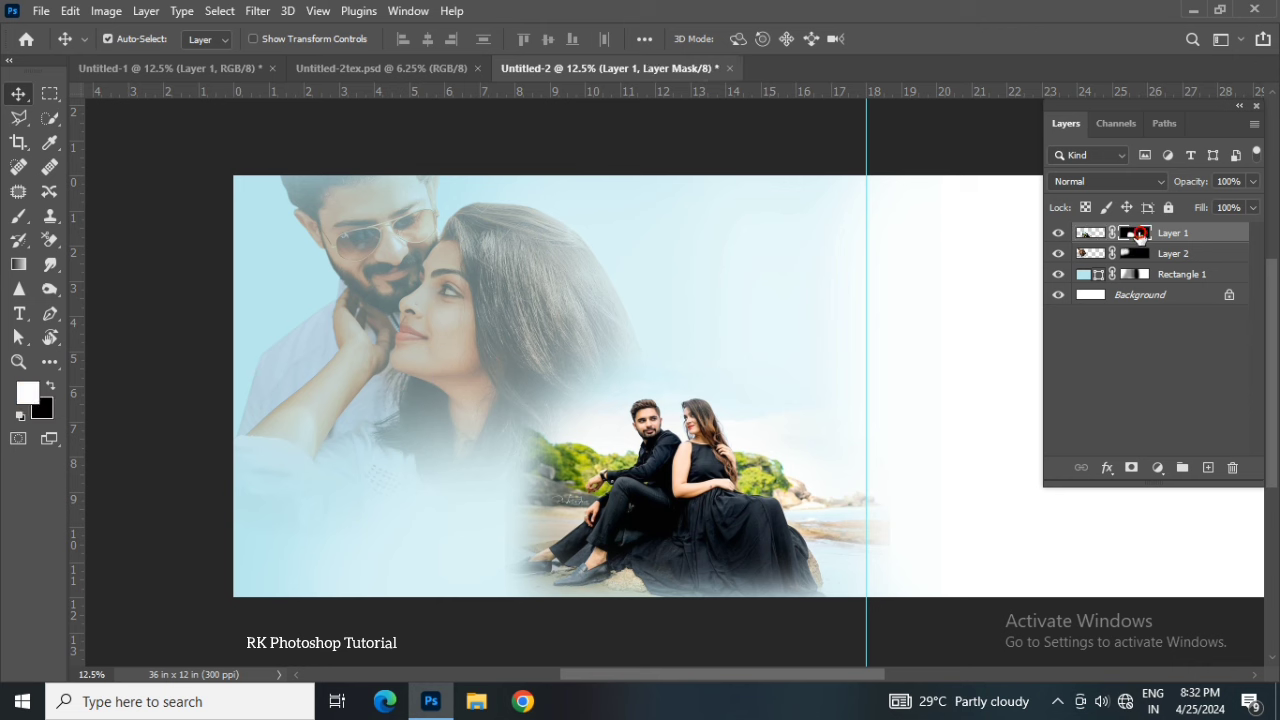
left_click(25, 215)
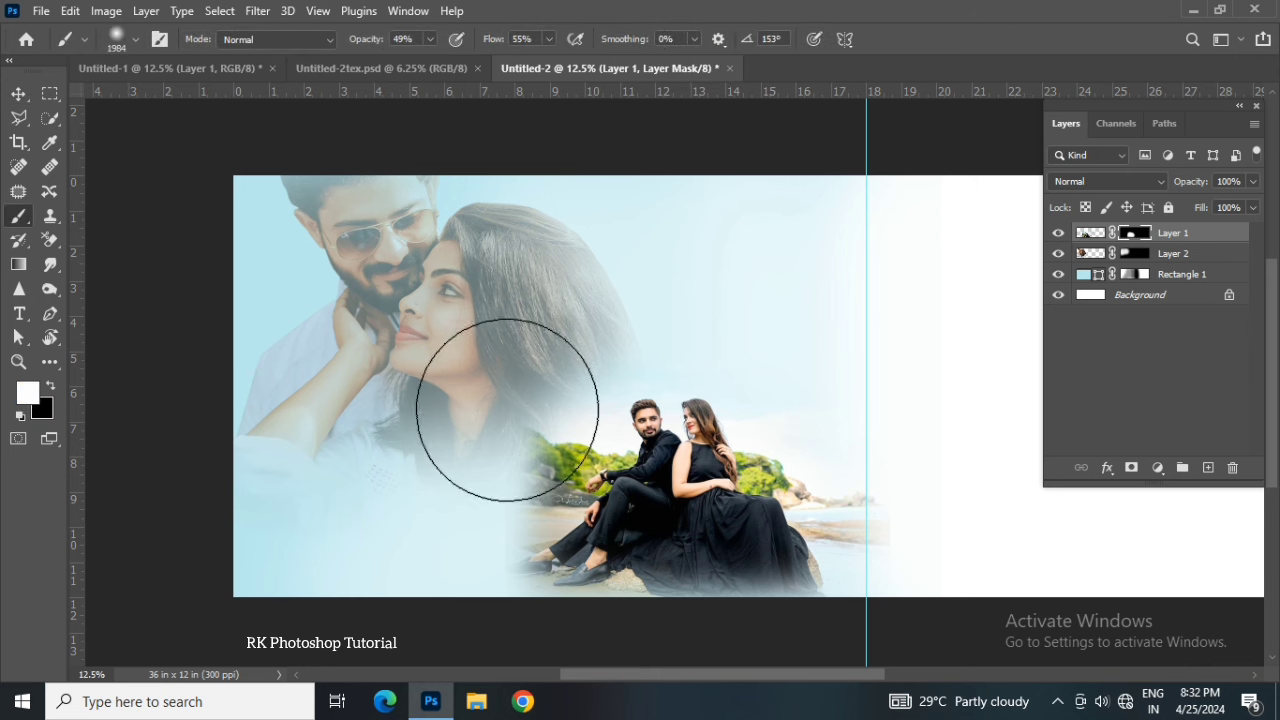
left_click_drag(505, 410, 509, 380)
key("x")
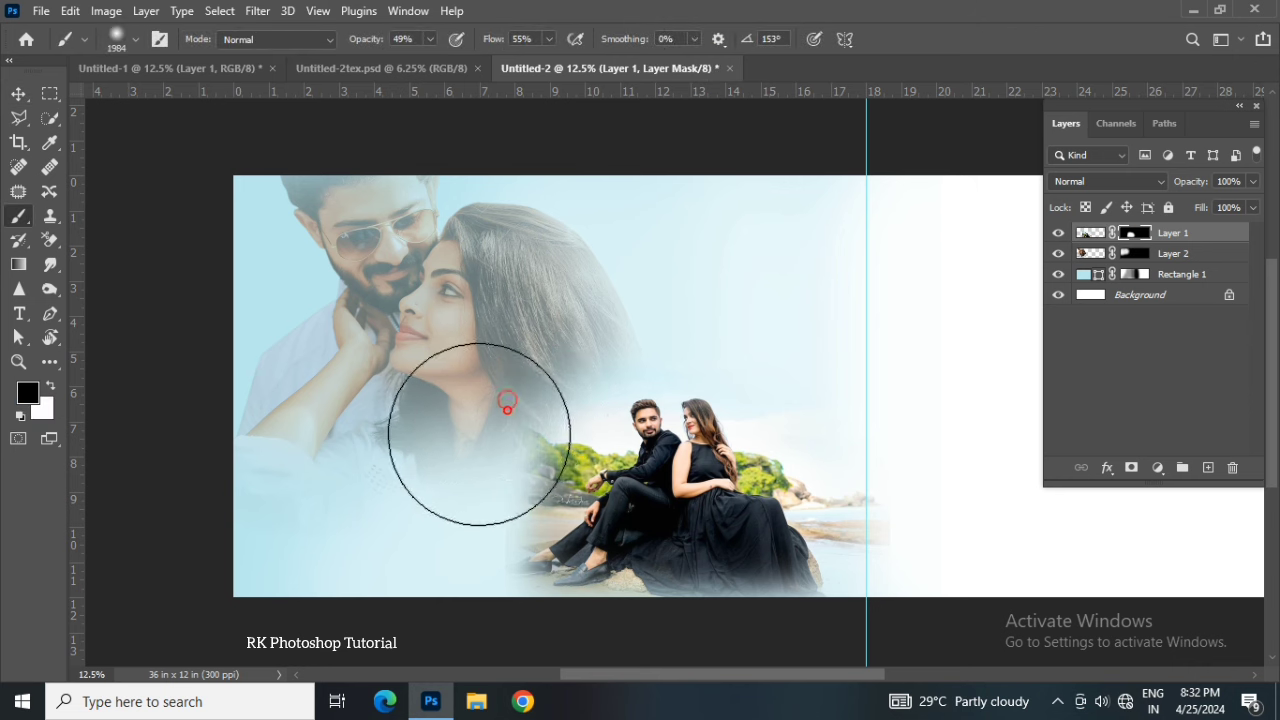
mouse_move(457, 449)
left_mouse_down()
mouse_move(480, 371)
mouse_move(503, 428)
left_mouse_up()
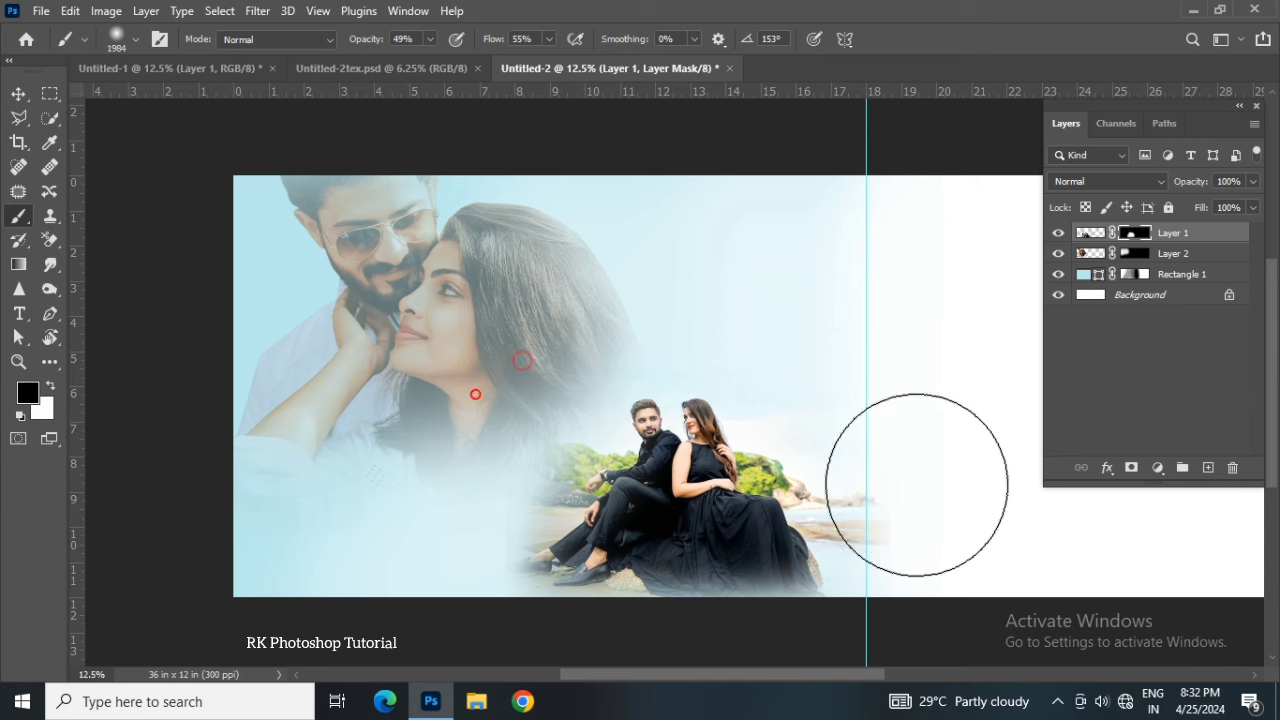
mouse_move(909, 437)
left_mouse_down()
mouse_move(908, 495)
mouse_move(931, 500)
left_mouse_up()
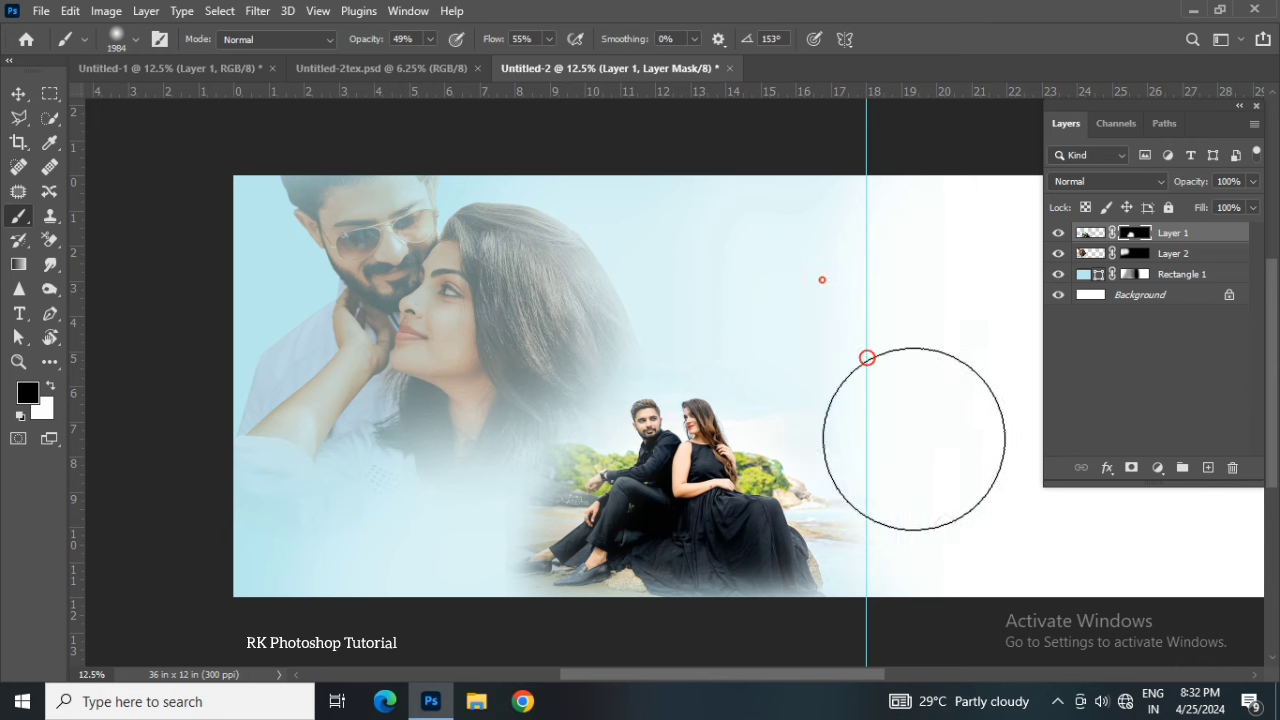
left_click(18, 93)
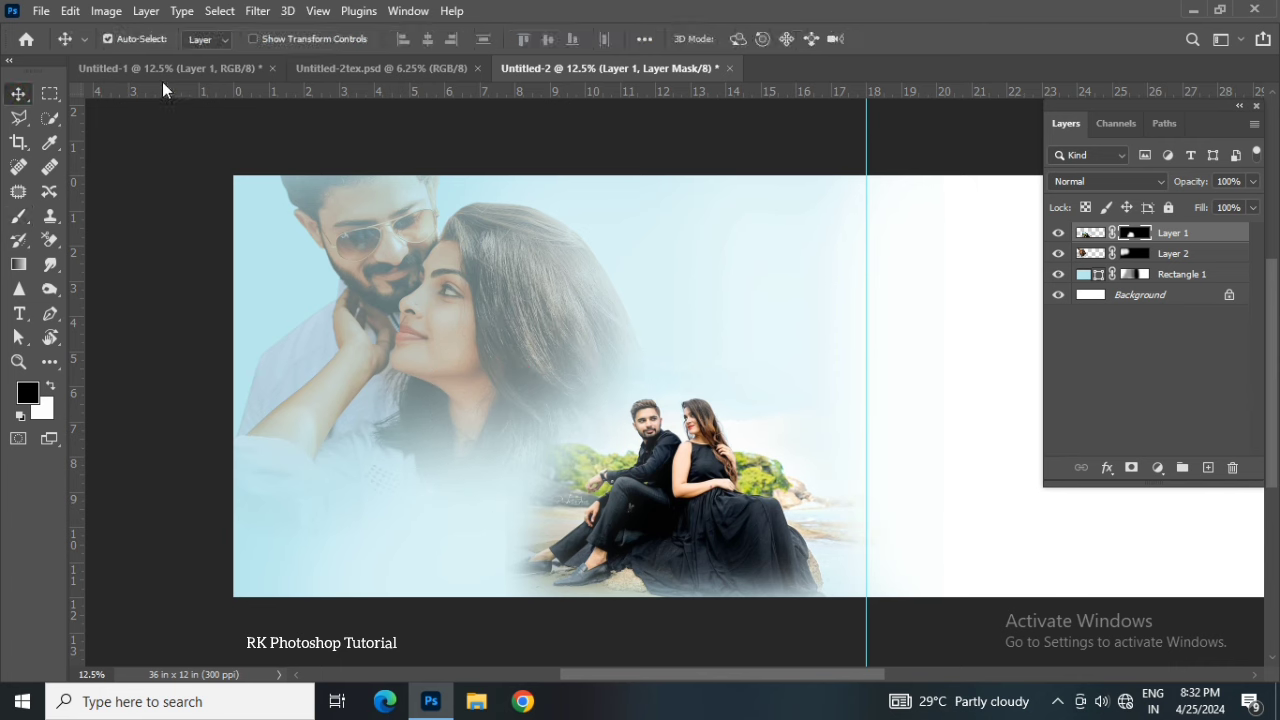
Step: Bring the 'Its your Dream day' text graphic into the spread, scaled down at lower-left
left_click(347, 66)
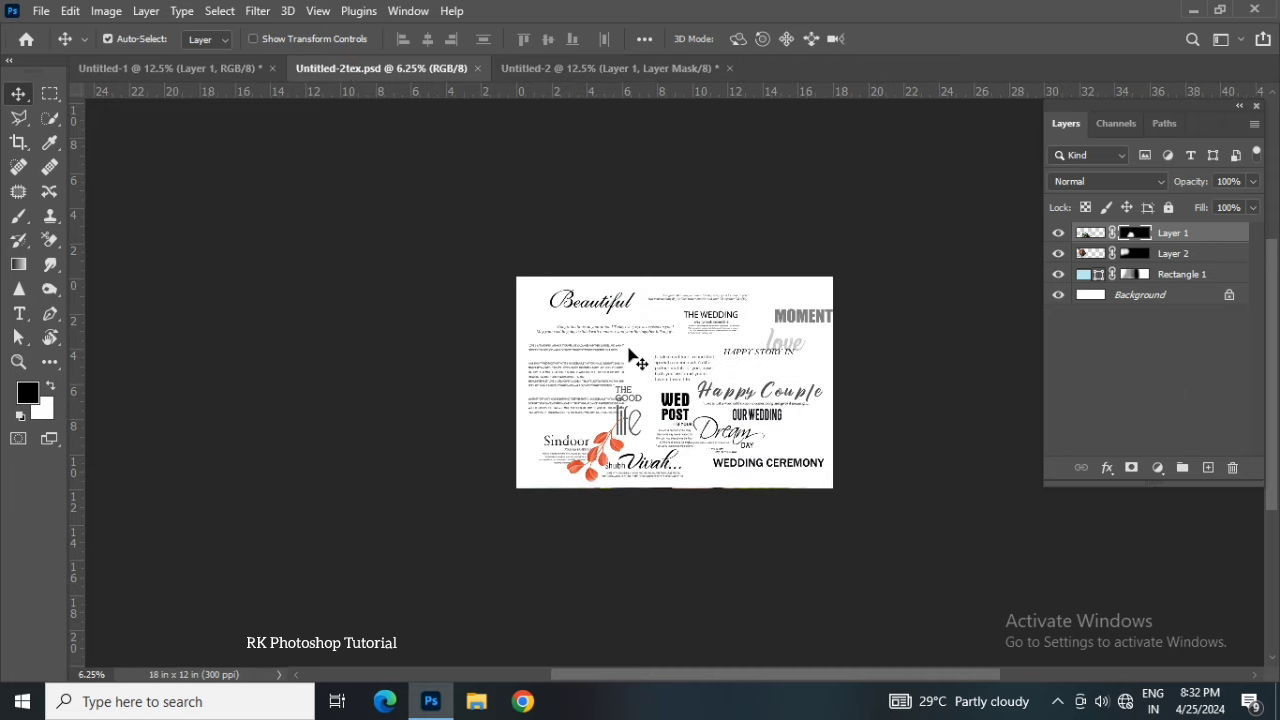
key("ctrl+plus")
left_click(170, 68)
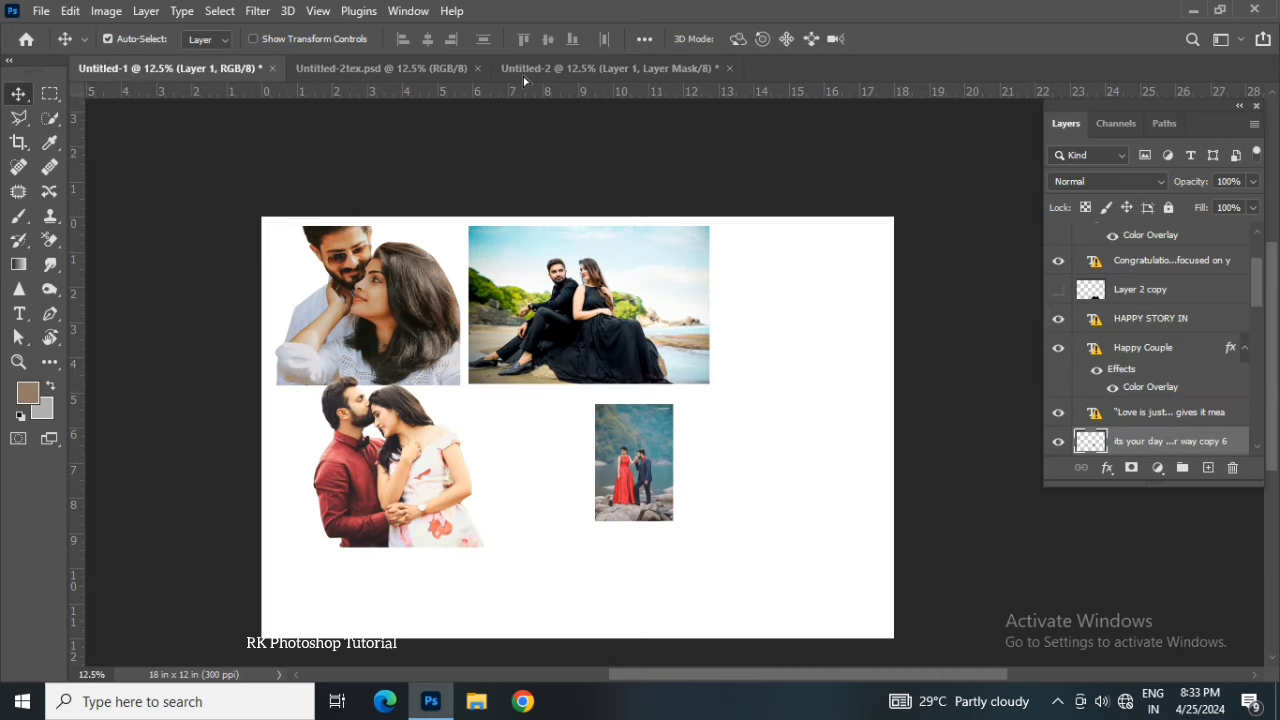
left_click(523, 70)
left_click_drag(255, 538, 381, 505)
key("ctrl+t")
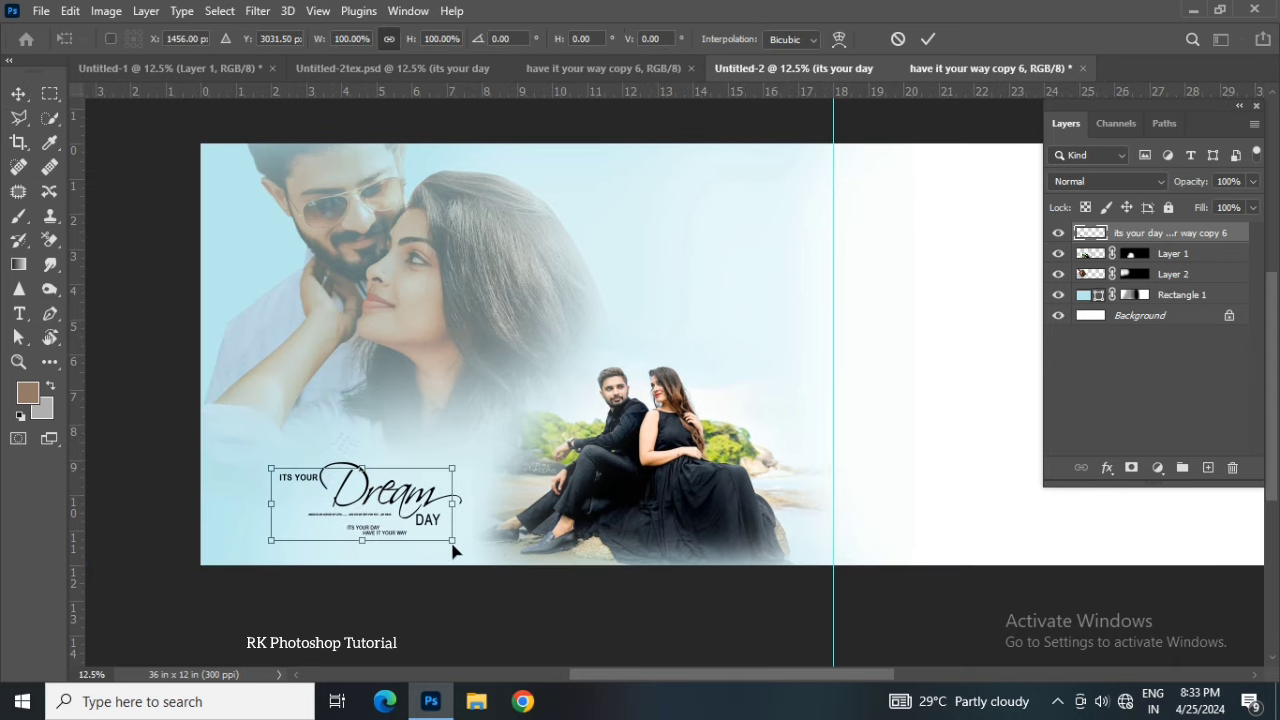
left_click_drag(440, 532, 409, 523)
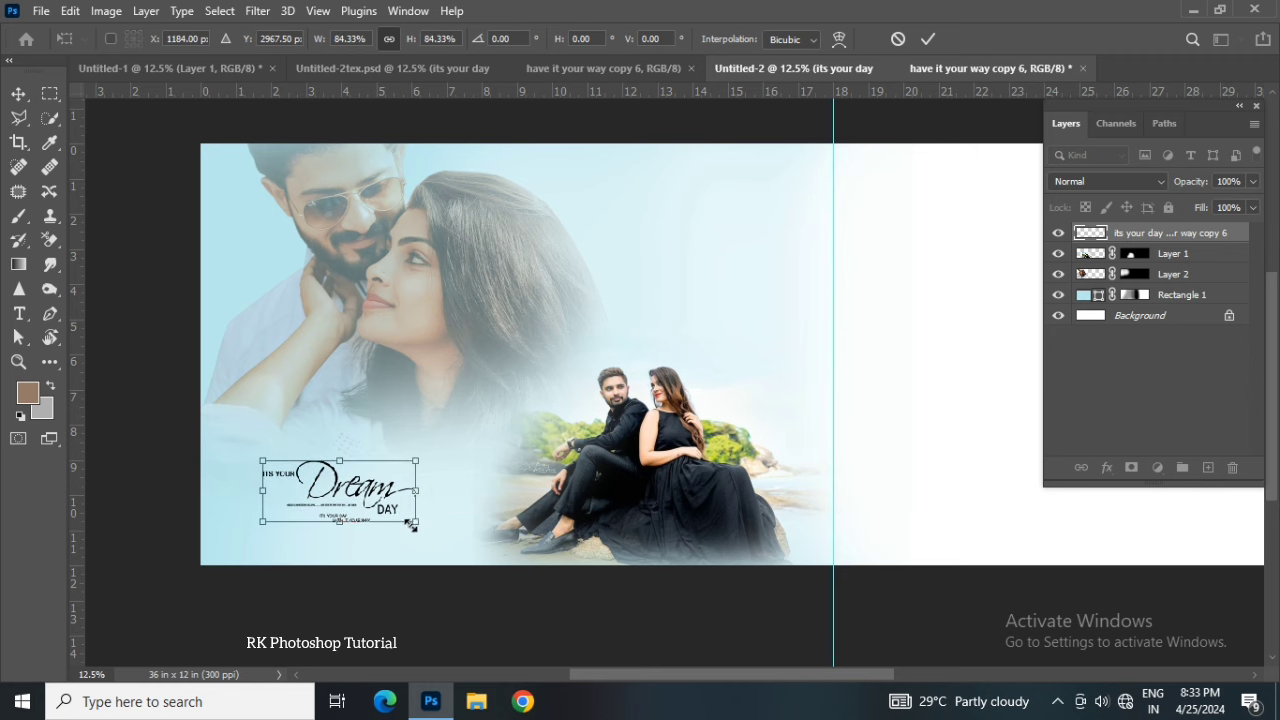
key("Return")
Step: Nudge the Dream Day text into place and pan over to the empty right page
key("shift+Right")
key("shift+Right")
key("shift+Right")
key("shift+Right")
key("shift+Right")
key("shift+Right")
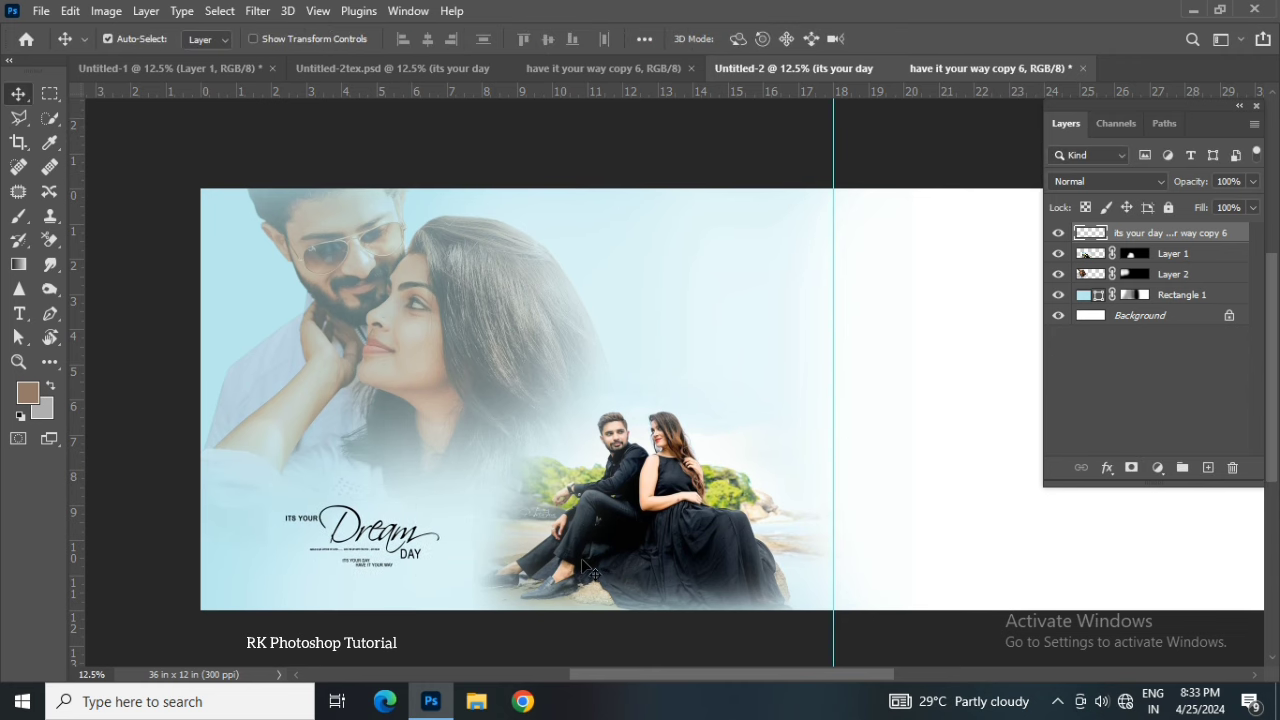
key("shift+Right")
key("shift+Right")
key("shift+Right")
key("shift+Down")
key("shift+Down")
key("shift+Down")
key("shift+Down")
key("shift+Down")
key("shift+Down")
key("shift+Left")
key("shift+Left")
key("shift+Left")
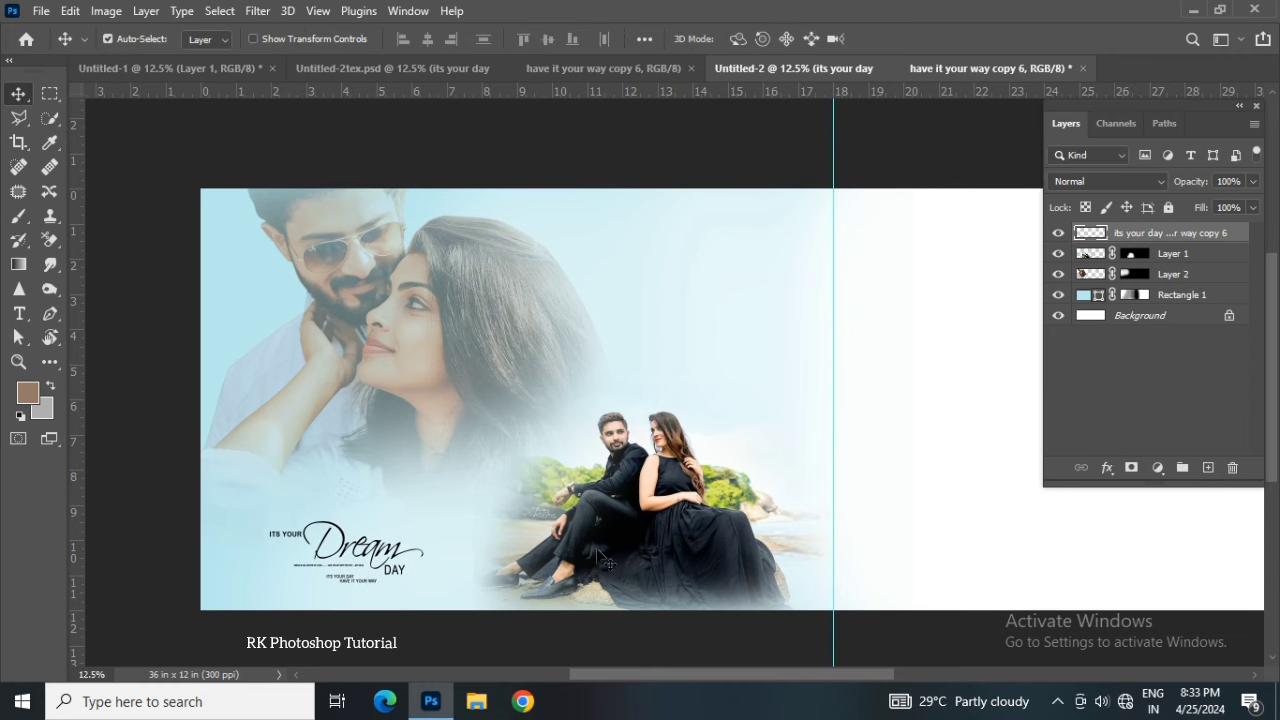
left_click_drag(816, 481, 648, 473)
left_click_drag(689, 369, 663, 369)
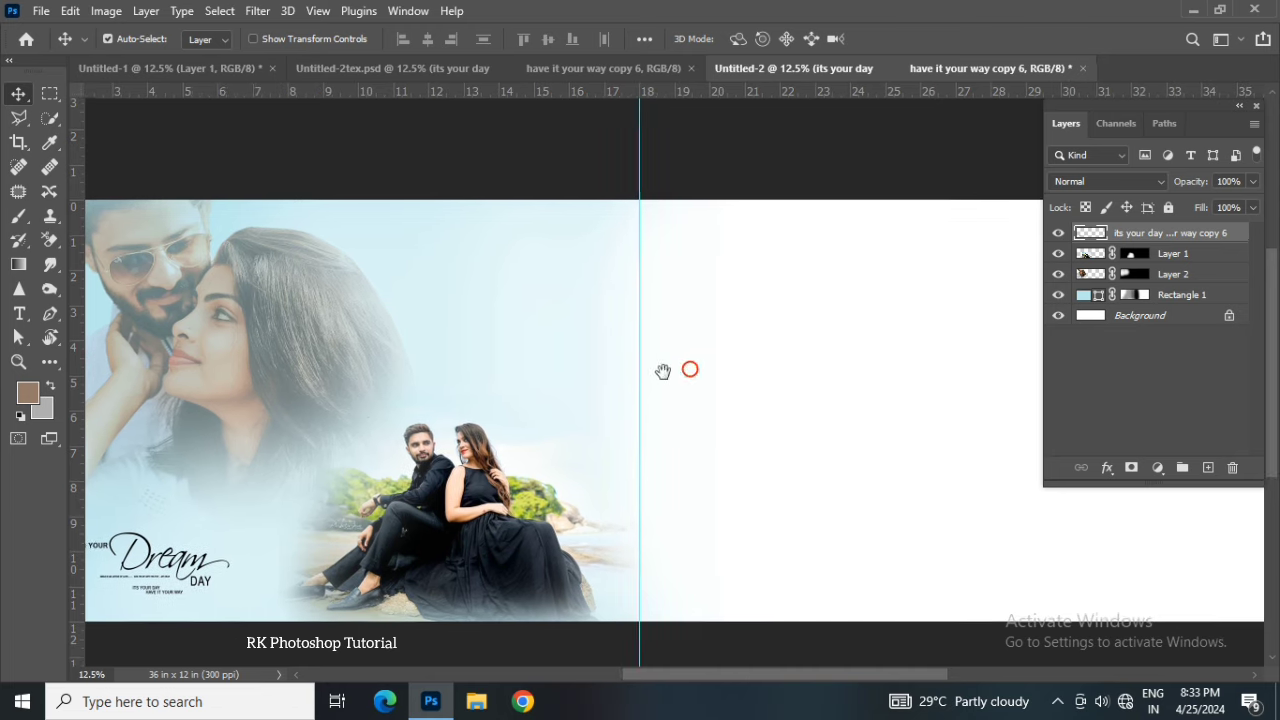
left_click_drag(816, 362, 691, 363)
left_click_drag(817, 400, 669, 397)
Step: Add a new Layer 3 and brush light blue across the left of the right page
left_click(1208, 468)
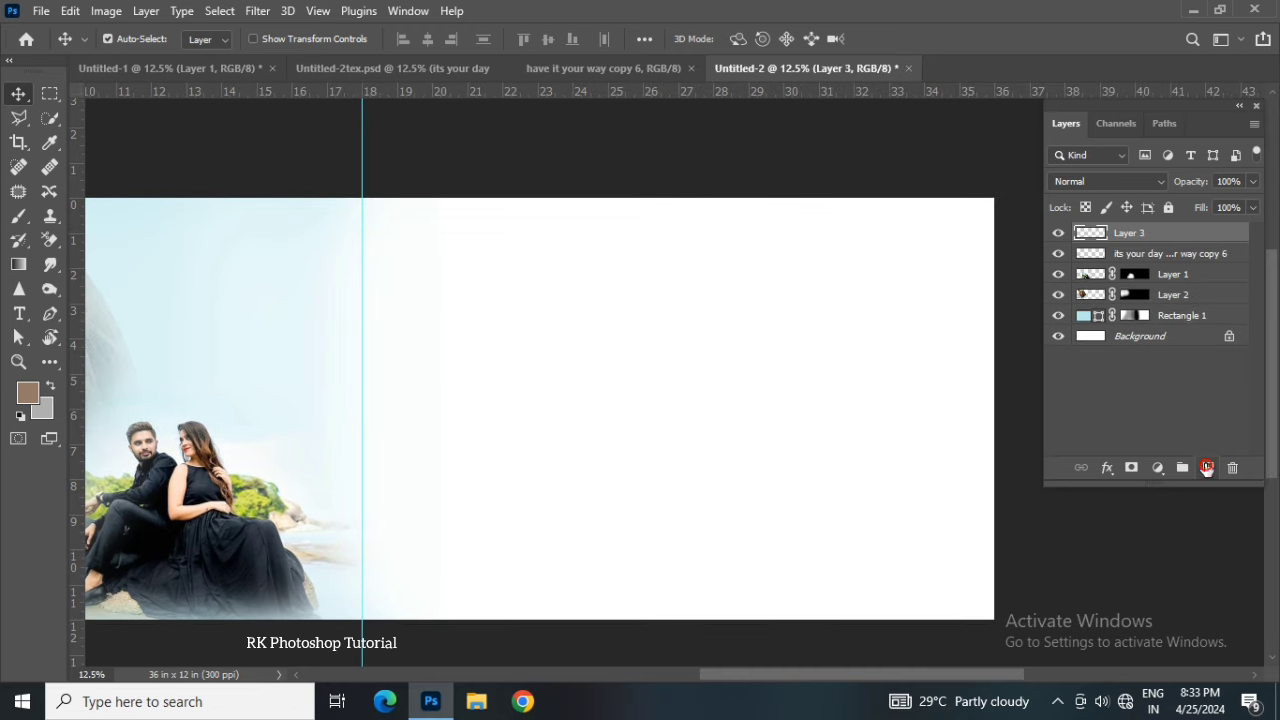
left_click(18, 215)
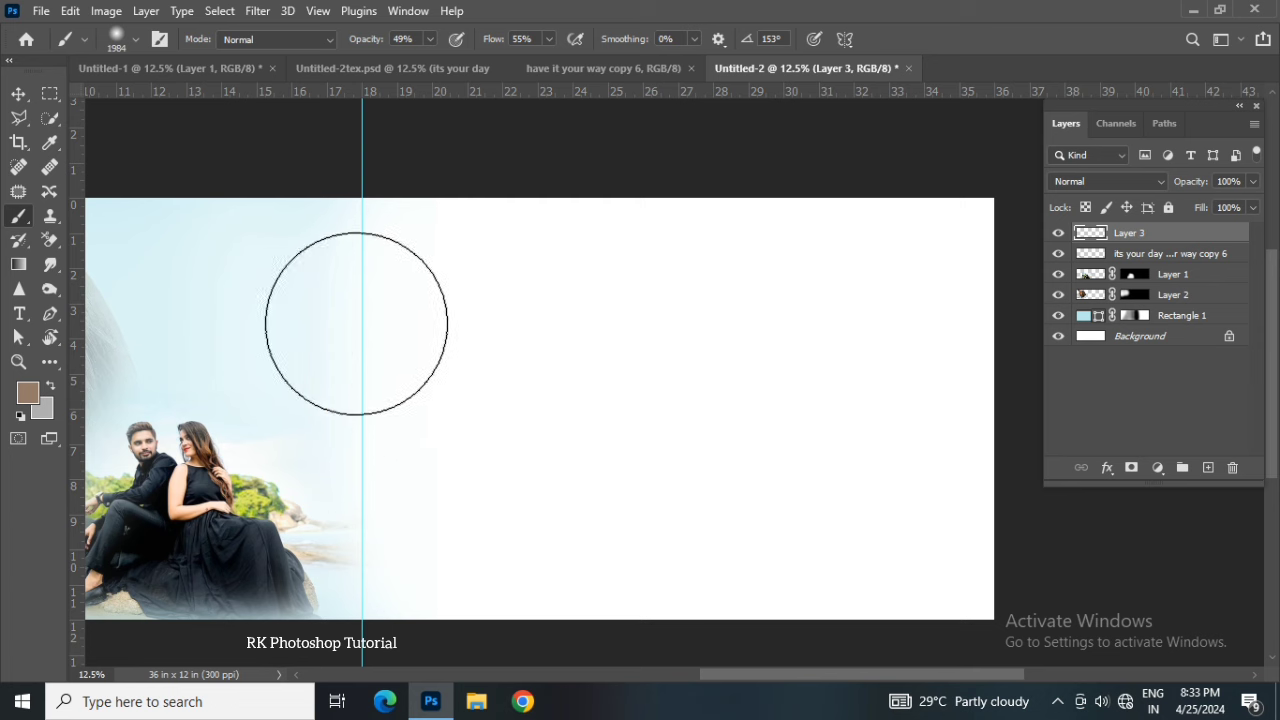
mouse_move(392, 240)
left_mouse_down()
mouse_move(428, 614)
mouse_move(406, 517)
mouse_move(480, 598)
mouse_move(457, 428)
left_mouse_up()
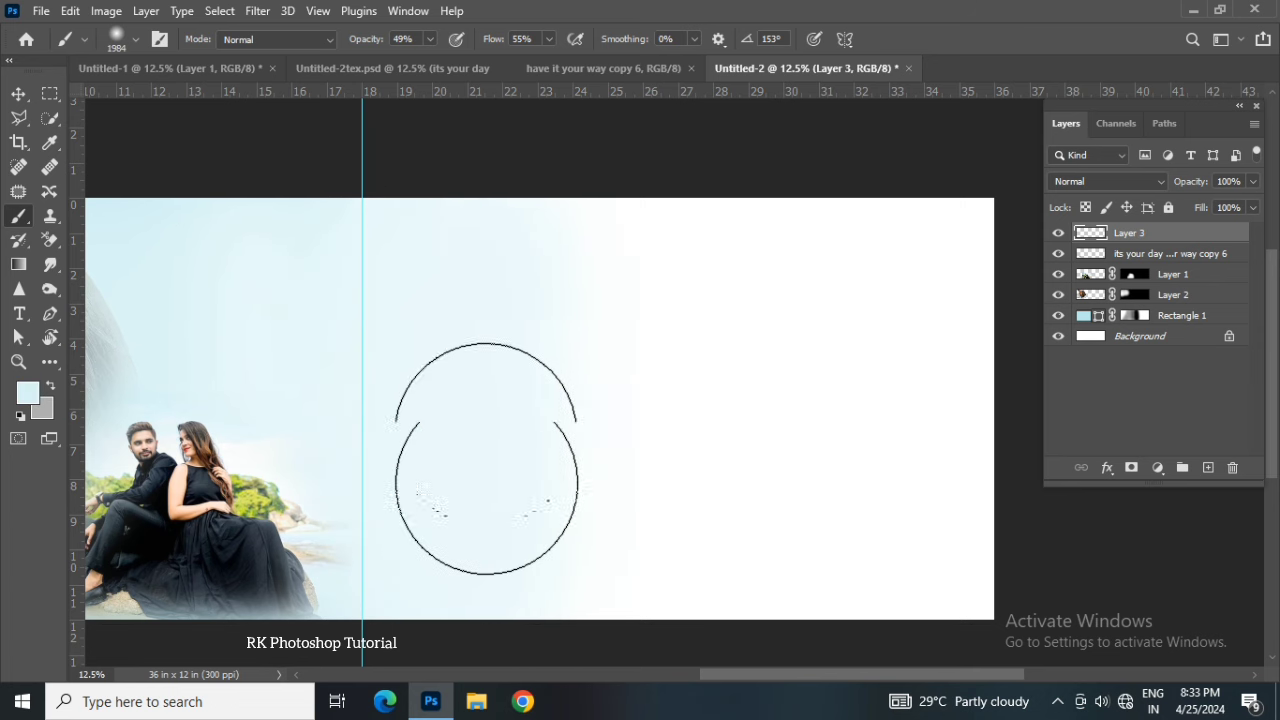
Step: Keep the light-blue colour and paint the right page's edge and white middle with it
left_click(27, 393)
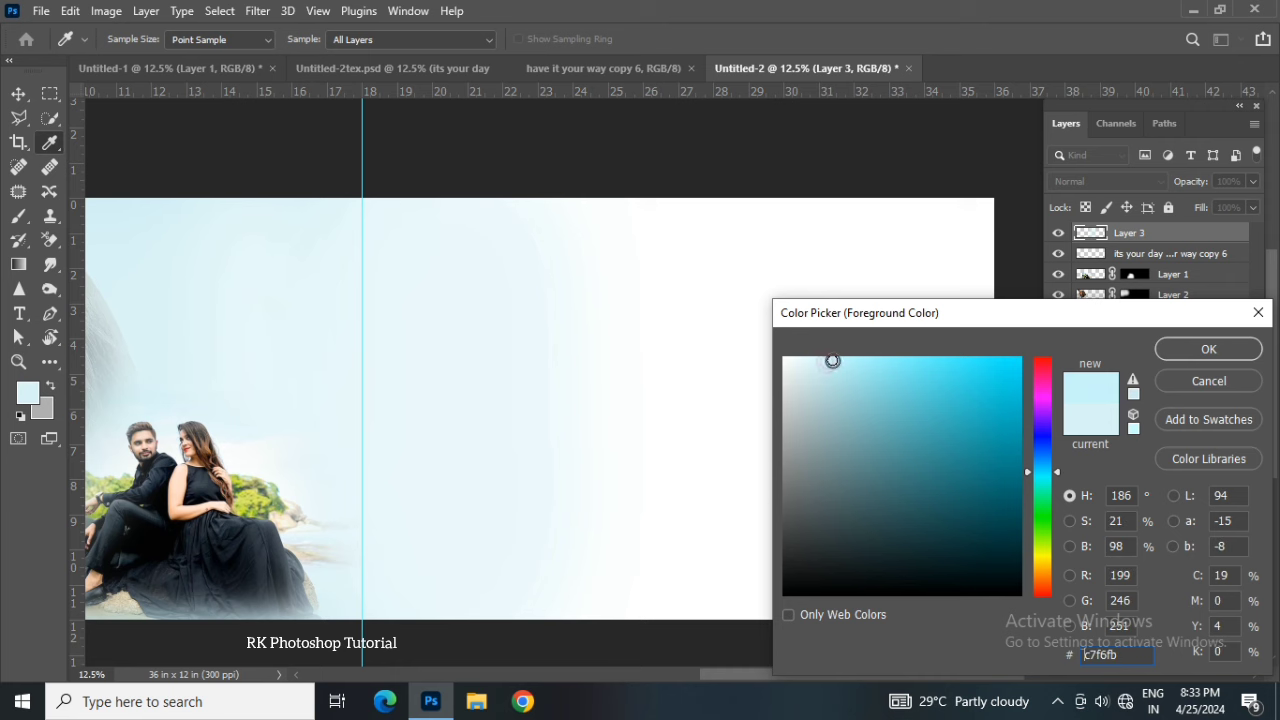
left_click(1214, 350)
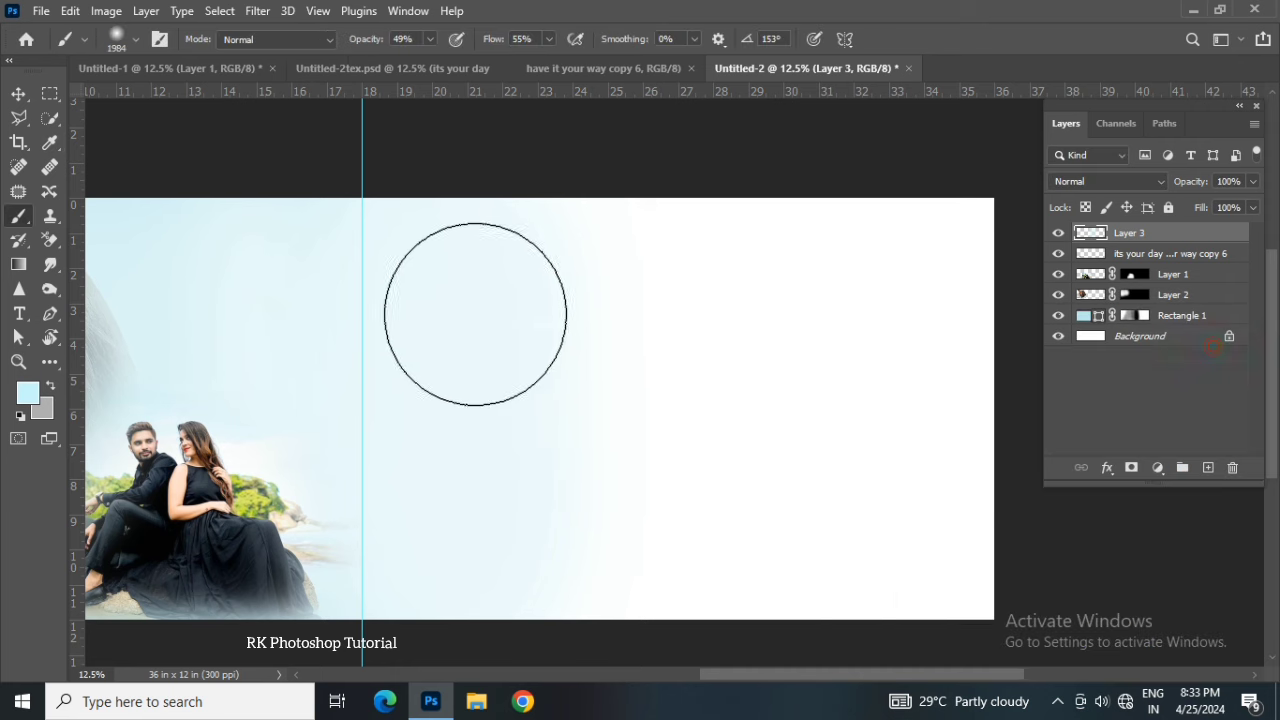
left_click(27, 394)
left_click(1181, 349)
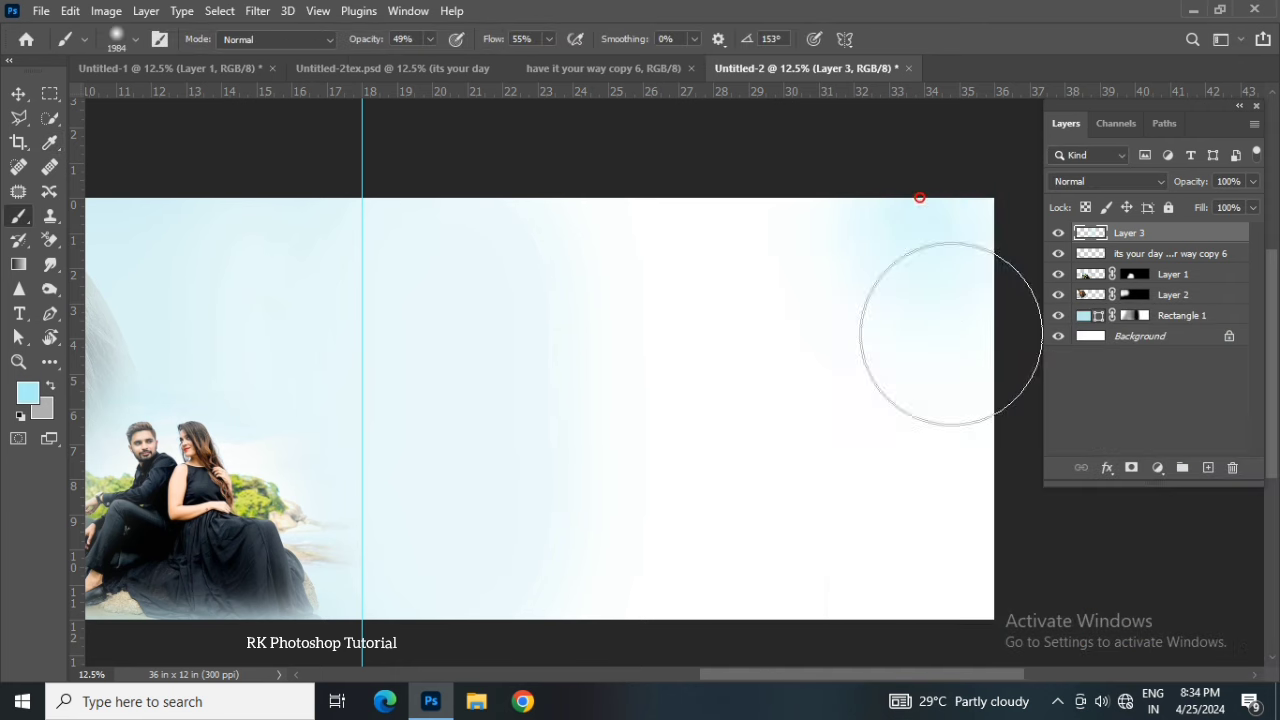
left_click_drag(943, 329, 900, 243)
mouse_move(757, 243)
left_mouse_down()
mouse_move(462, 547)
mouse_move(420, 557)
left_mouse_up()
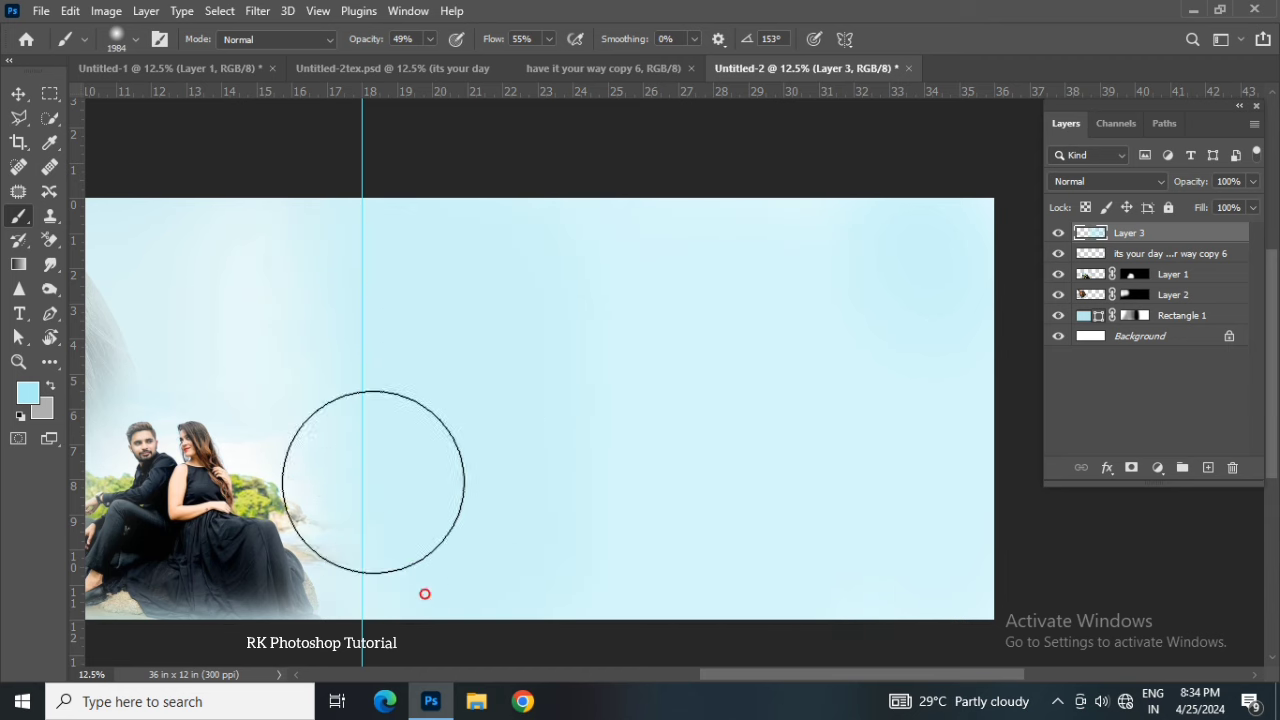
Step: Add an empty Layer 4 above Layer 3, deleting the stray extra layer
left_click(18, 94)
left_click(1208, 468)
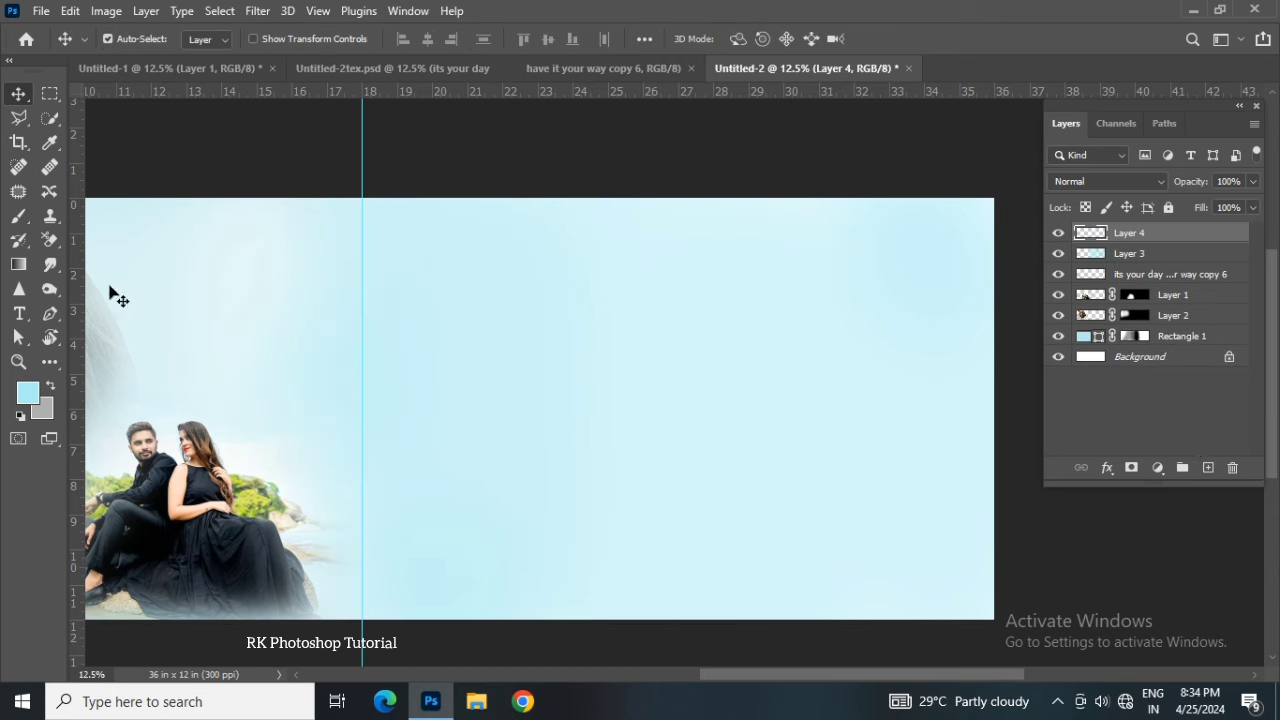
left_click(28, 217)
key("Delete")
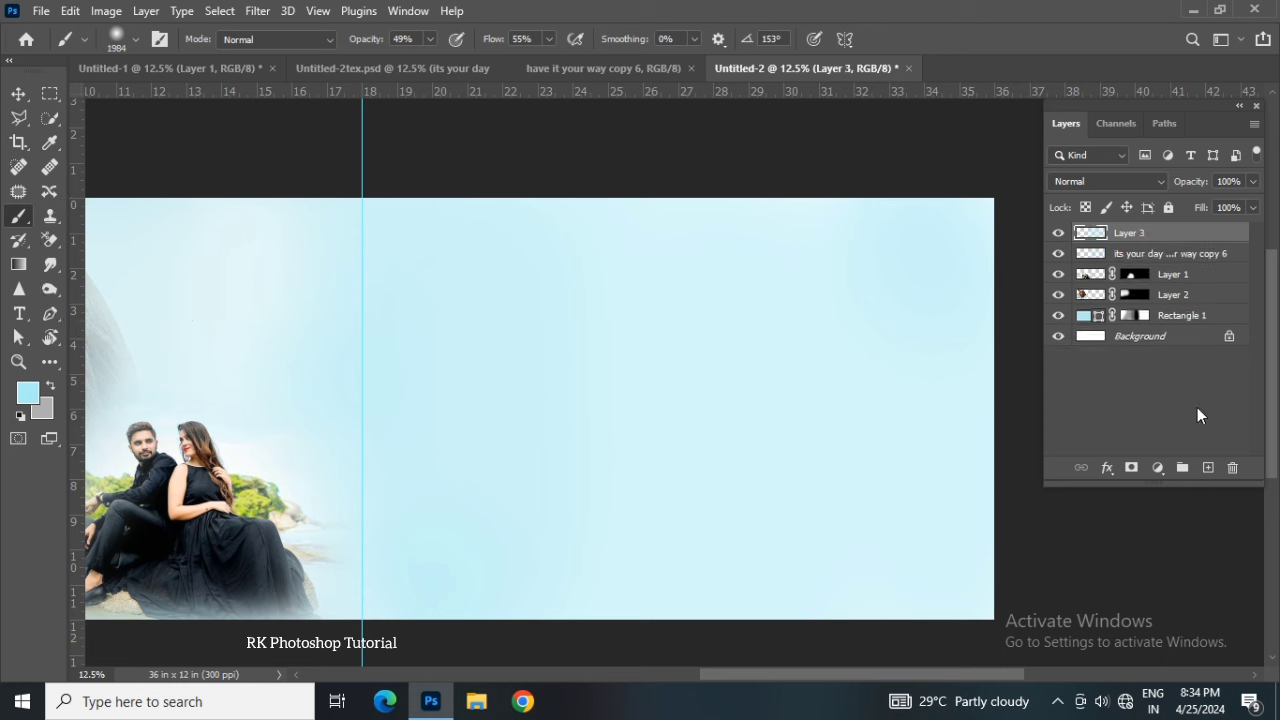
left_click(1208, 468)
left_click(18, 217)
Step: Choose a textured Kyle brush at about 1049 px and paint a light blue band down the right page
right_click(490, 343)
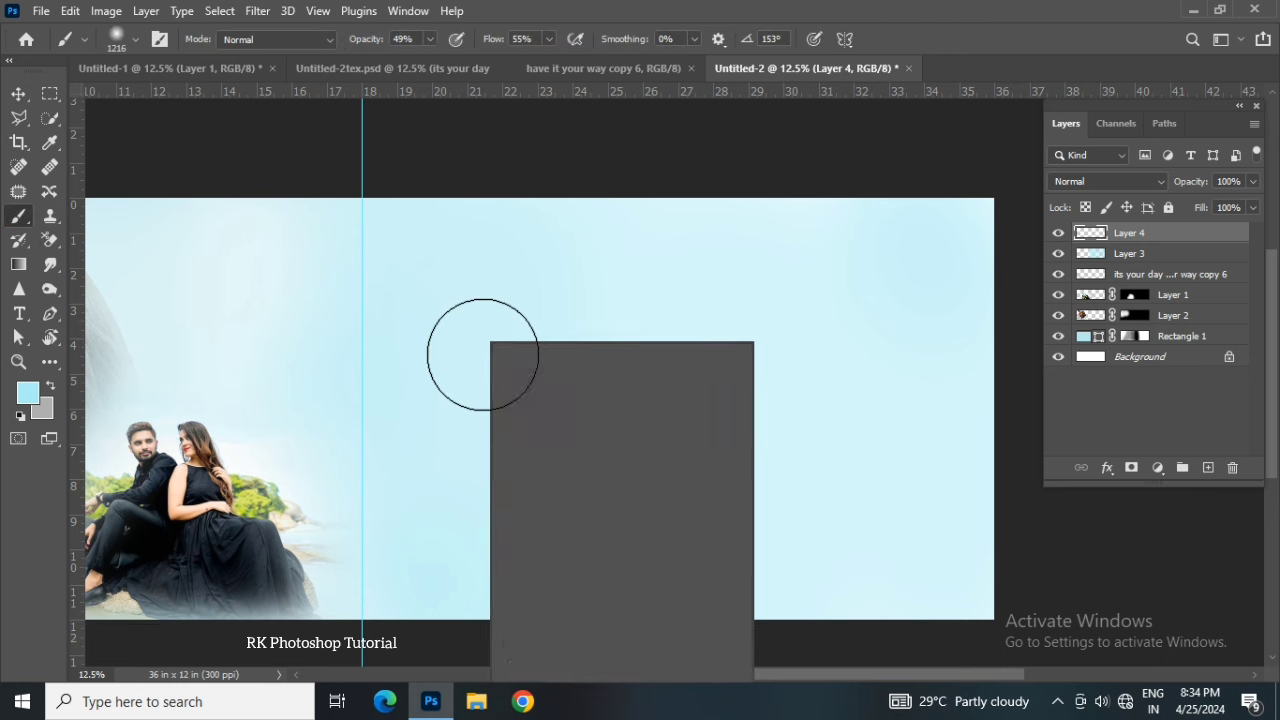
scroll(585, 577, "down", 3)
scroll(600, 577, "down", 3)
scroll(605, 580, "down", 3)
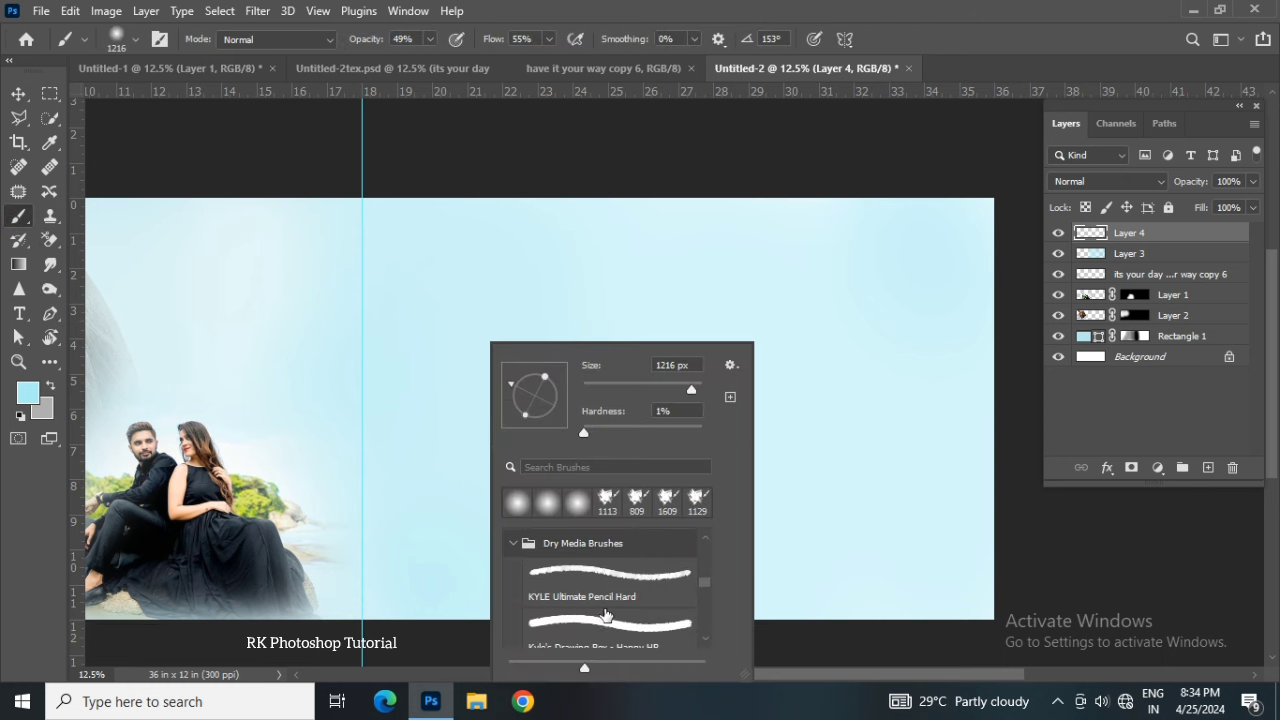
left_click(615, 578)
scroll(619, 576, "down", 1)
left_click(613, 632)
left_click(580, 258)
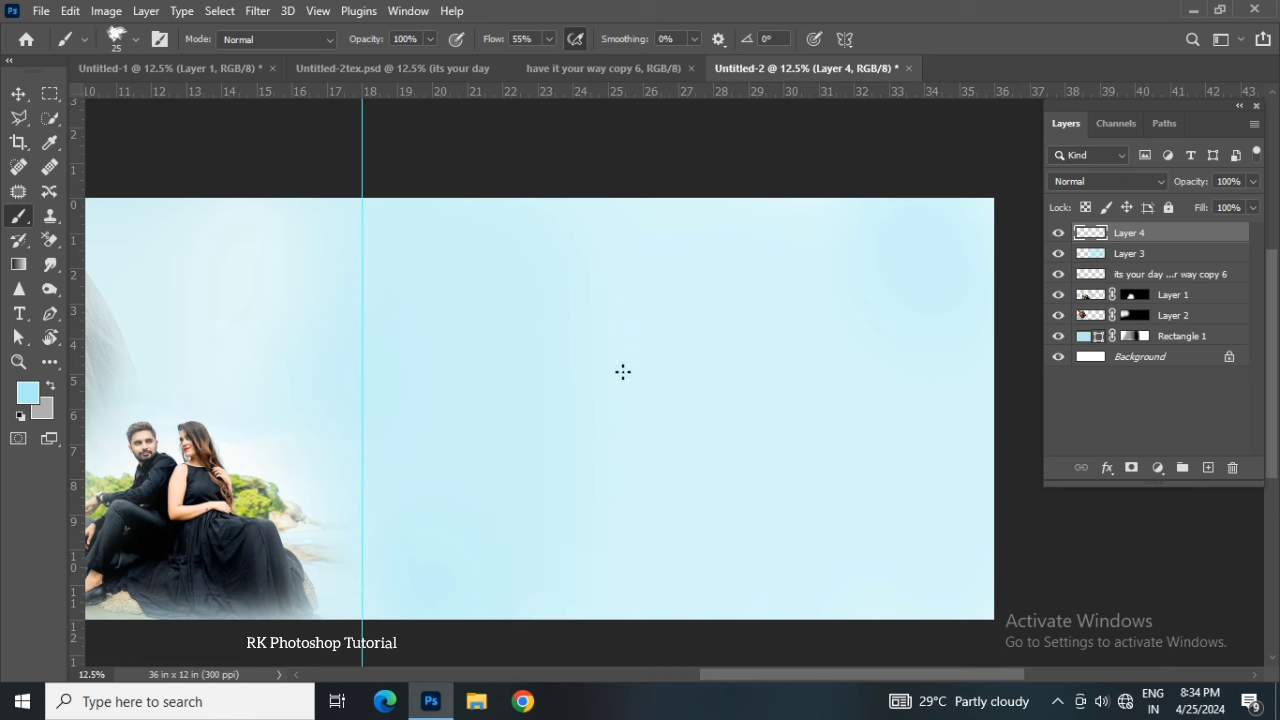
left_click_drag(665, 388, 580, 326)
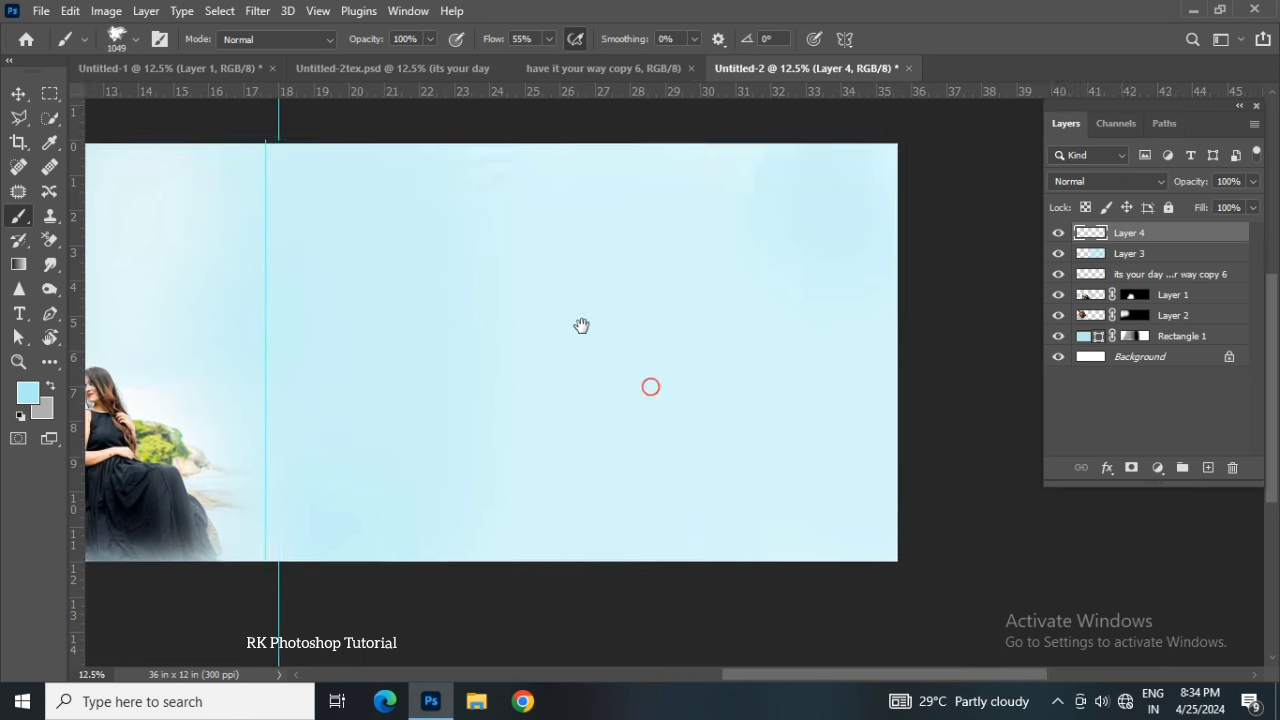
mouse_move(587, 183)
left_mouse_down()
mouse_move(700, 571)
mouse_move(586, 428)
mouse_move(672, 605)
left_mouse_up()
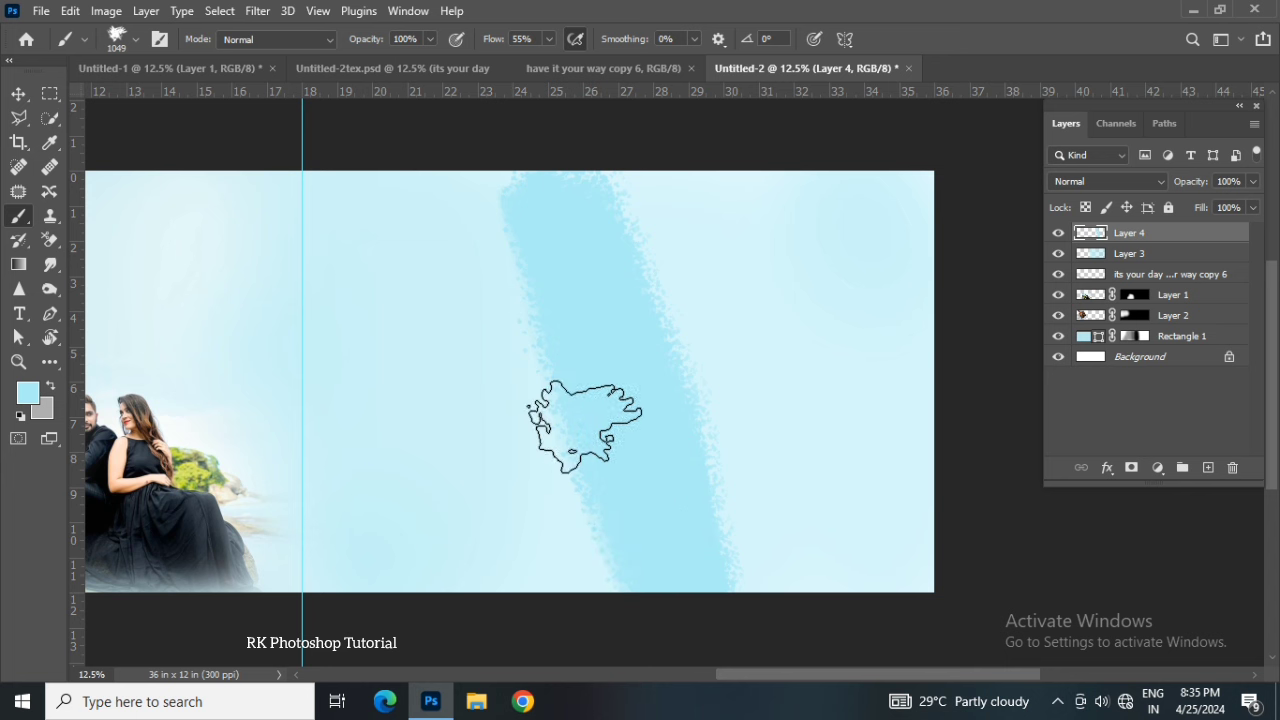
Step: With a 1529 px brush in 8be0ea, paint and widen the deeper blue band
left_click_drag(586, 428, 619, 437)
left_click(28, 394)
left_click(884, 376)
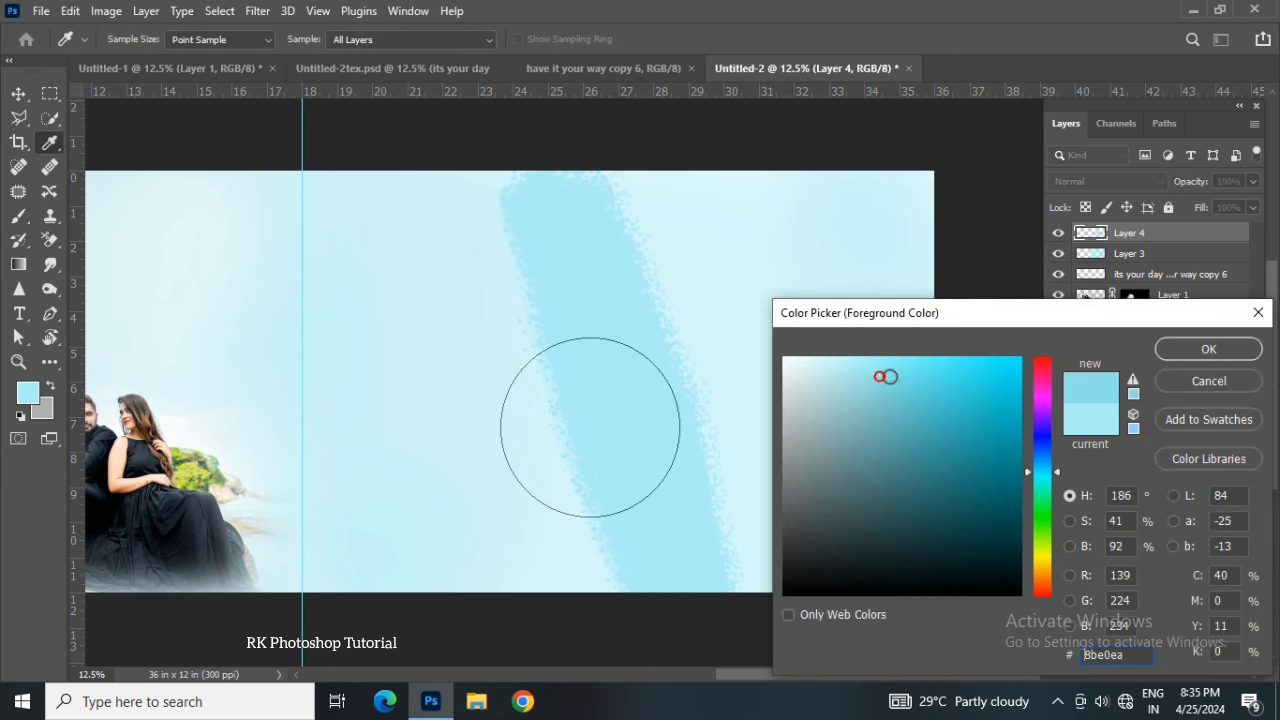
left_click(1166, 354)
mouse_move(583, 185)
left_mouse_down()
mouse_move(680, 485)
mouse_move(614, 271)
mouse_move(571, 560)
mouse_move(629, 570)
mouse_move(694, 540)
left_mouse_up()
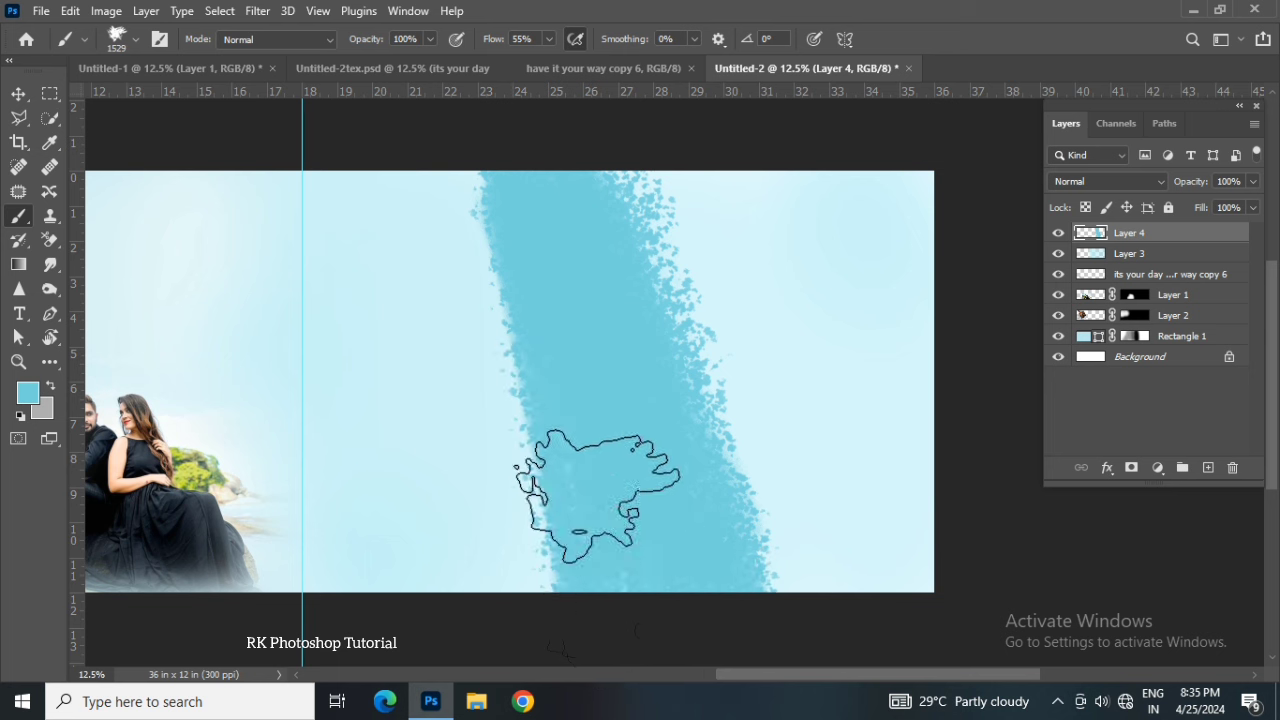
left_click_drag(481, 232, 528, 643)
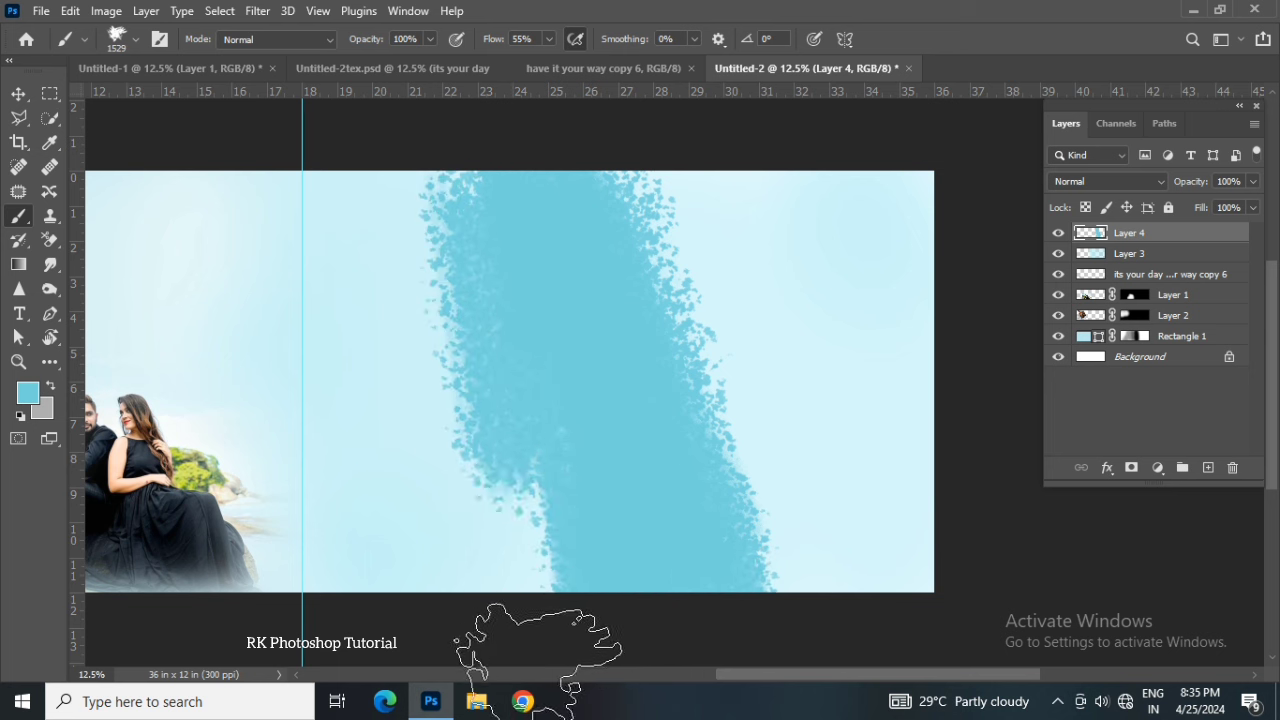
mouse_move(640, 263)
left_mouse_down()
mouse_move(720, 478)
mouse_move(790, 555)
left_mouse_up()
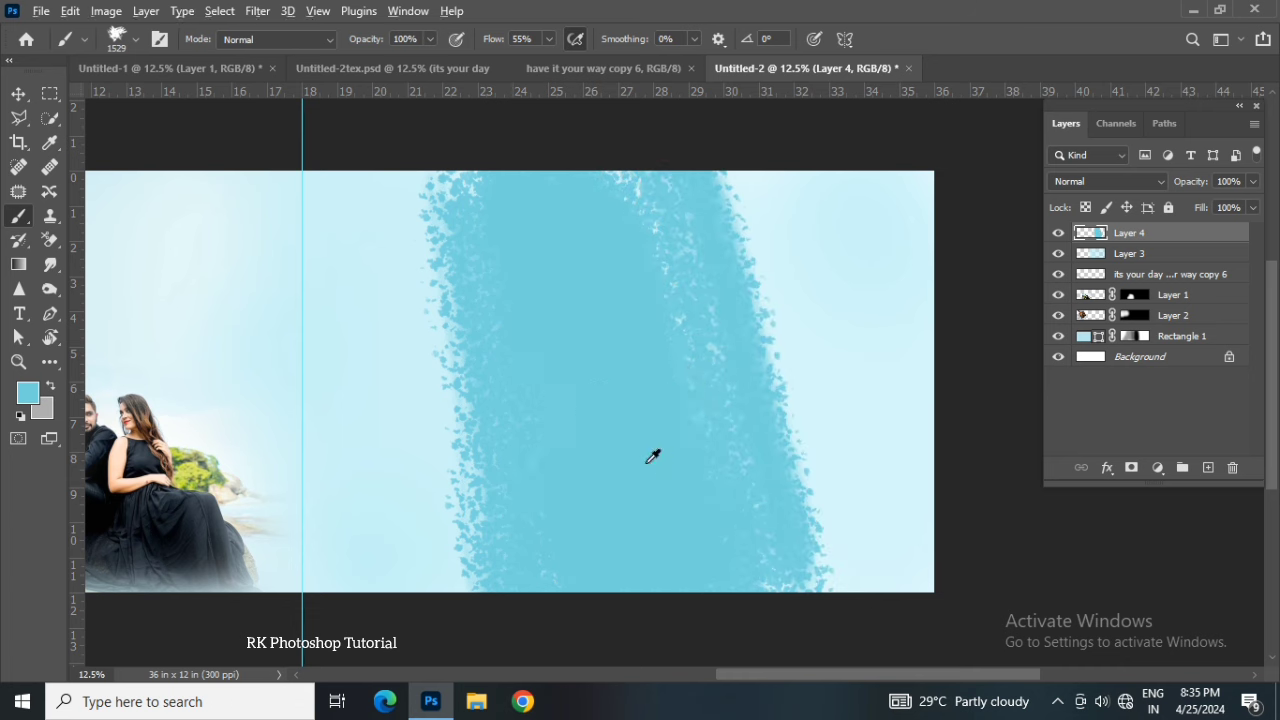
left_click_drag(615, 467, 608, 467)
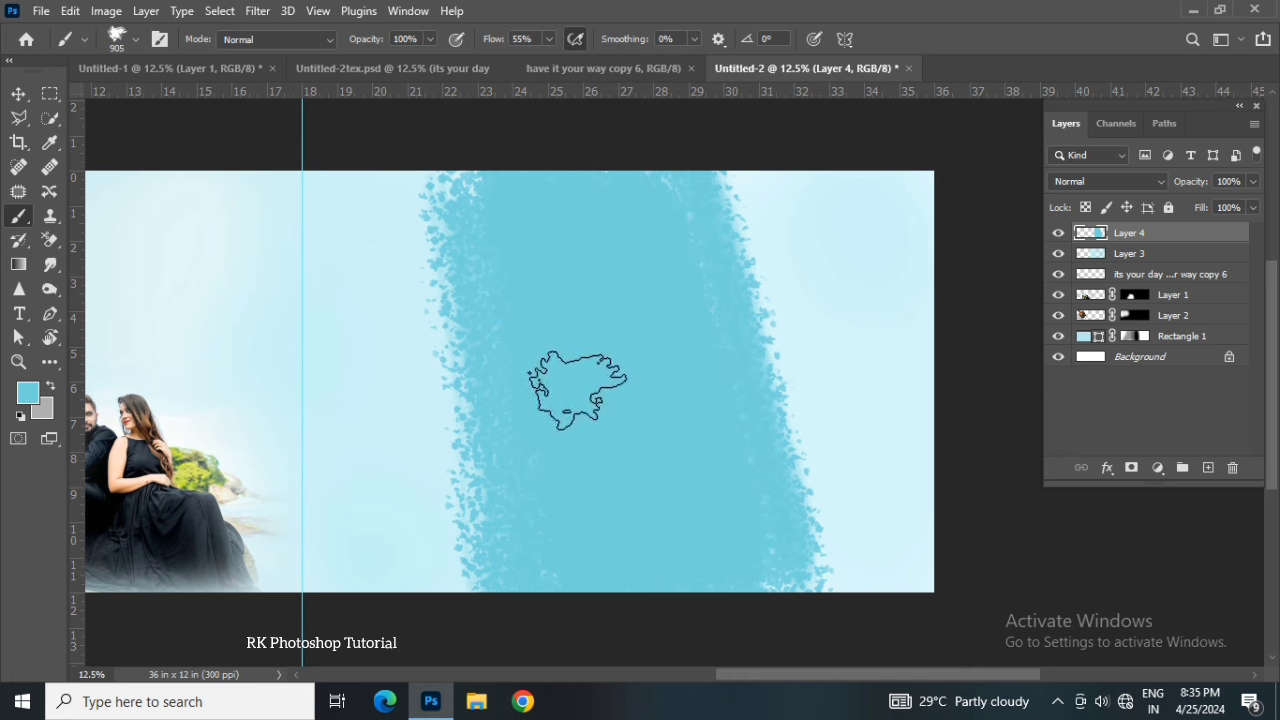
Step: Move the blue band (Layer 4) to the right on the spread
right_click(580, 388)
key("Escape")
key("v")
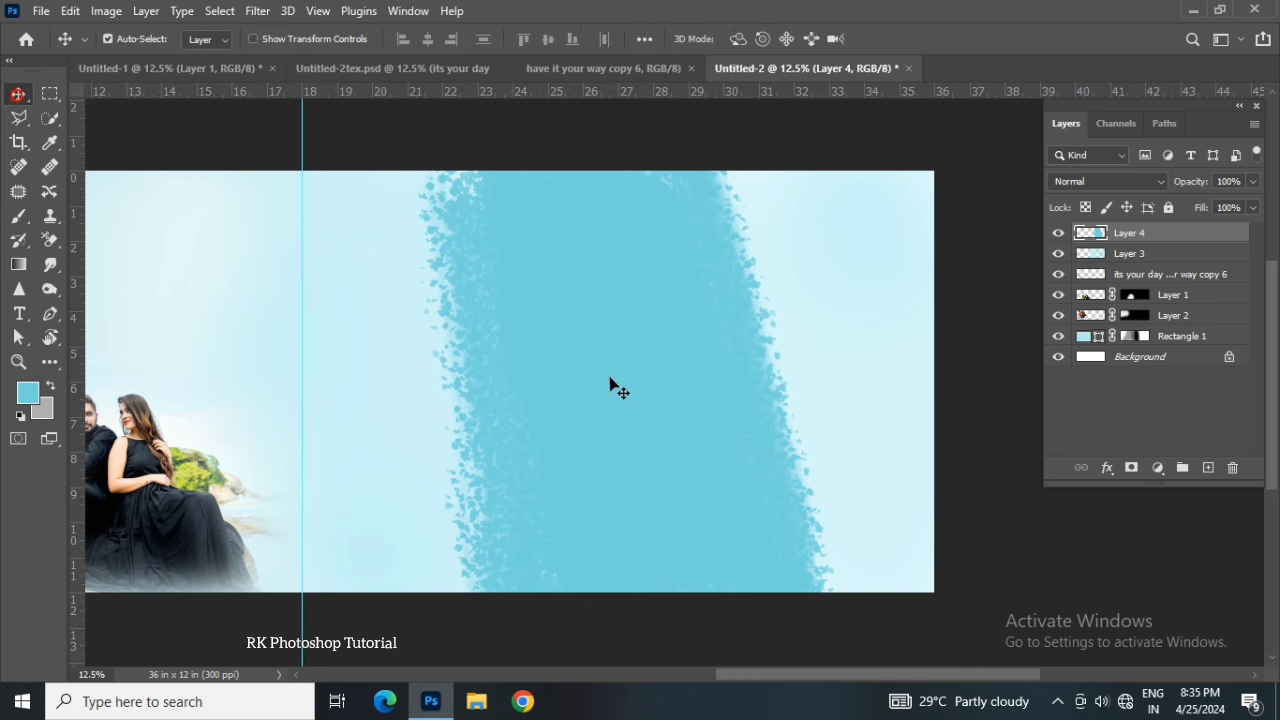
left_click_drag(600, 440, 661, 441)
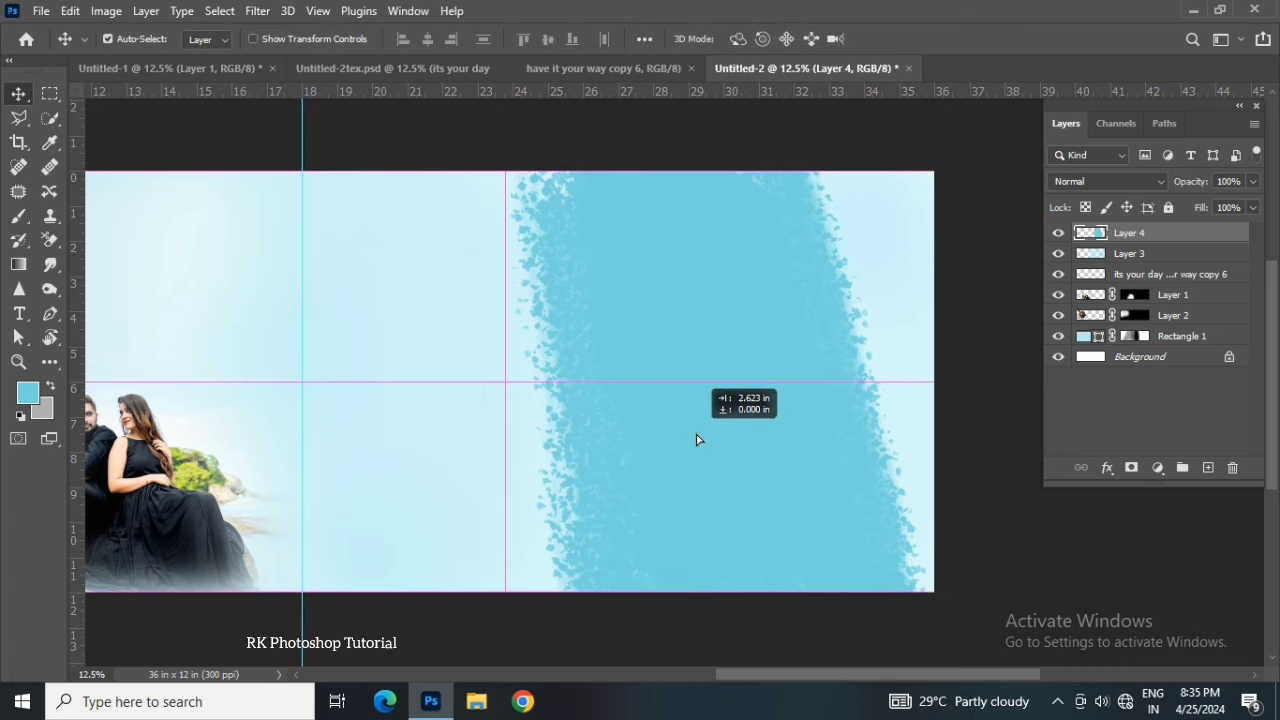
left_click_drag(690, 440, 694, 437)
Step: Widen and scale up the blue band so it fills the right page's outer edge
key("ctrl+t")
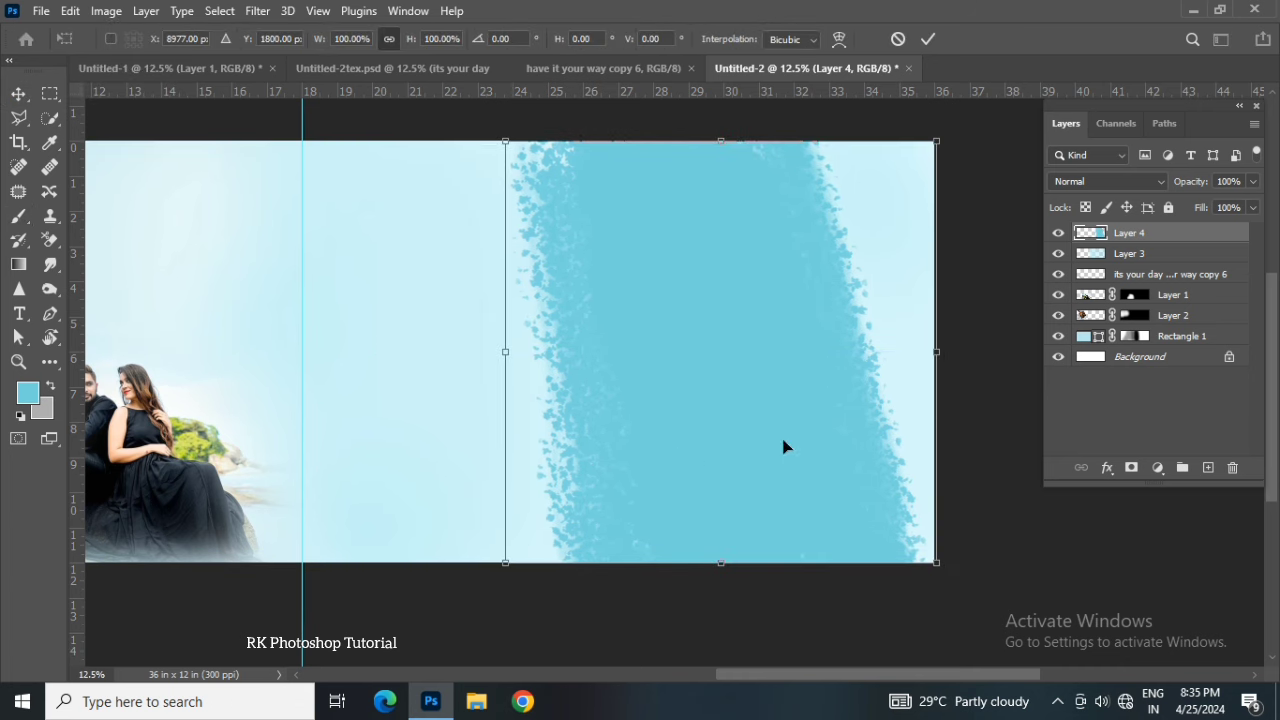
left_click_drag(940, 353, 992, 353)
left_click_drag(740, 391, 836, 391)
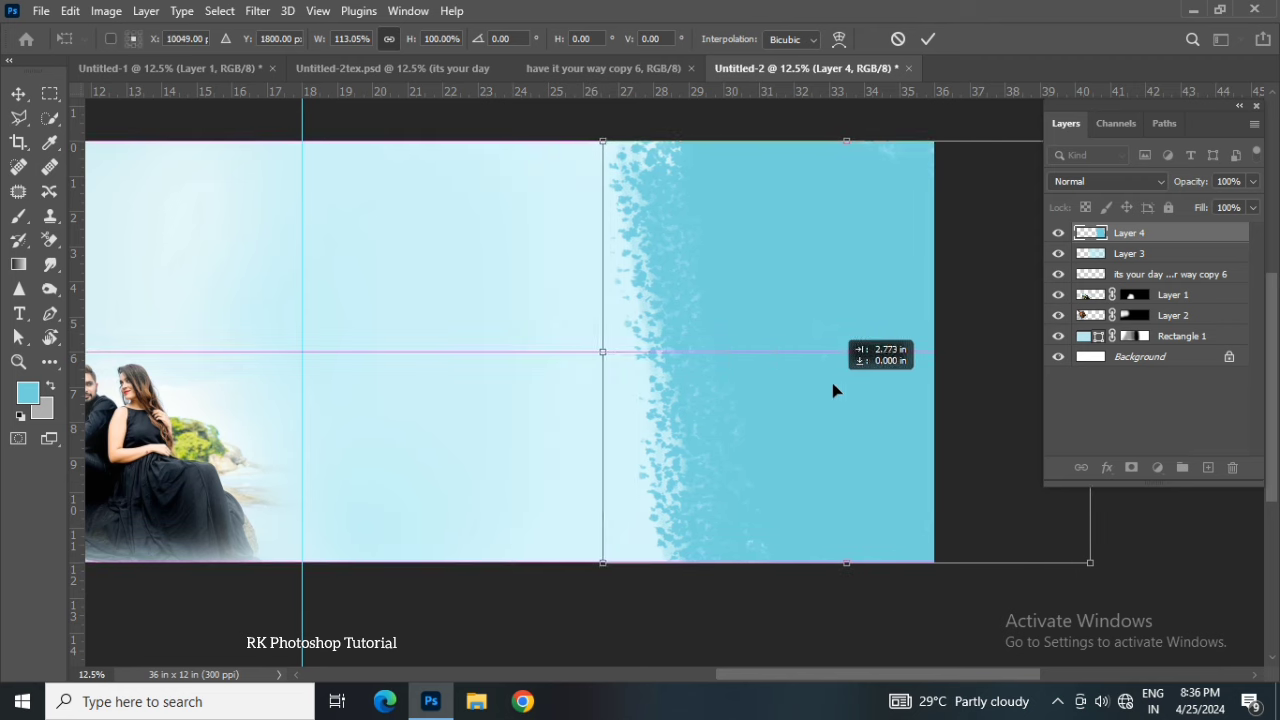
left_click_drag(603, 348, 580, 348)
left_click_drag(1090, 562, 1108, 577)
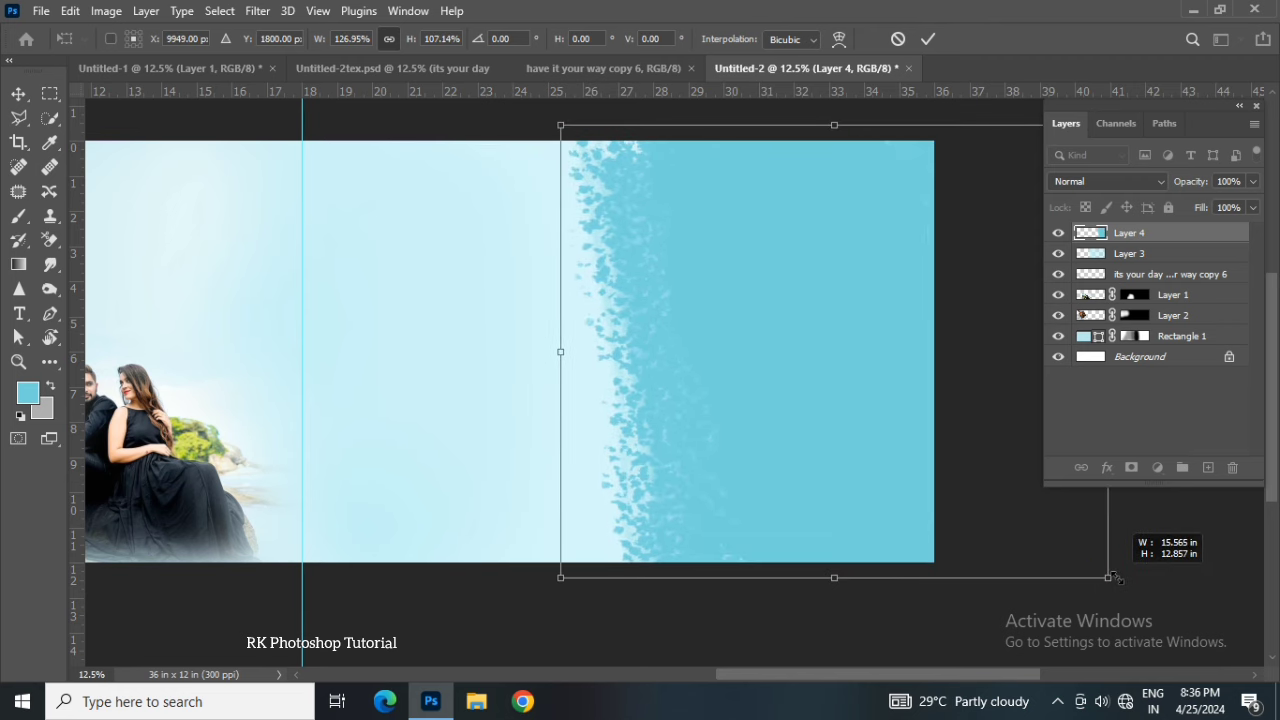
key("Return")
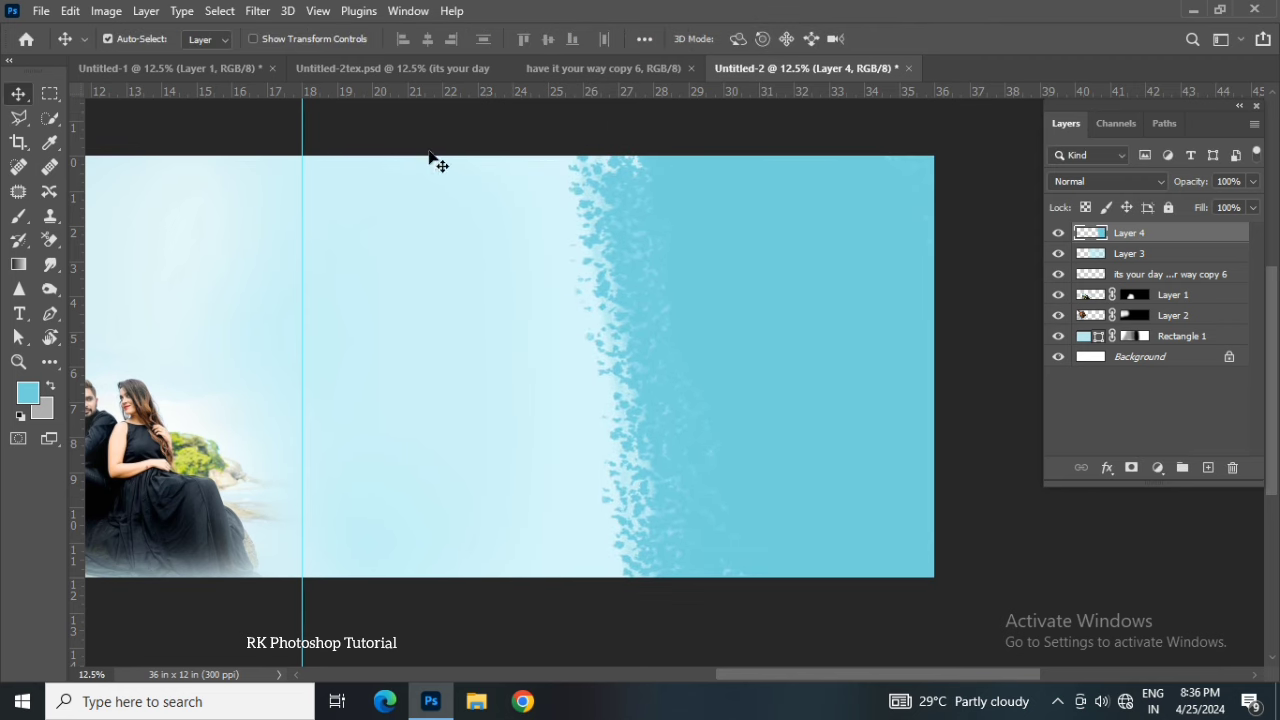
Step: Drag the red-shirt couple photo from Untitled-1 into the Untitled-2 spread
left_click(223, 68)
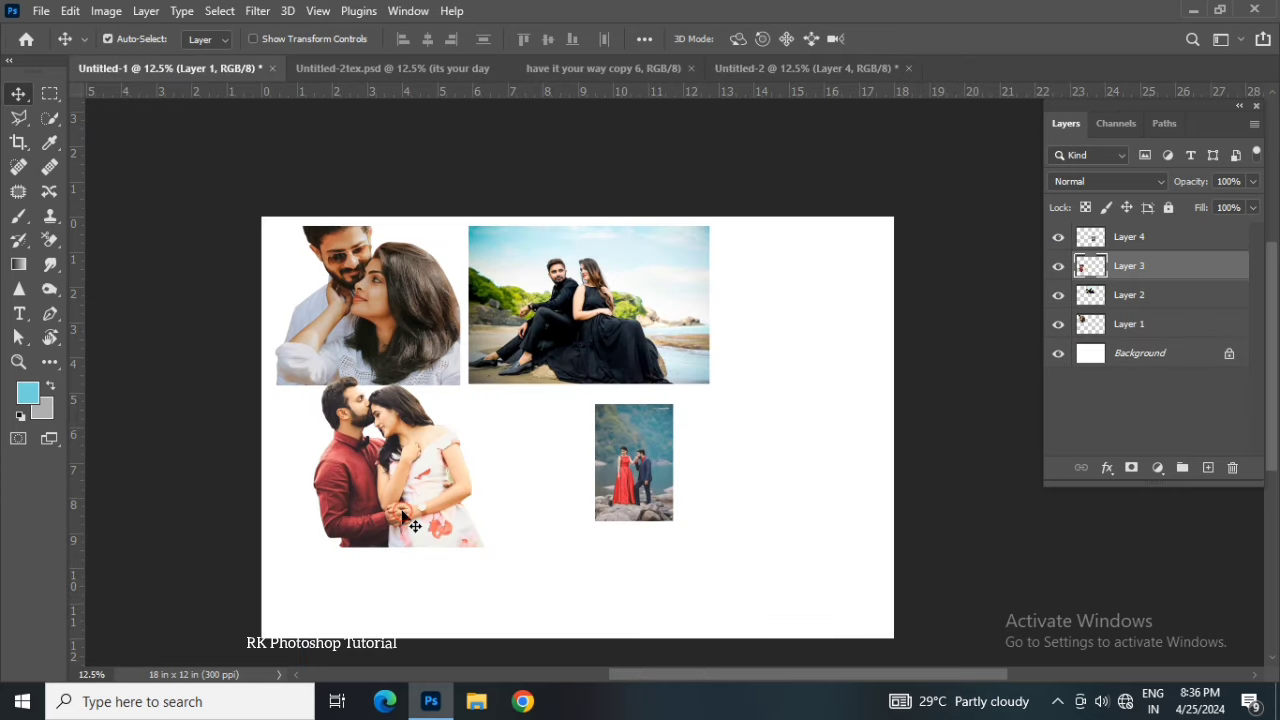
mouse_move(425, 508)
left_mouse_down()
mouse_move(737, 80)
mouse_move(682, 416)
left_mouse_up()
left_click_drag(674, 467, 735, 475)
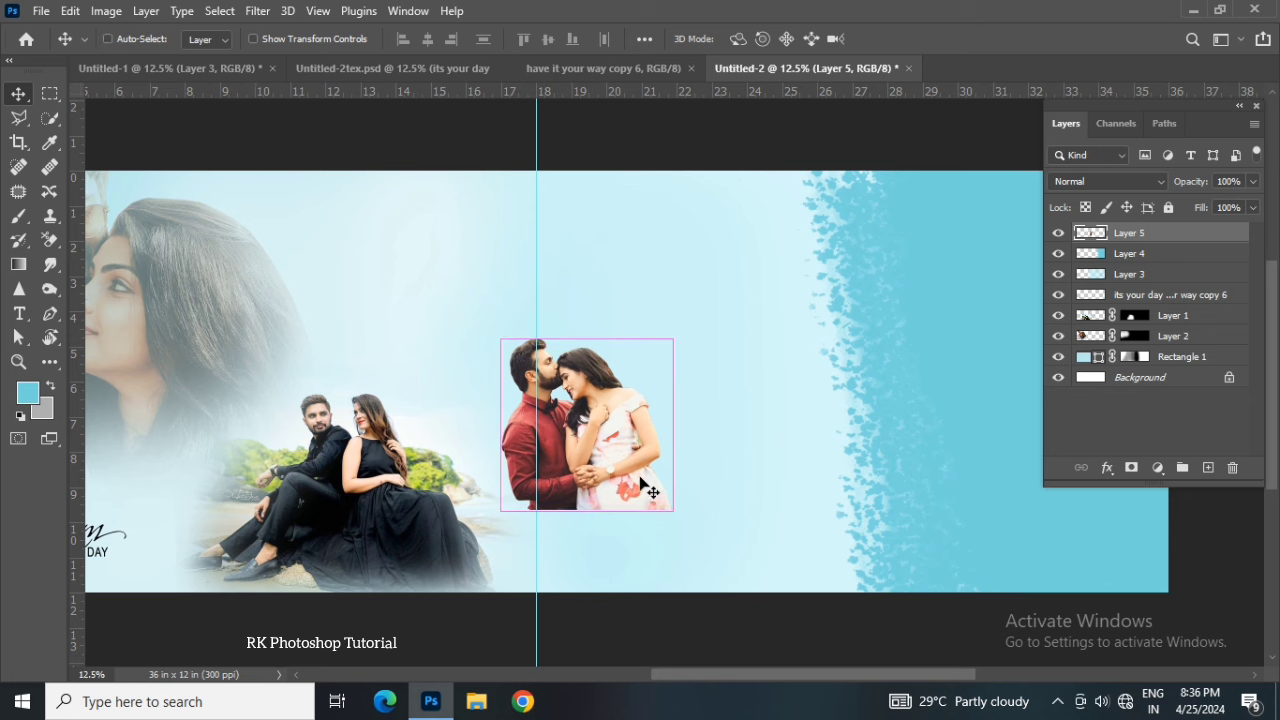
Step: Enlarge the couple photo to about 228% and nudge the blue band further right
key("ctrl+t")
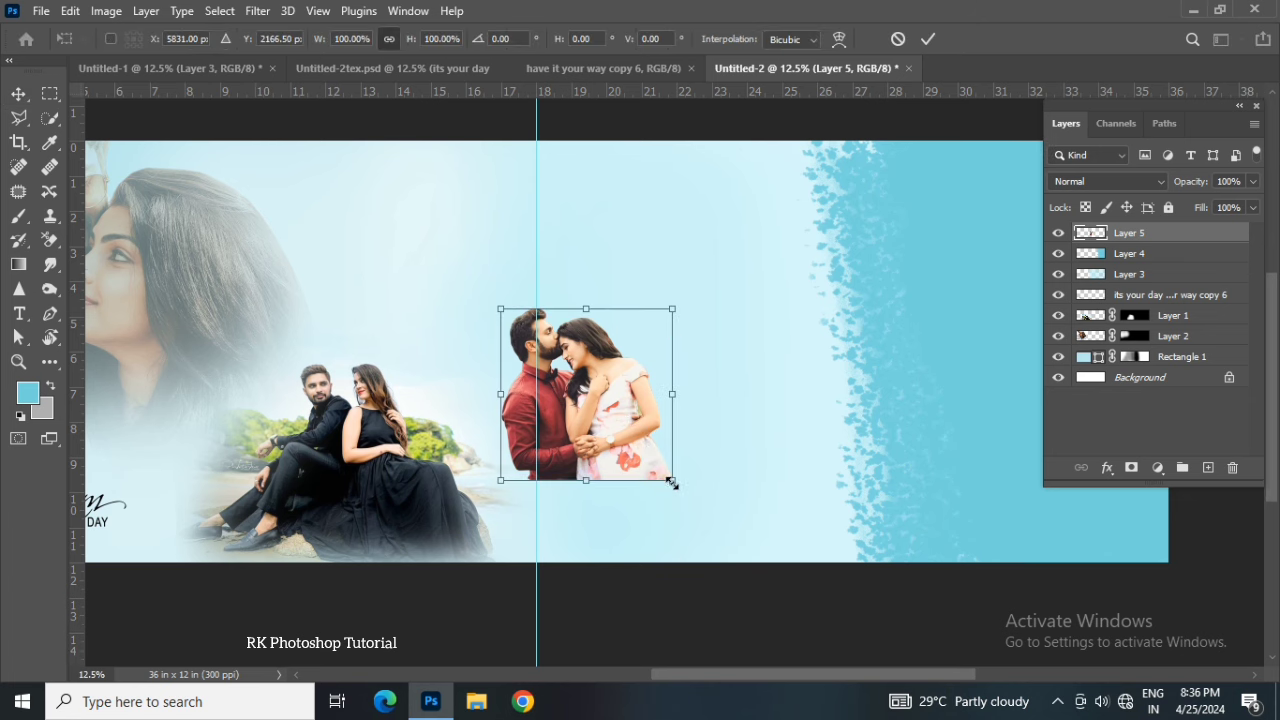
mouse_move(671, 482)
left_mouse_down()
mouse_move(785, 560)
mouse_move(777, 487)
mouse_move(787, 490)
left_mouse_up()
left_click_drag(918, 586, 927, 595)
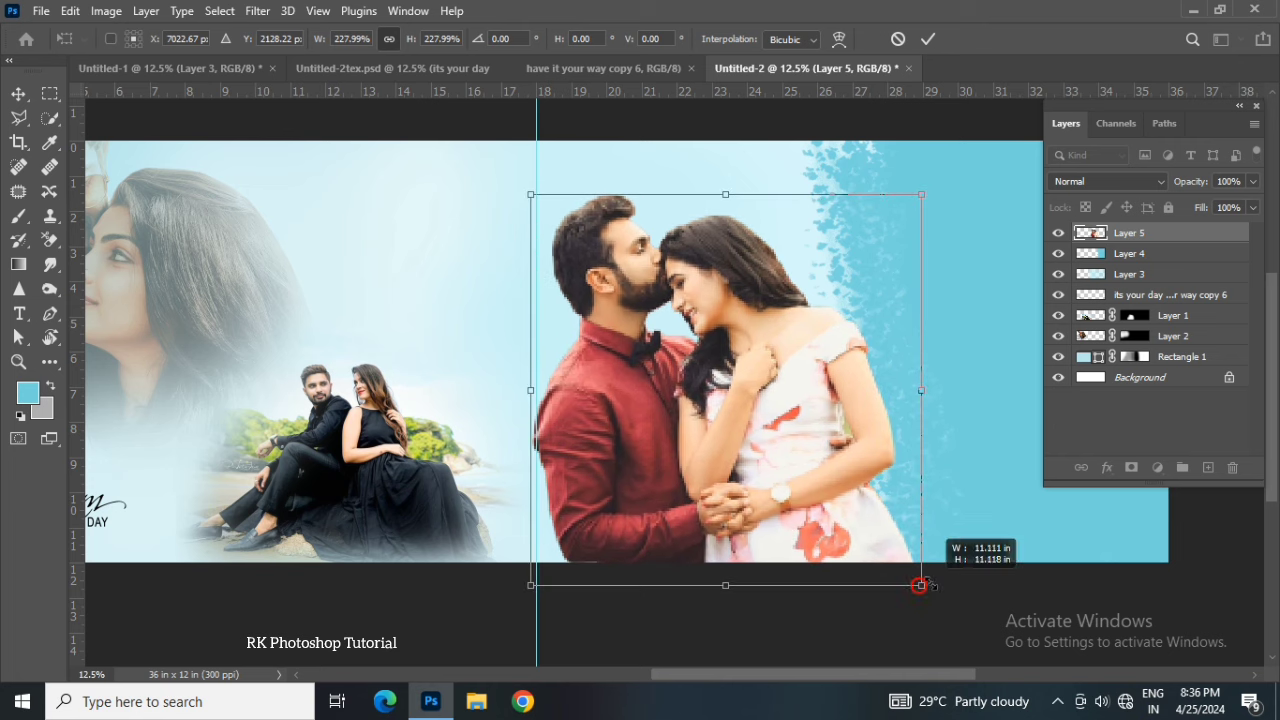
mouse_move(771, 504)
left_mouse_down()
mouse_move(775, 482)
mouse_move(512, 494)
left_mouse_up()
key("Return")
left_click_drag(705, 440, 768, 418)
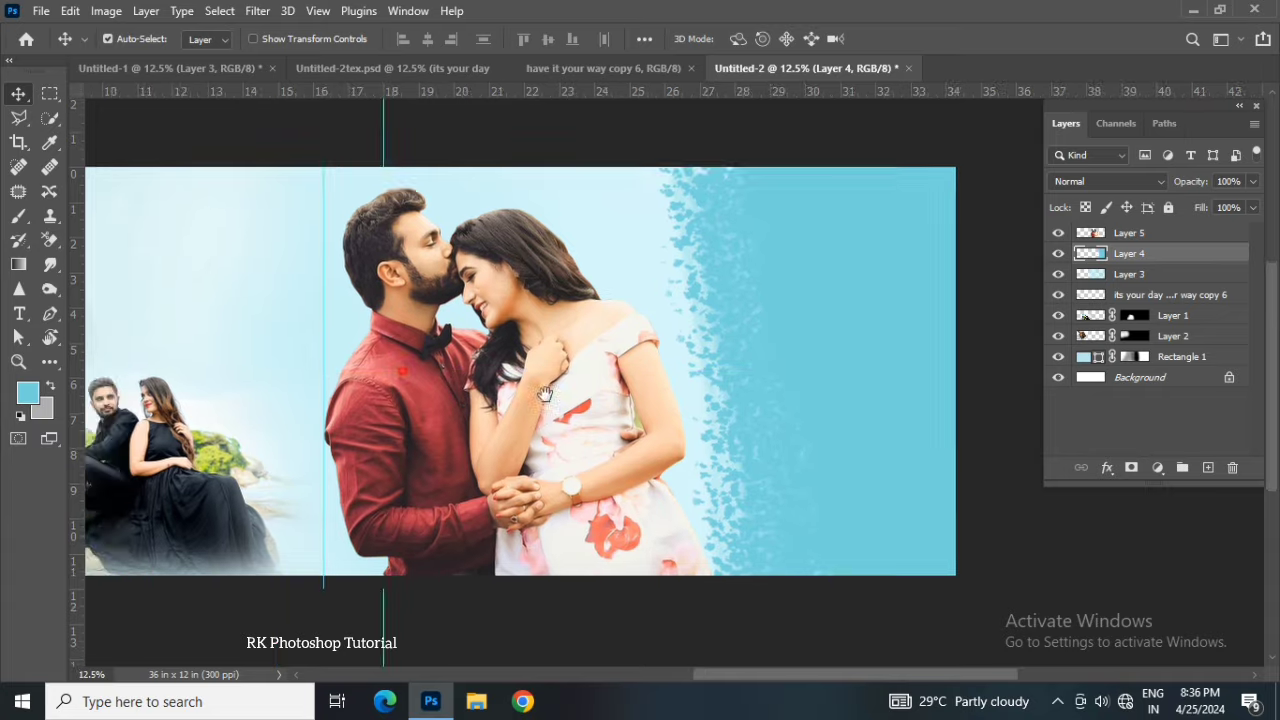
scroll(768, 418, "left", 10)
left_click(640, 320)
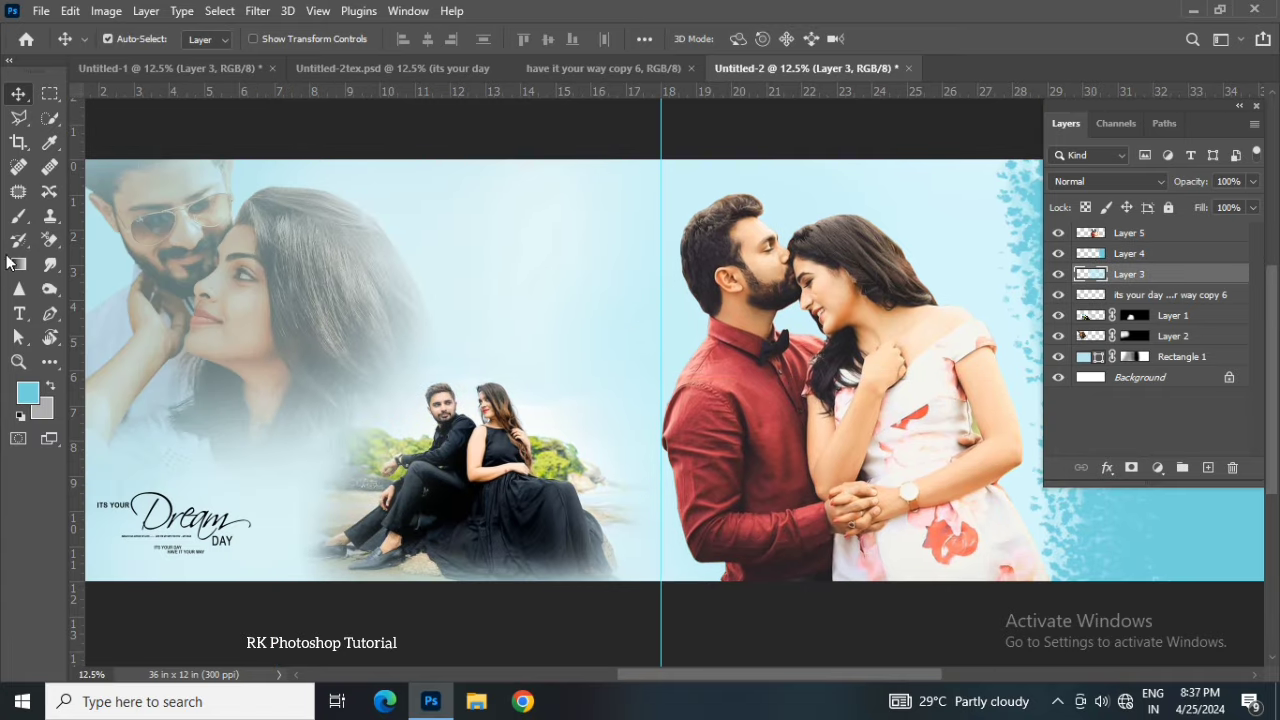
left_click(18, 215)
right_click(452, 270)
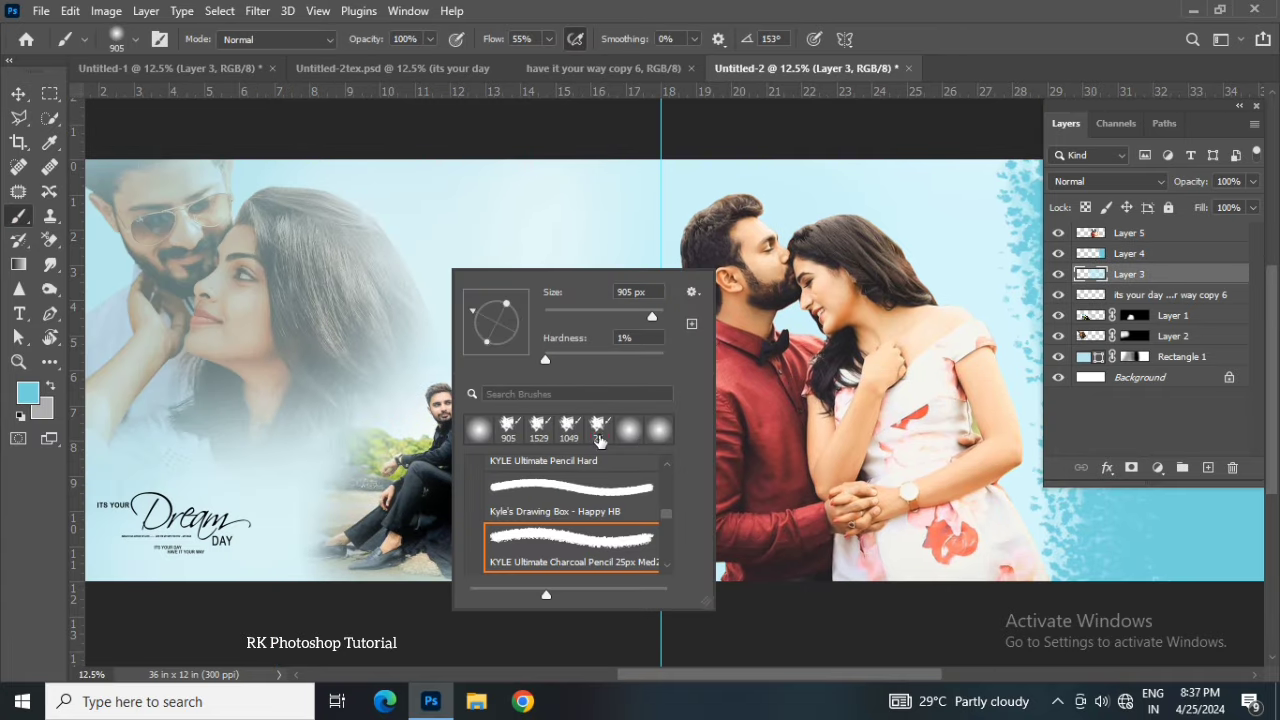
left_click(458, 222)
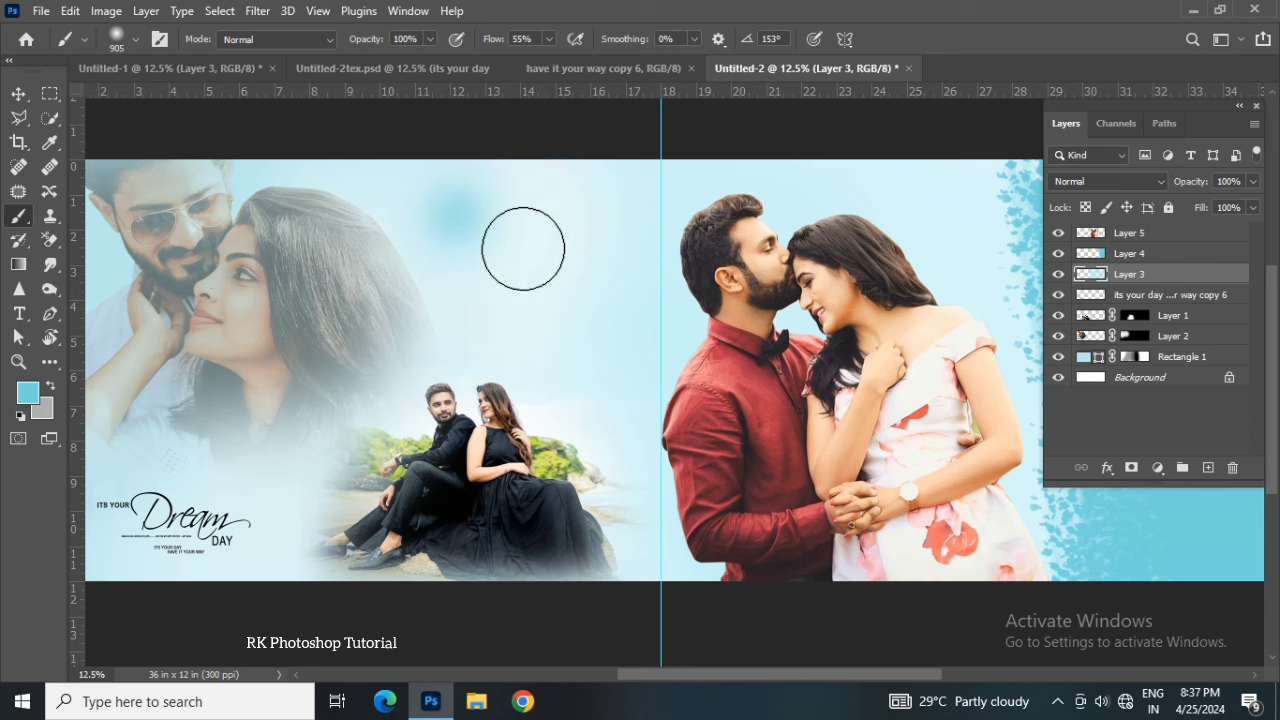
key("ctrl+z")
scroll(526, 252, "up", 1)
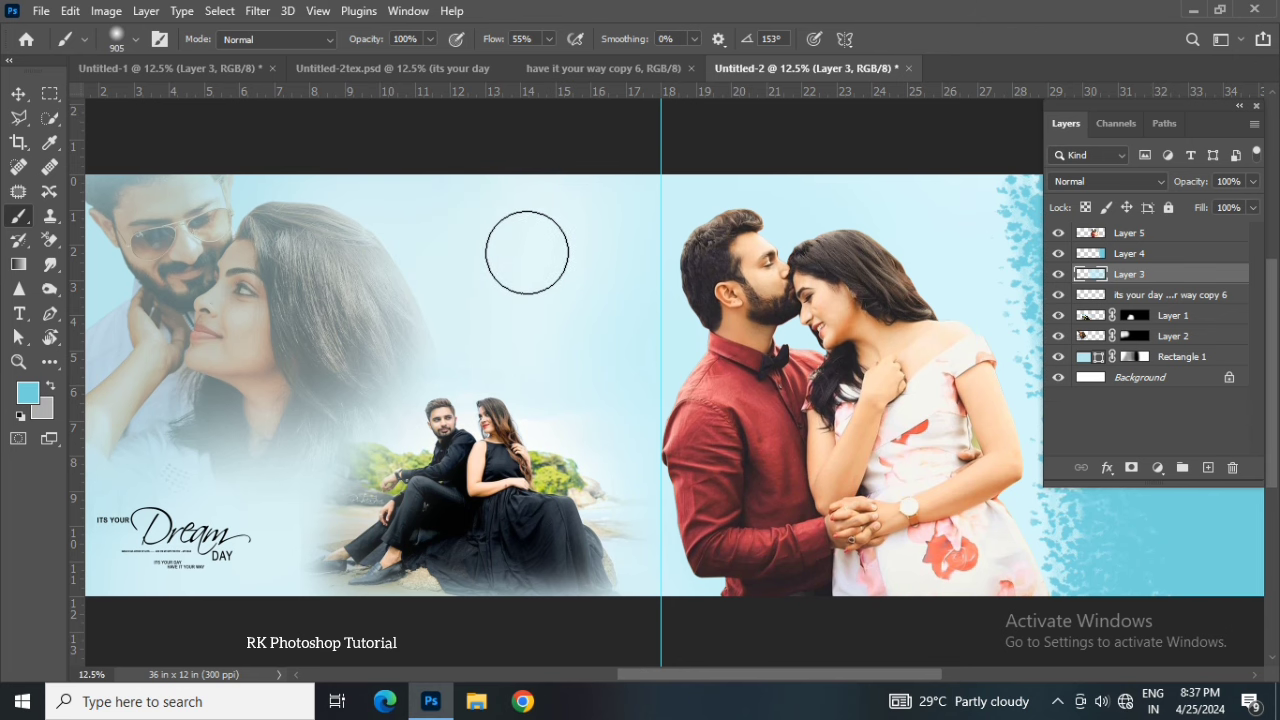
left_click(442, 203, "alt")
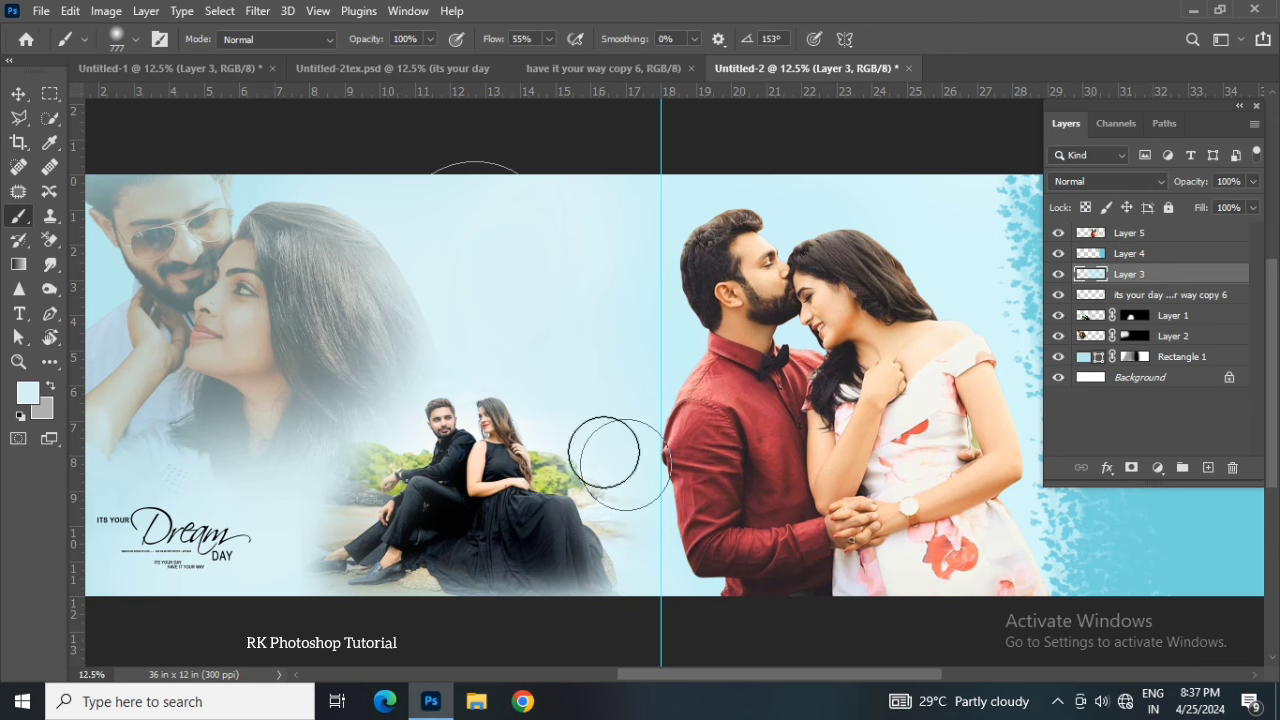
key("x")
key("v")
left_click_drag(952, 380, 703, 365)
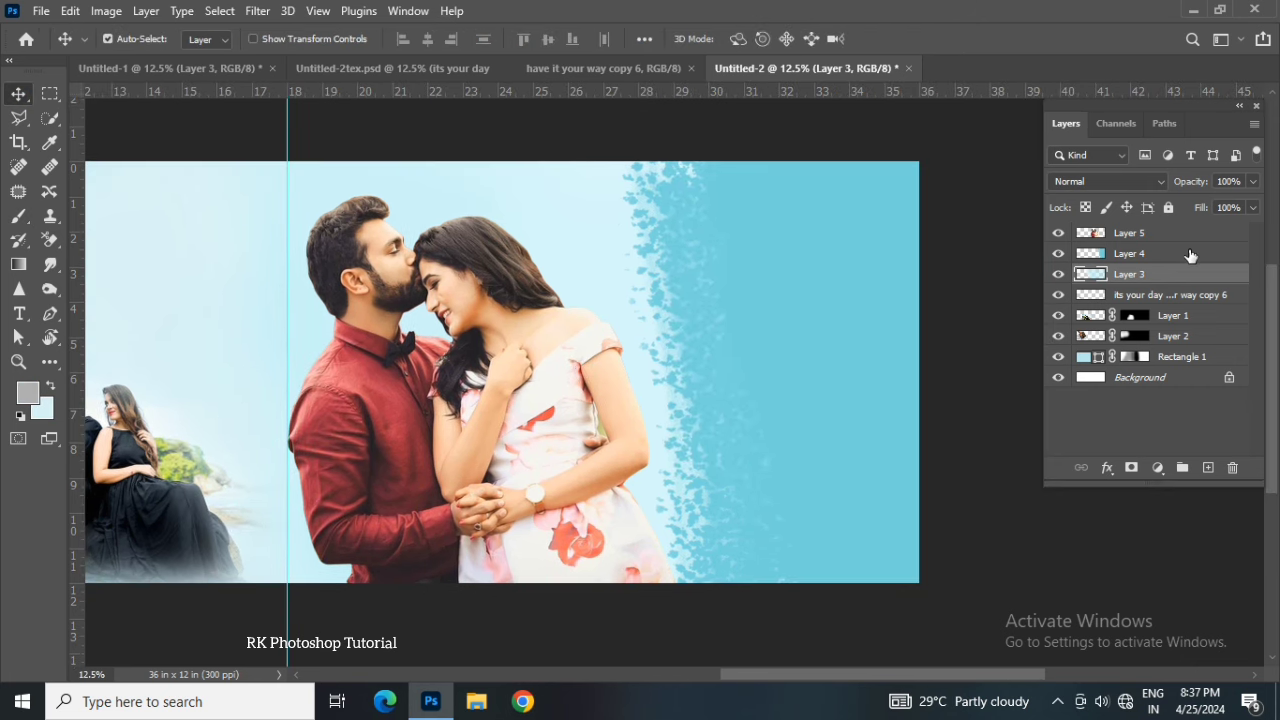
Step: Draw a white-filled rectangle on the right page above Layer 5
left_click(1190, 236)
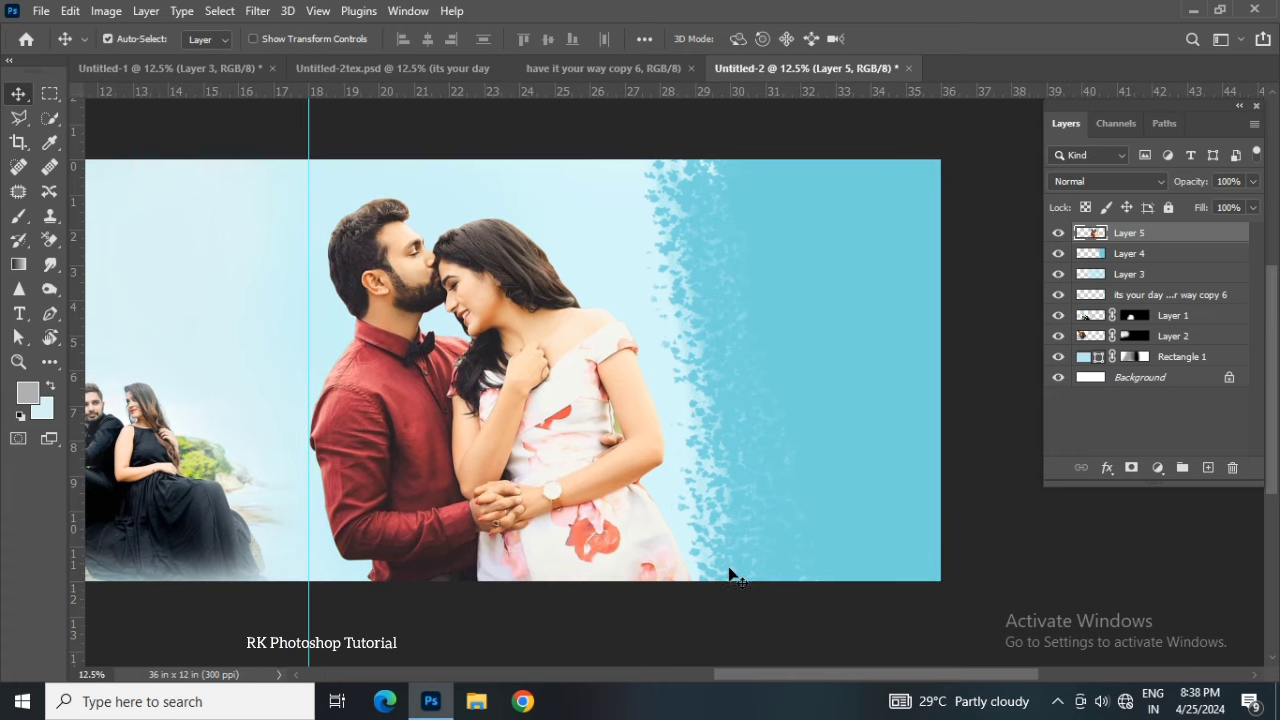
left_click(55, 369)
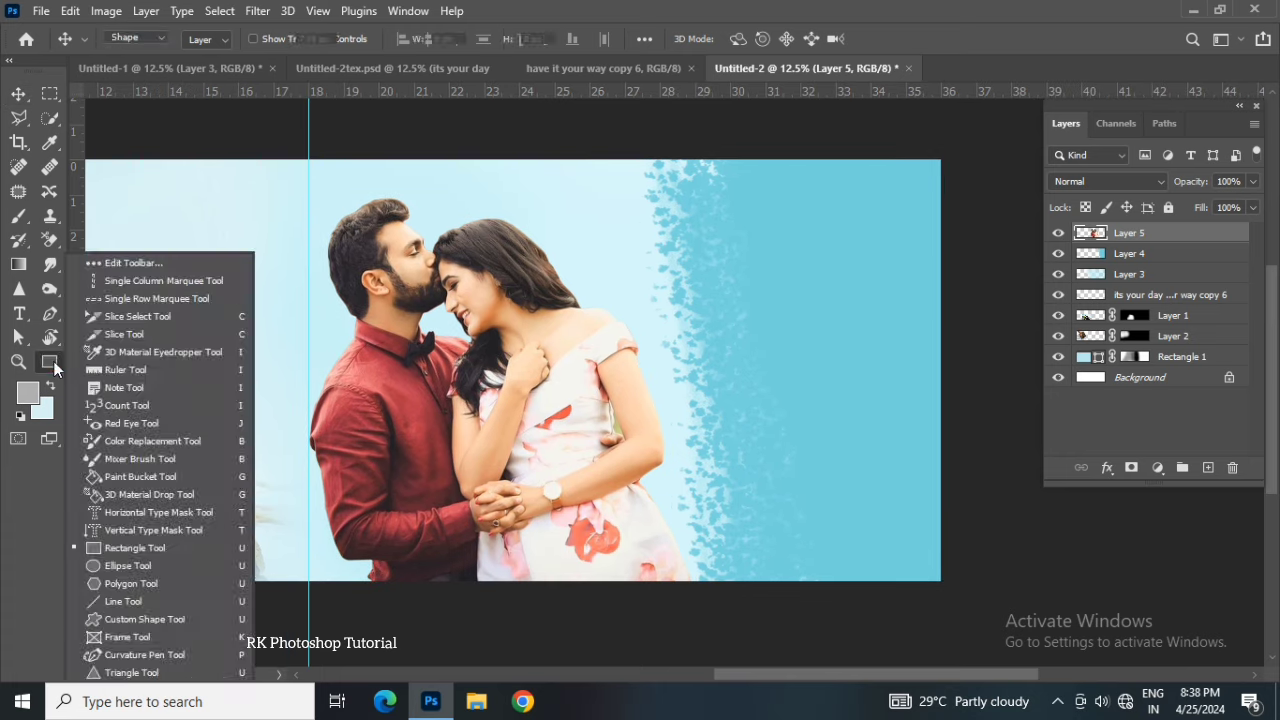
left_click(128, 546)
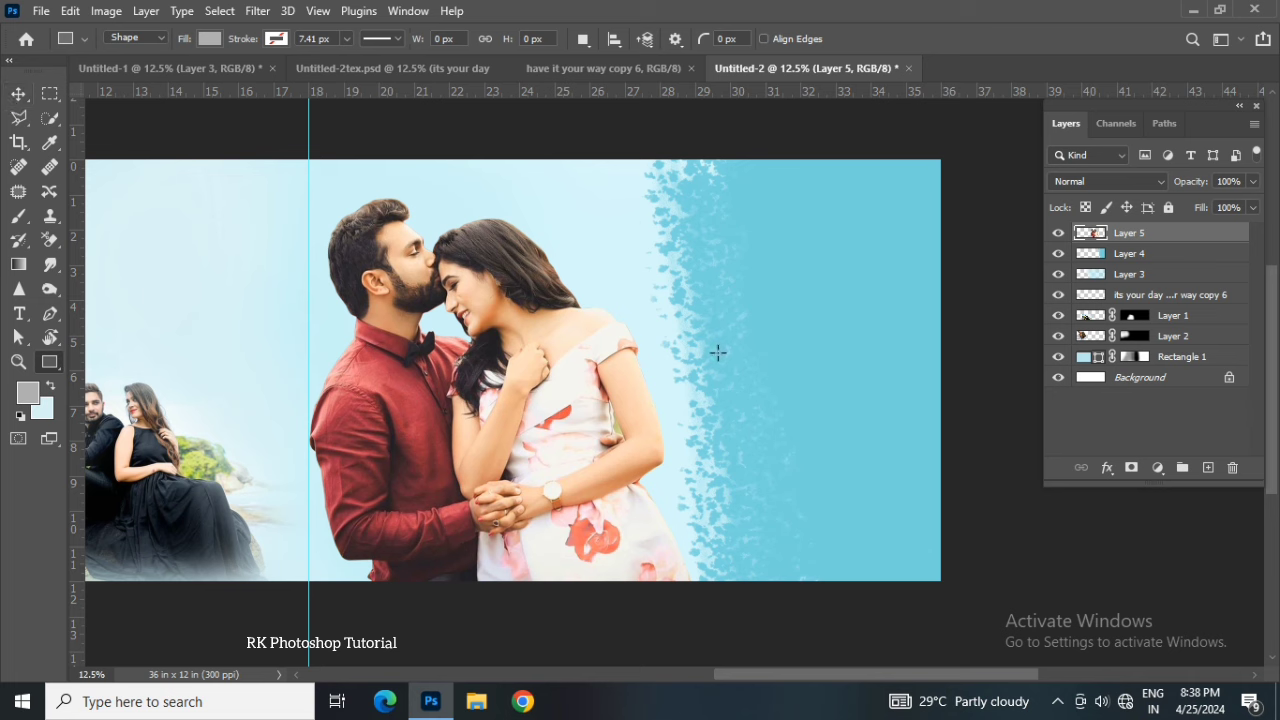
mouse_move(709, 233)
left_mouse_down()
mouse_move(847, 399)
mouse_move(838, 392)
left_mouse_up()
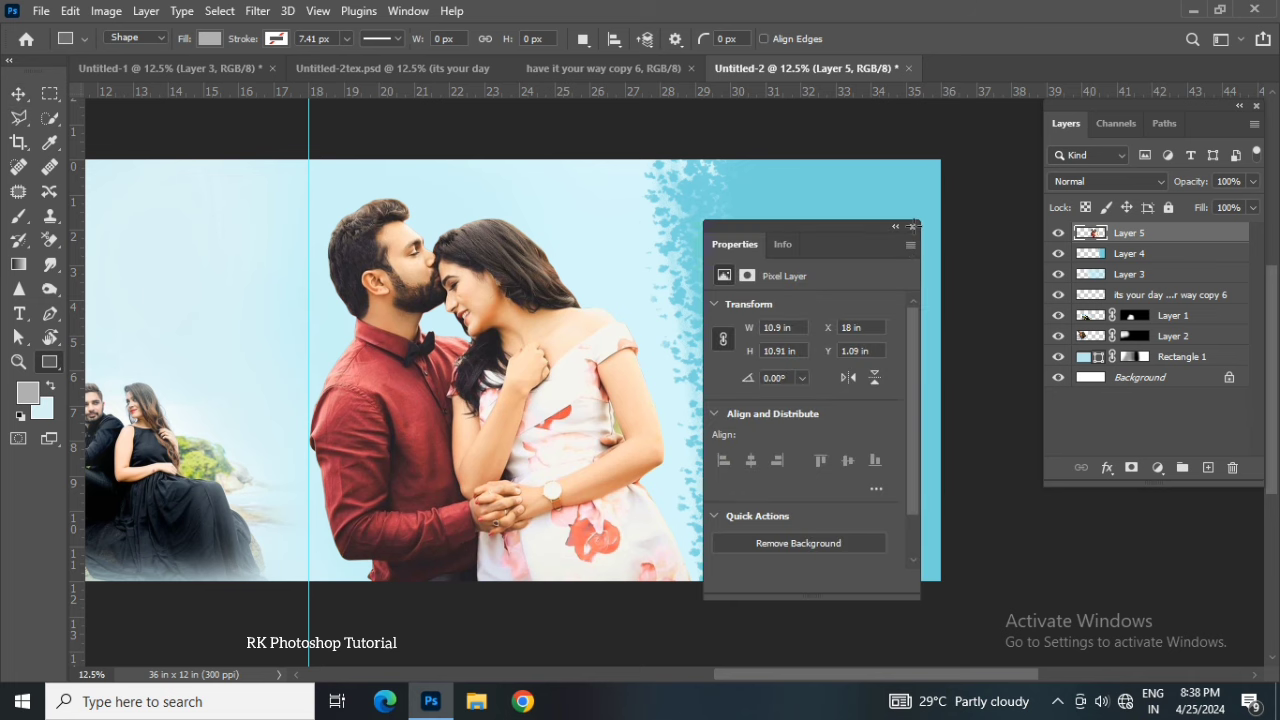
left_click(912, 229)
left_click(19, 94)
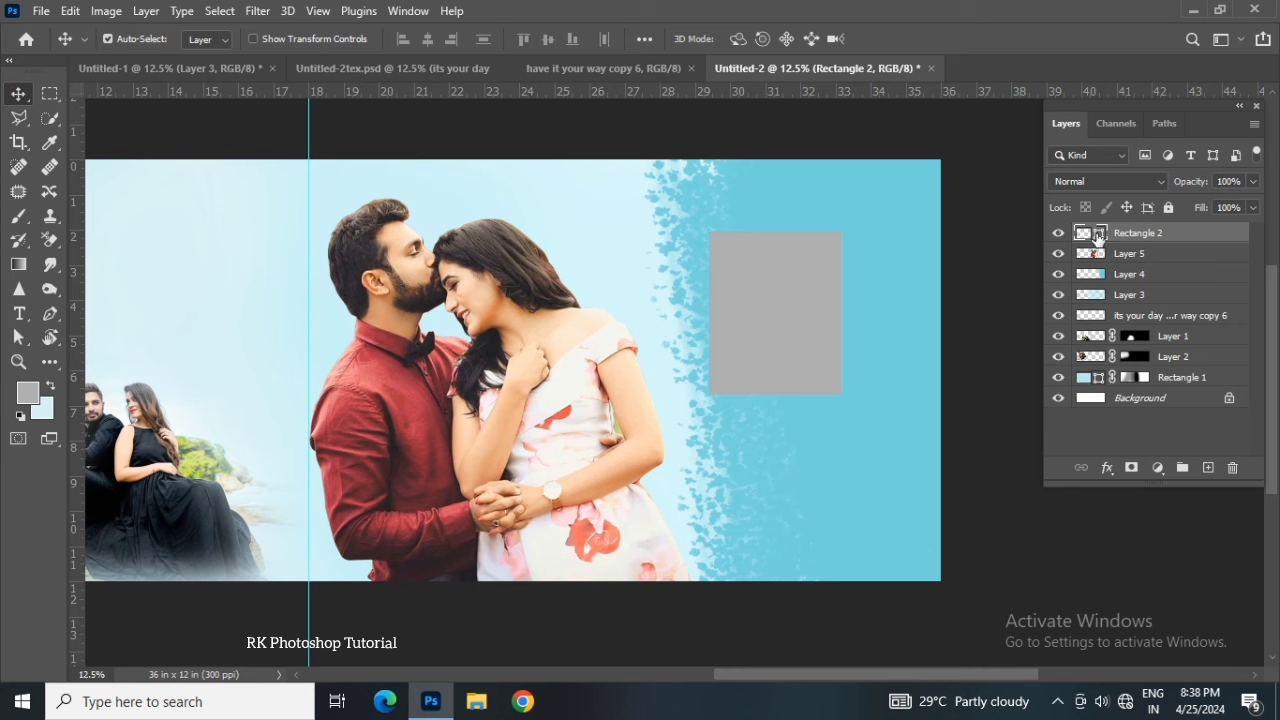
left_click(788, 360)
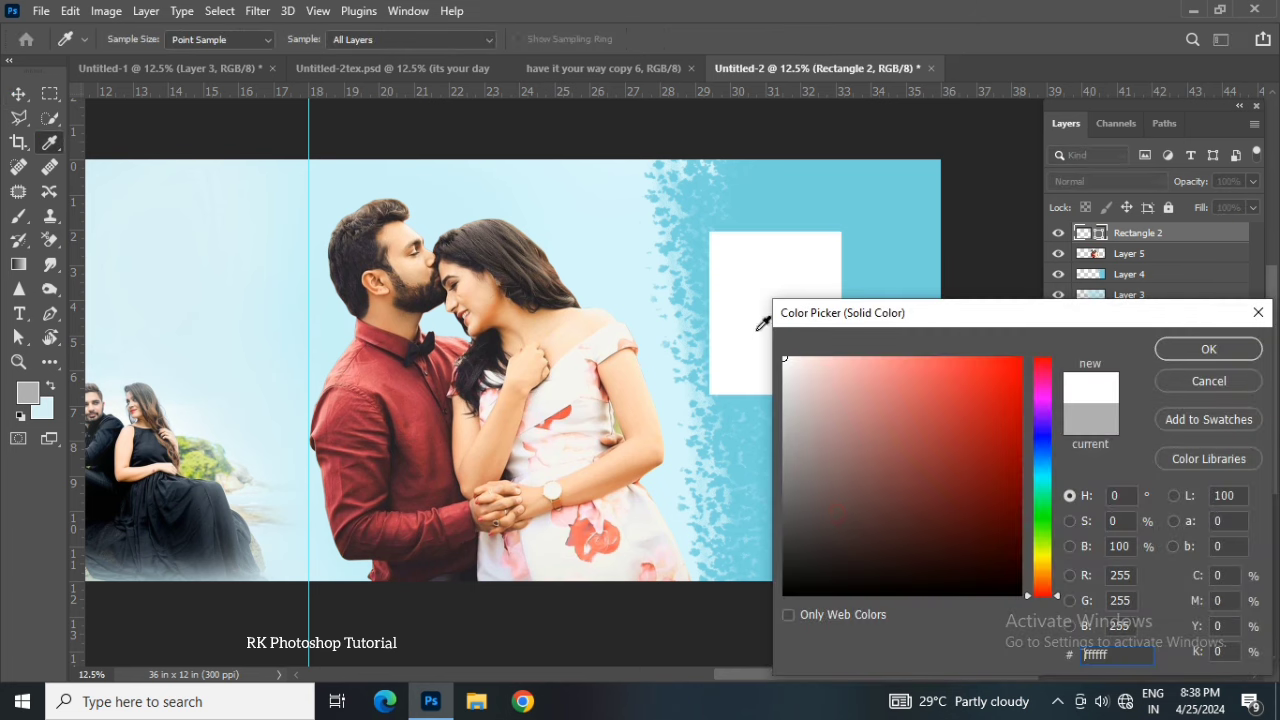
left_click(1203, 346)
mouse_move(801, 323)
left_mouse_down()
mouse_move(838, 341)
mouse_move(847, 371)
left_mouse_up()
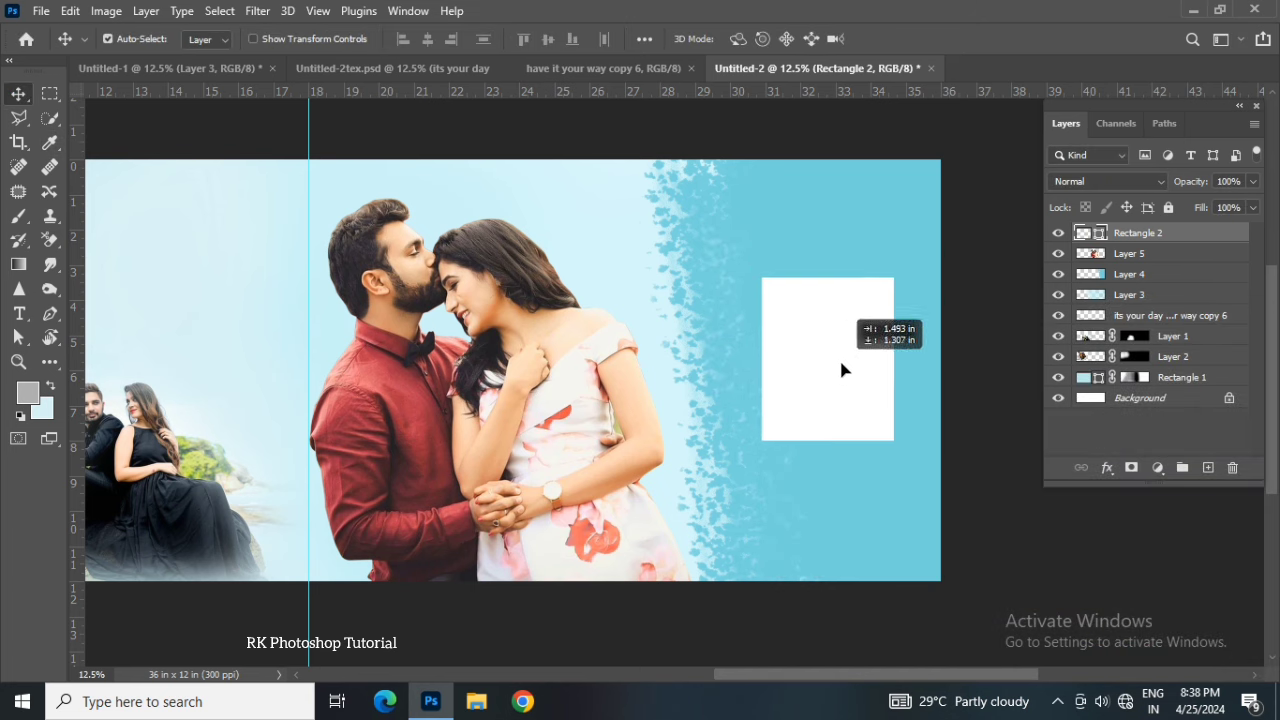
Step: Duplicate the rectangle, shrink the copy to about 87%, and set the outer one to 48% opacity
left_click_drag(847, 371, 846, 337)
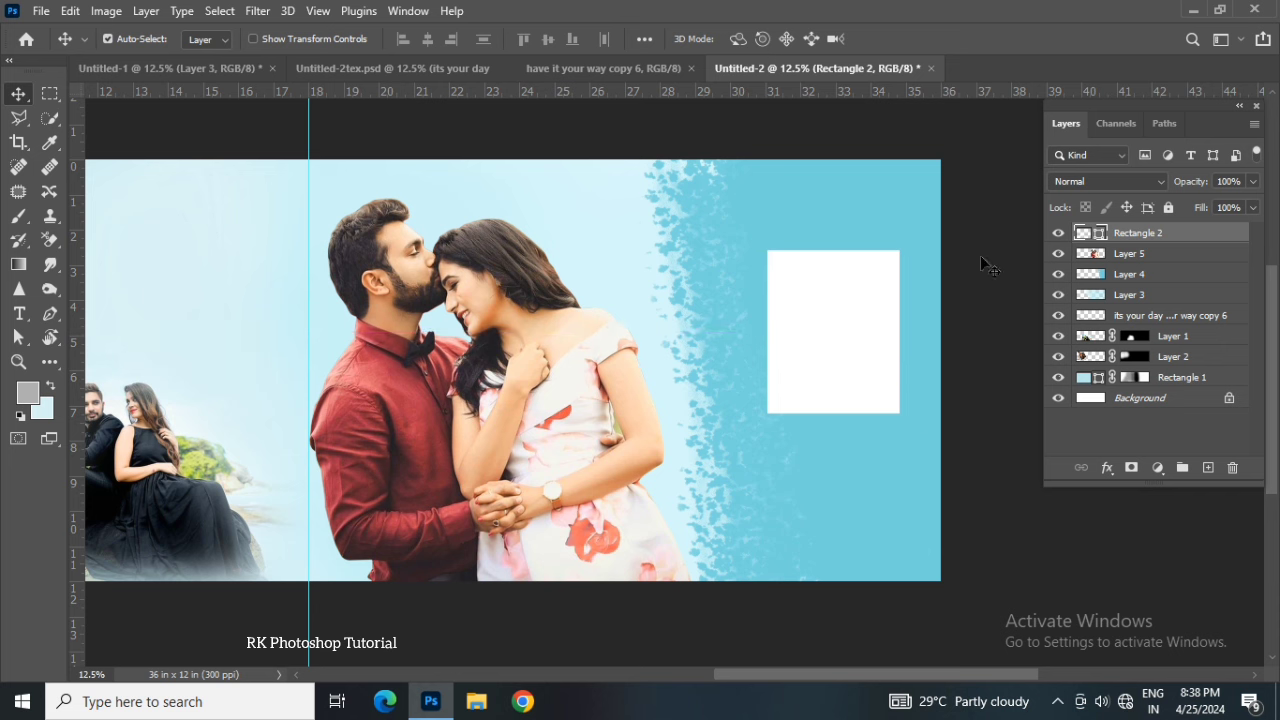
key("ctrl+t")
left_click_drag(898, 251, 887, 256)
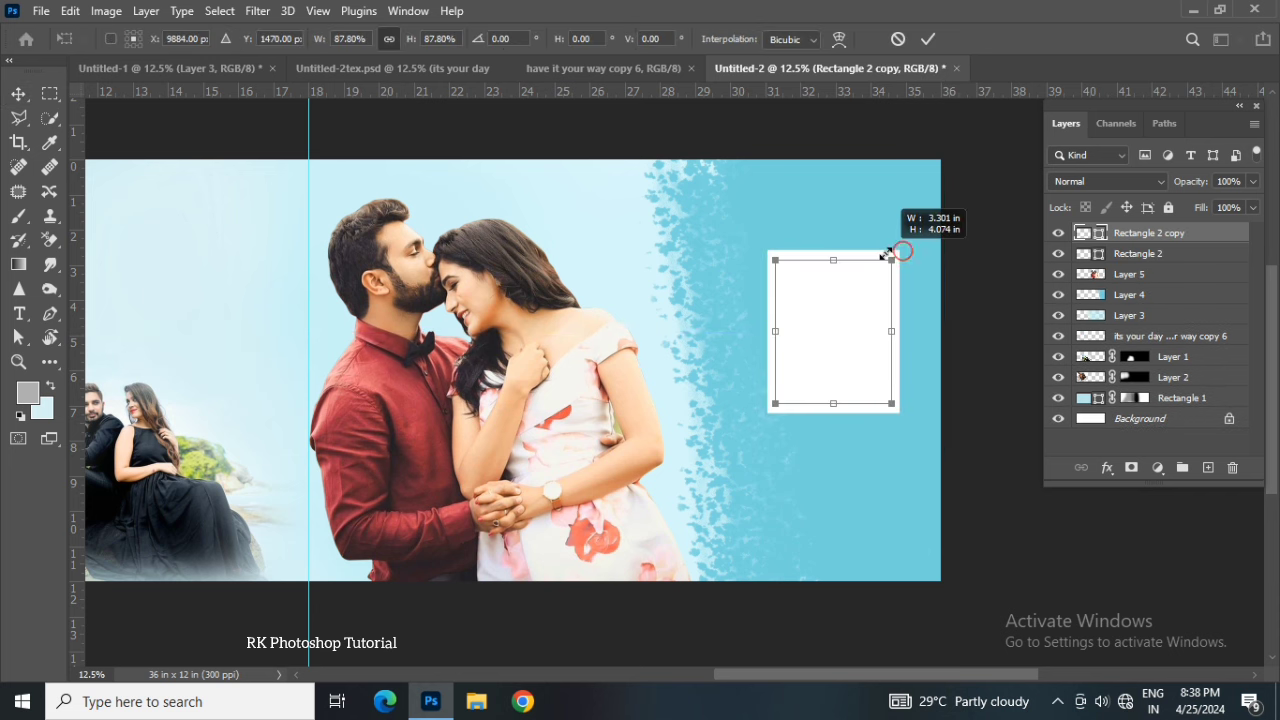
key("Return")
left_click(1135, 253)
key("4")
key("8")
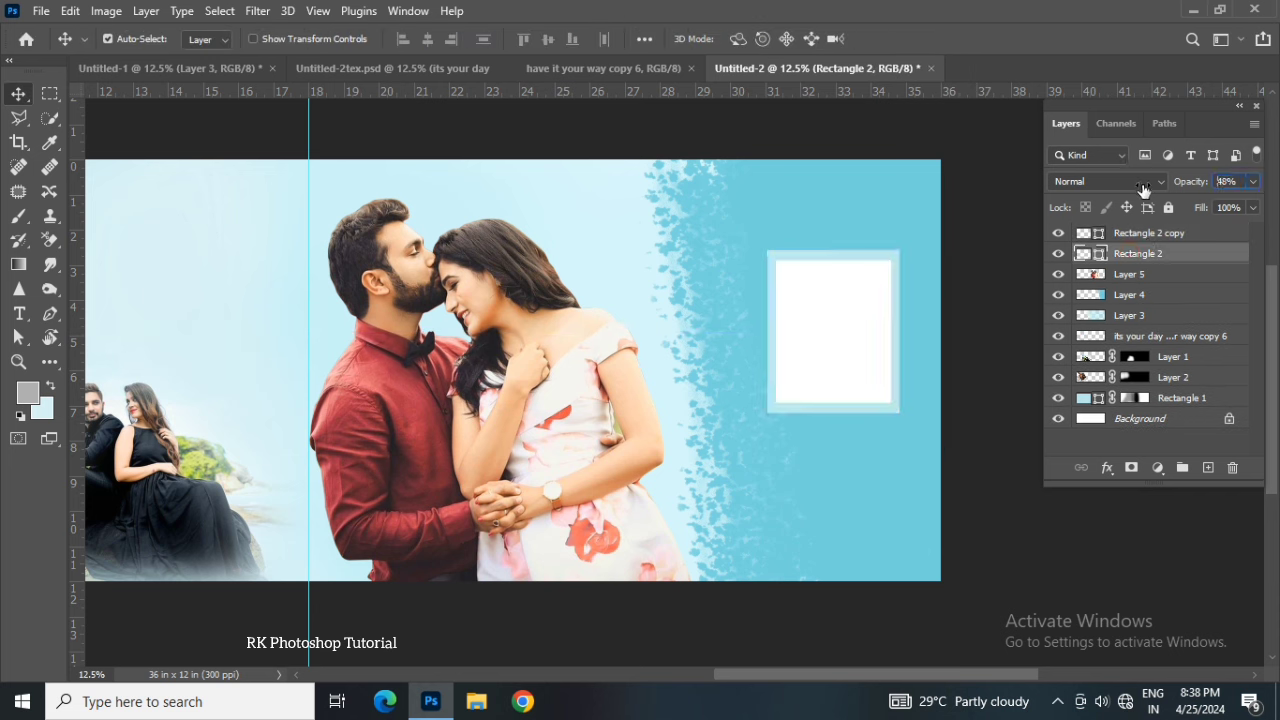
left_click(843, 331)
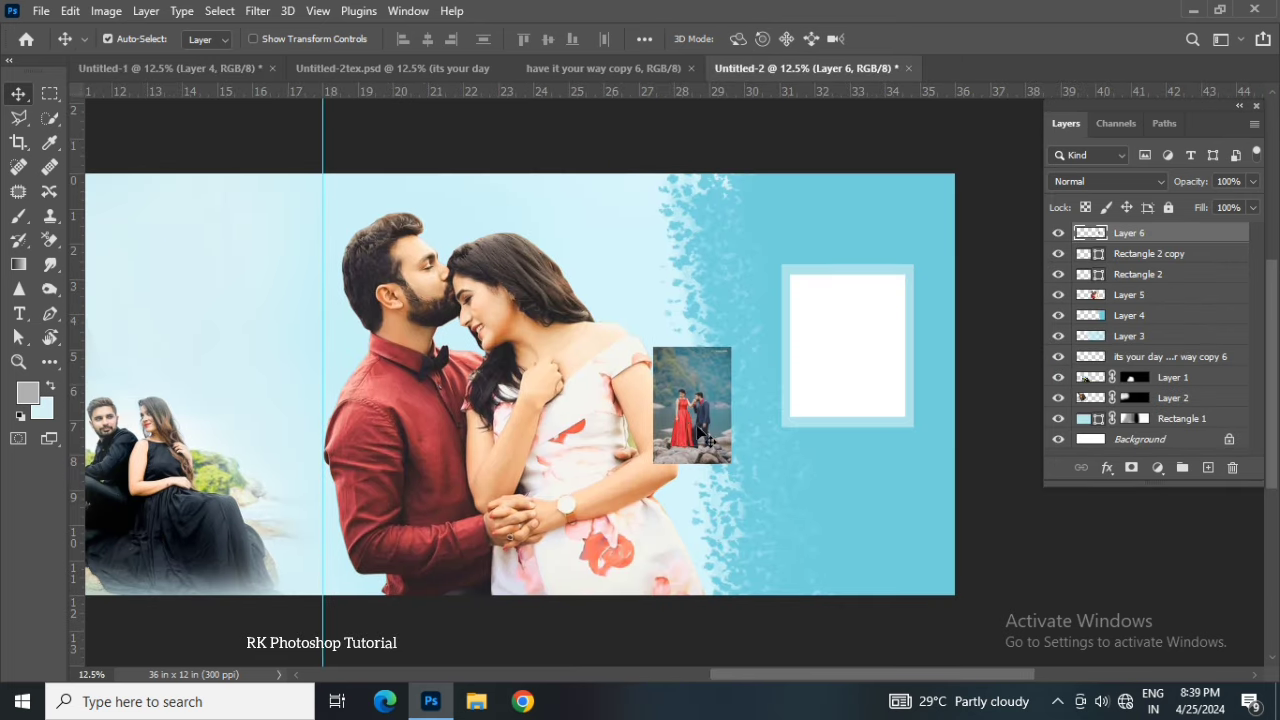
Step: Clip the red-dress couple photo to the inner white rectangle and enlarge it to fill the frame
left_click_drag(694, 410, 847, 330)
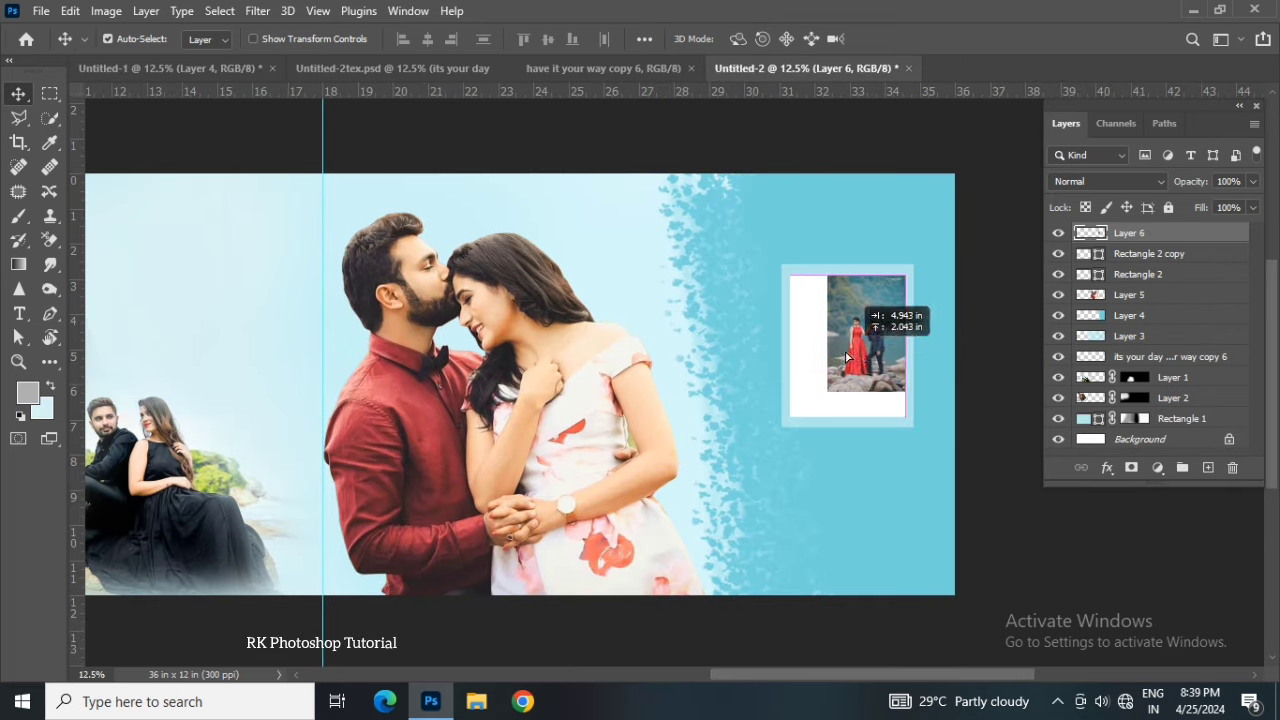
right_click(1140, 233)
left_click(1066, 386)
key("ctrl+t")
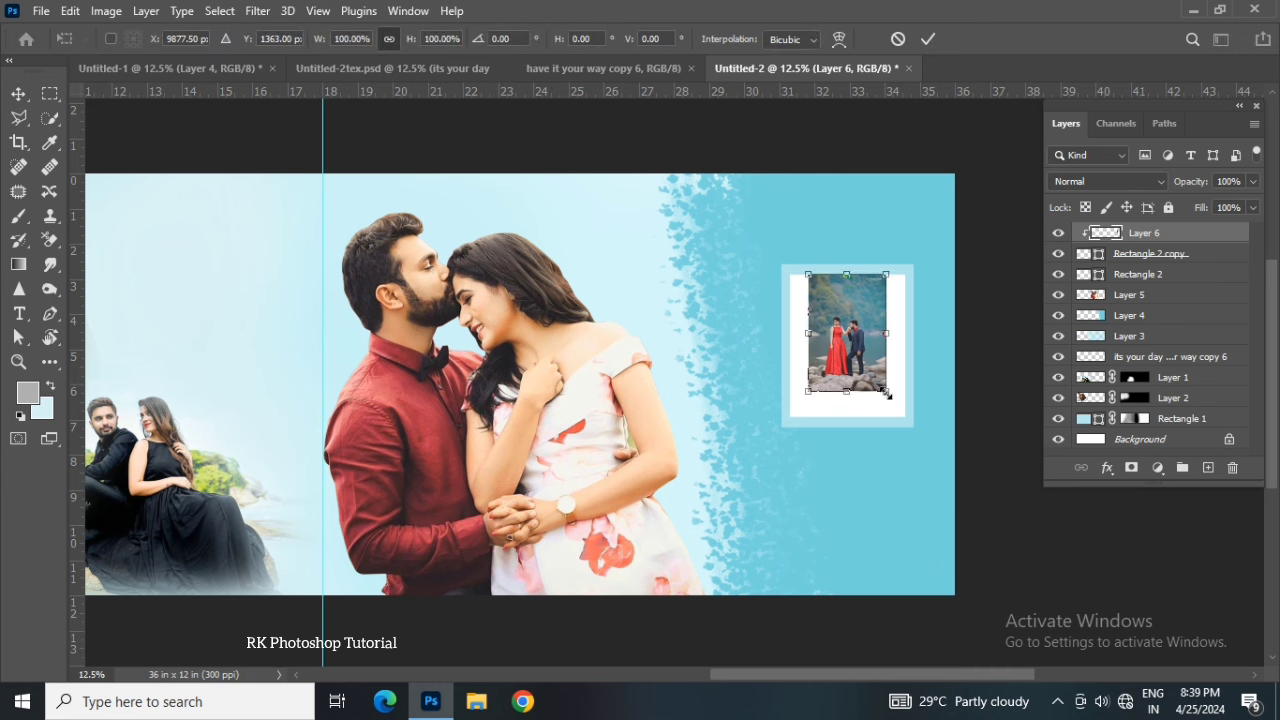
left_click_drag(885, 391, 952, 425)
key("Return")
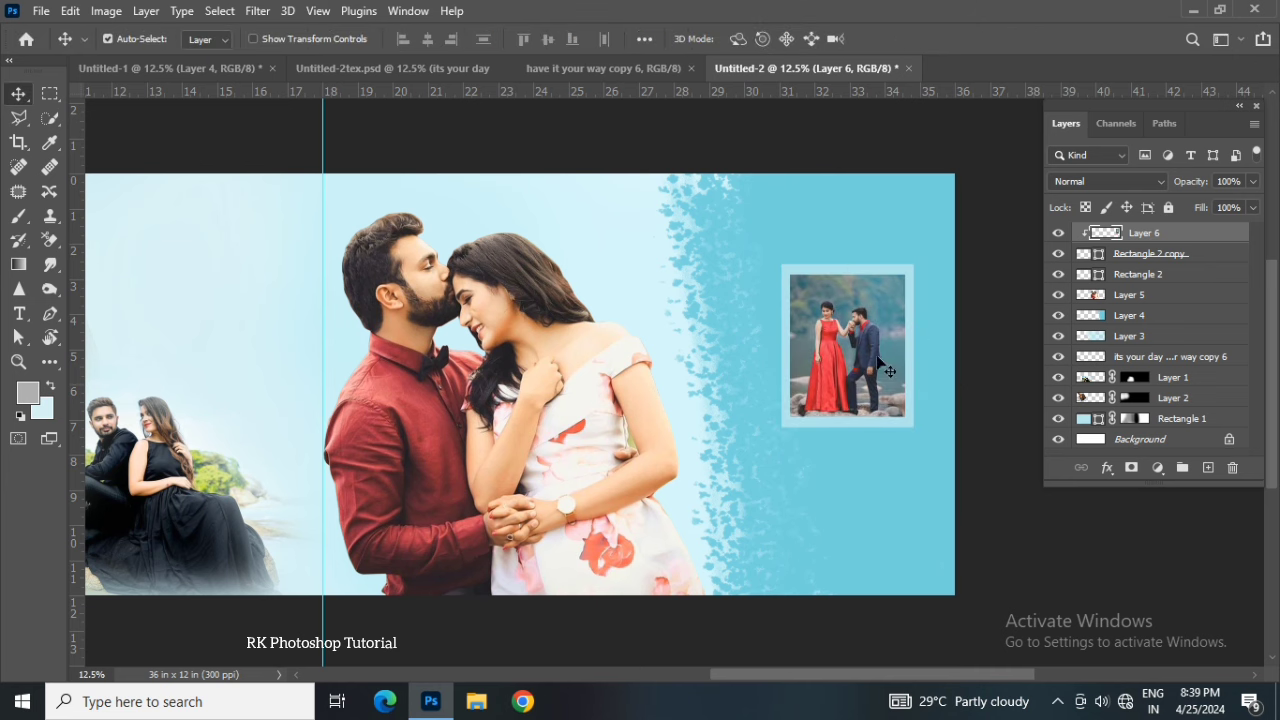
Step: Add a Stroke layer style to the inner rectangle
left_click(1155, 257)
double_click(1195, 253)
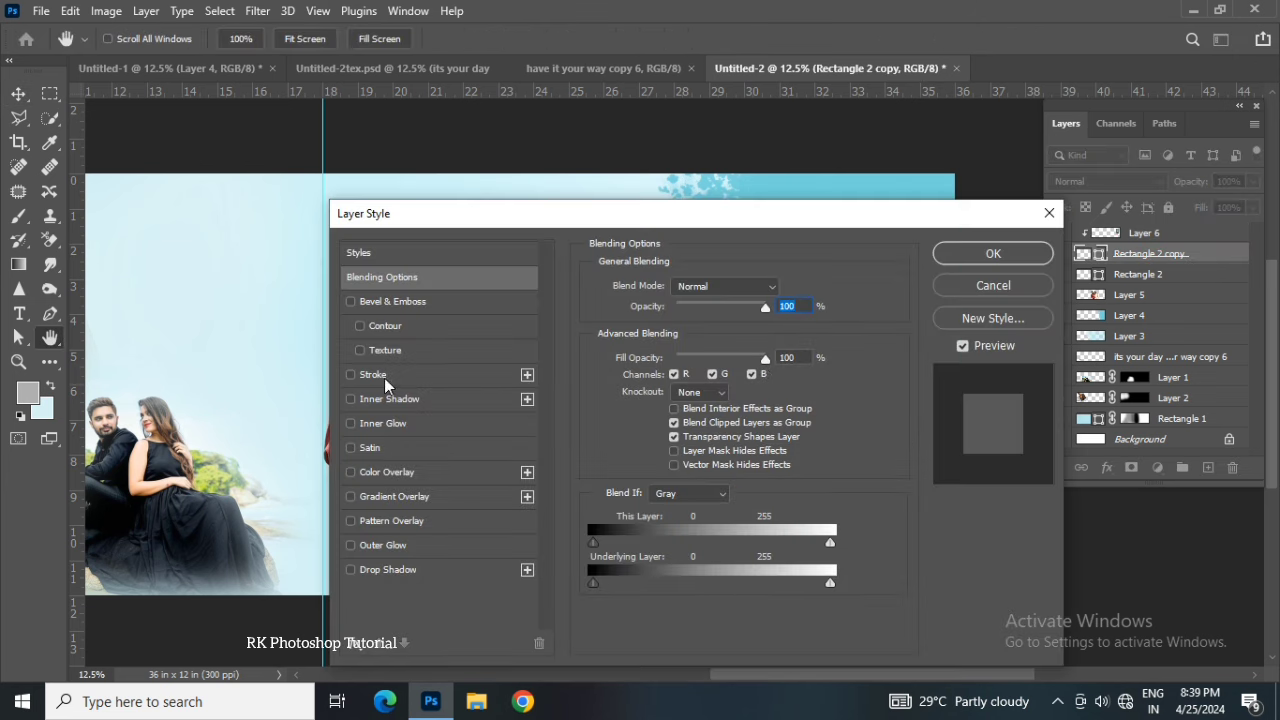
left_click(354, 371)
left_click(991, 251)
Step: Enlarge the photo and frame layers together to about 110%
left_click_drag(1140, 233, 1112, 283)
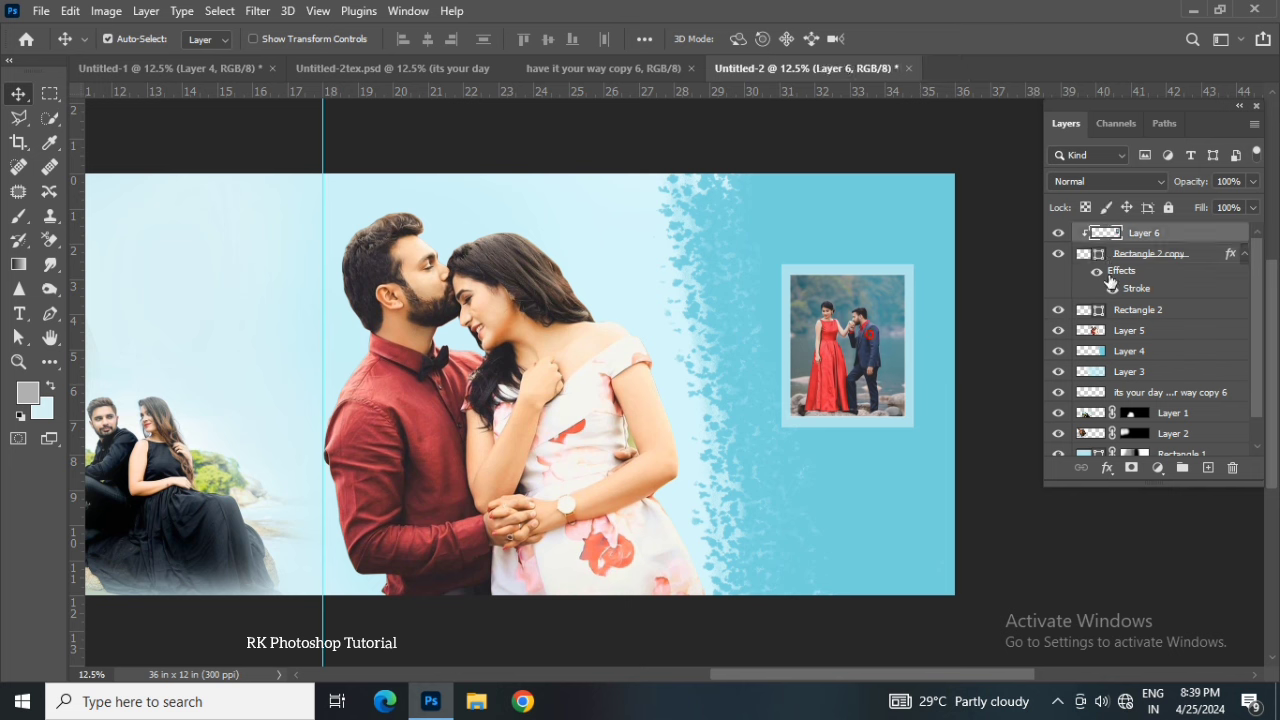
left_click_drag(1173, 317, 1167, 332)
key("ctrl+t")
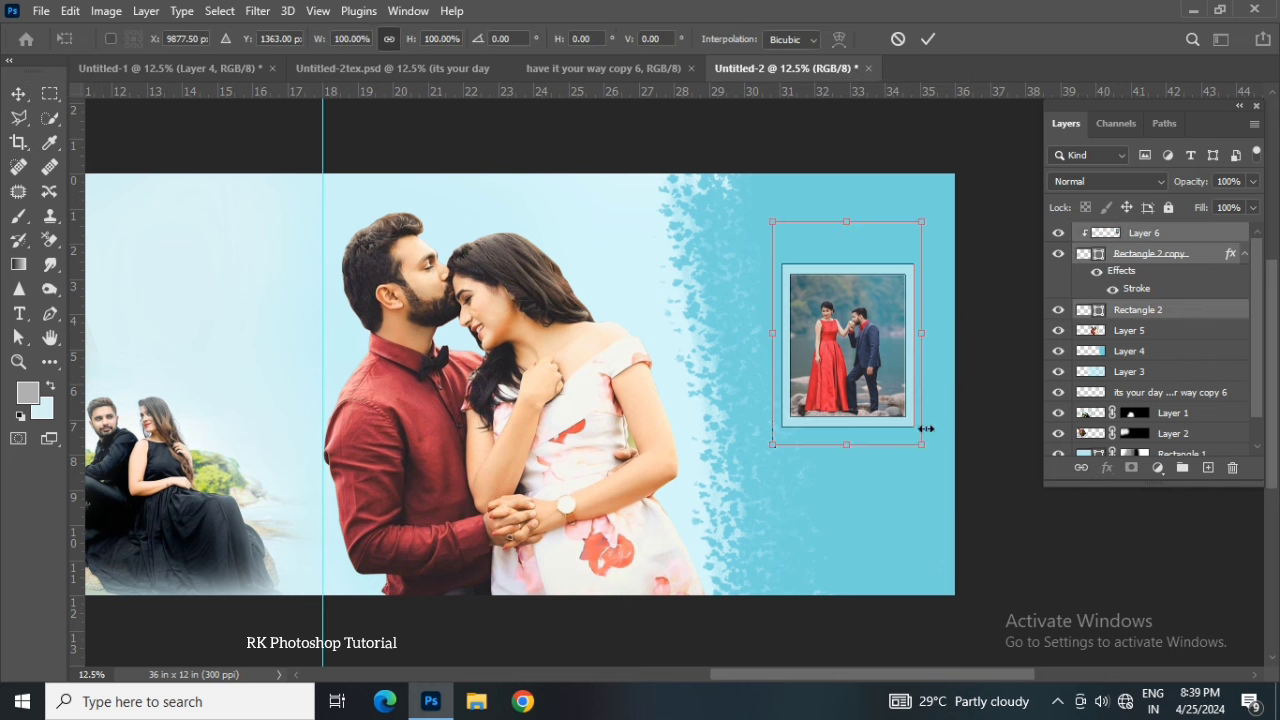
left_click_drag(926, 430, 940, 449)
key("Return")
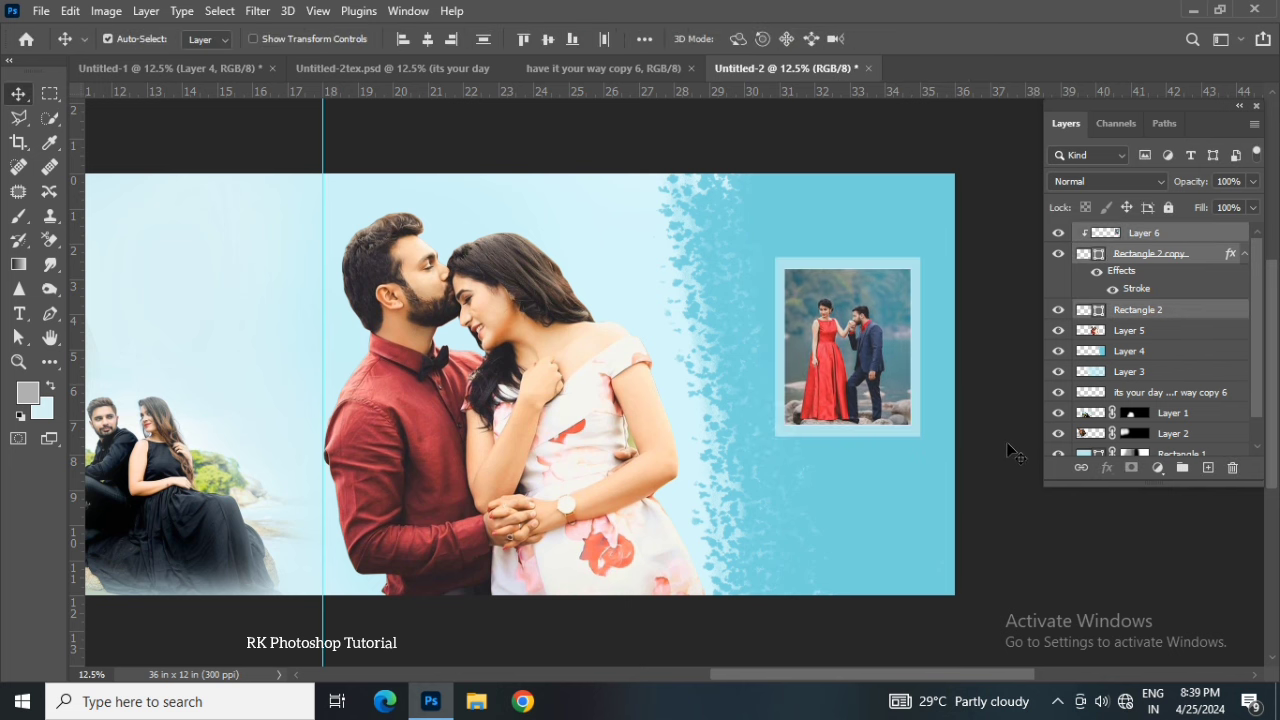
left_click(1170, 240)
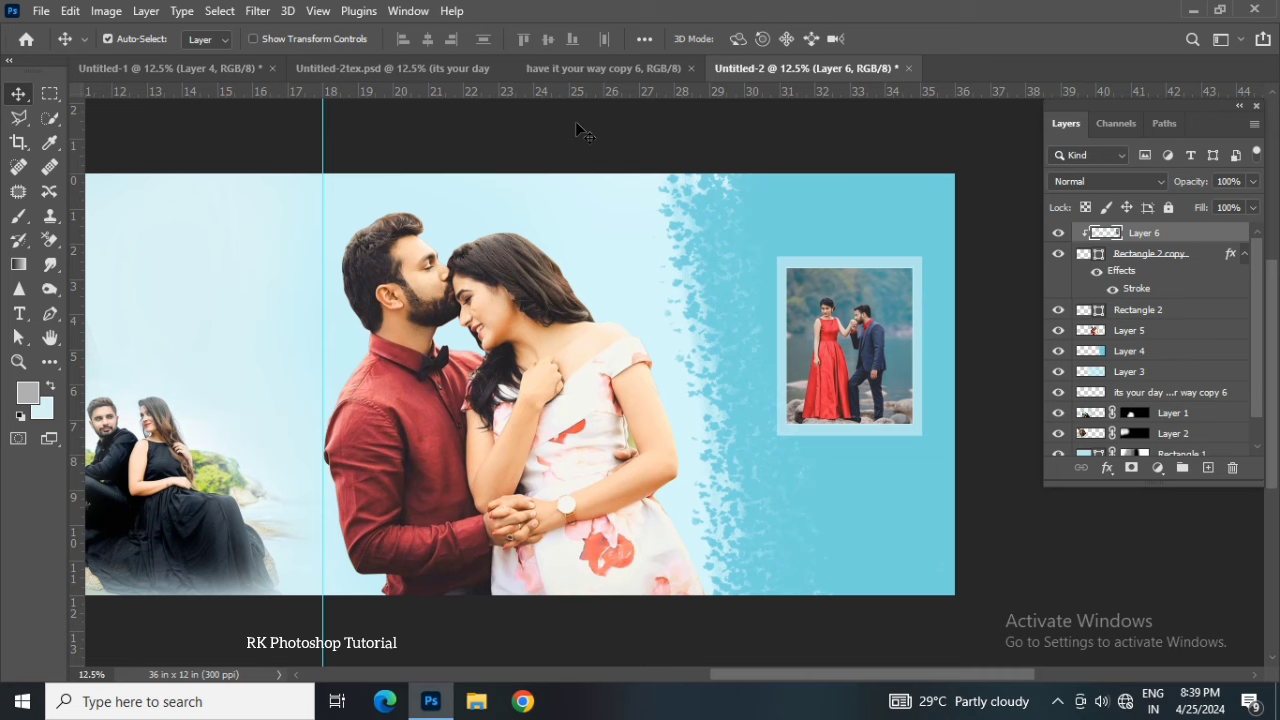
left_click(229, 70)
Step: Bring the 'It takes real luck' paragraph from Untitled-2tex.psd and place it below the framed photo
left_click(409, 68)
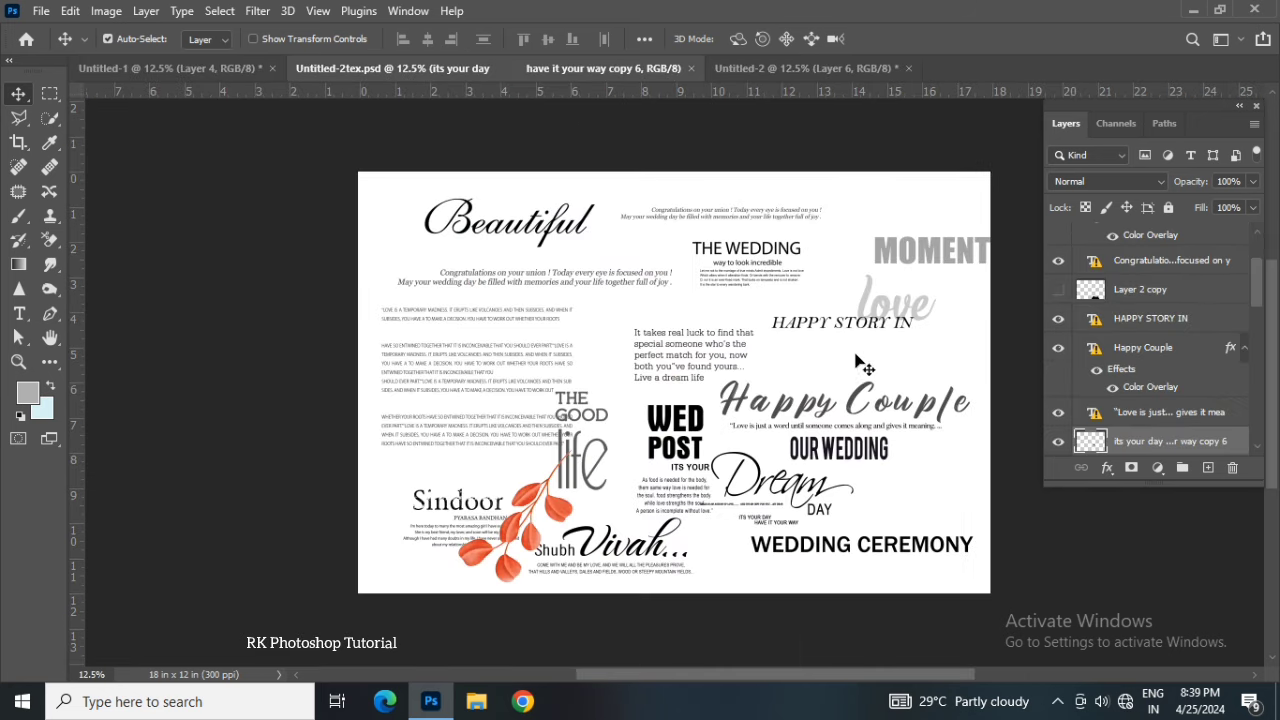
left_click_drag(745, 340, 755, 78)
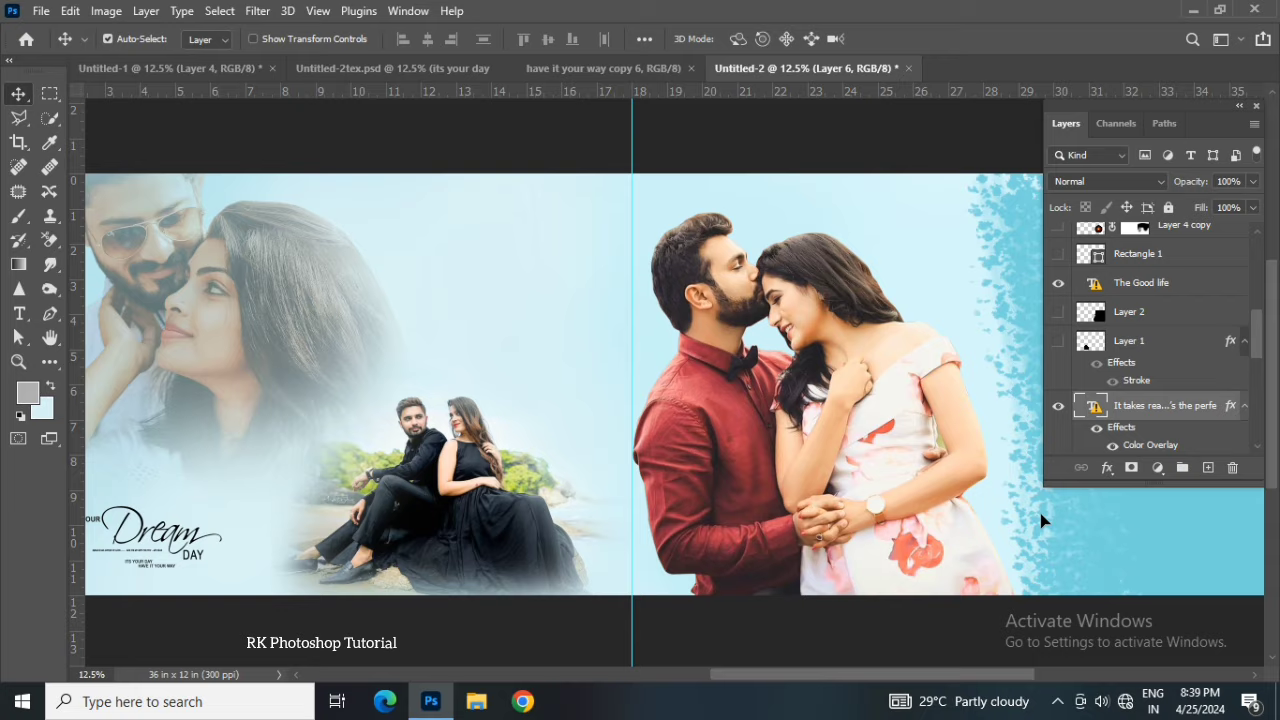
left_click_drag(1040, 520, 725, 525)
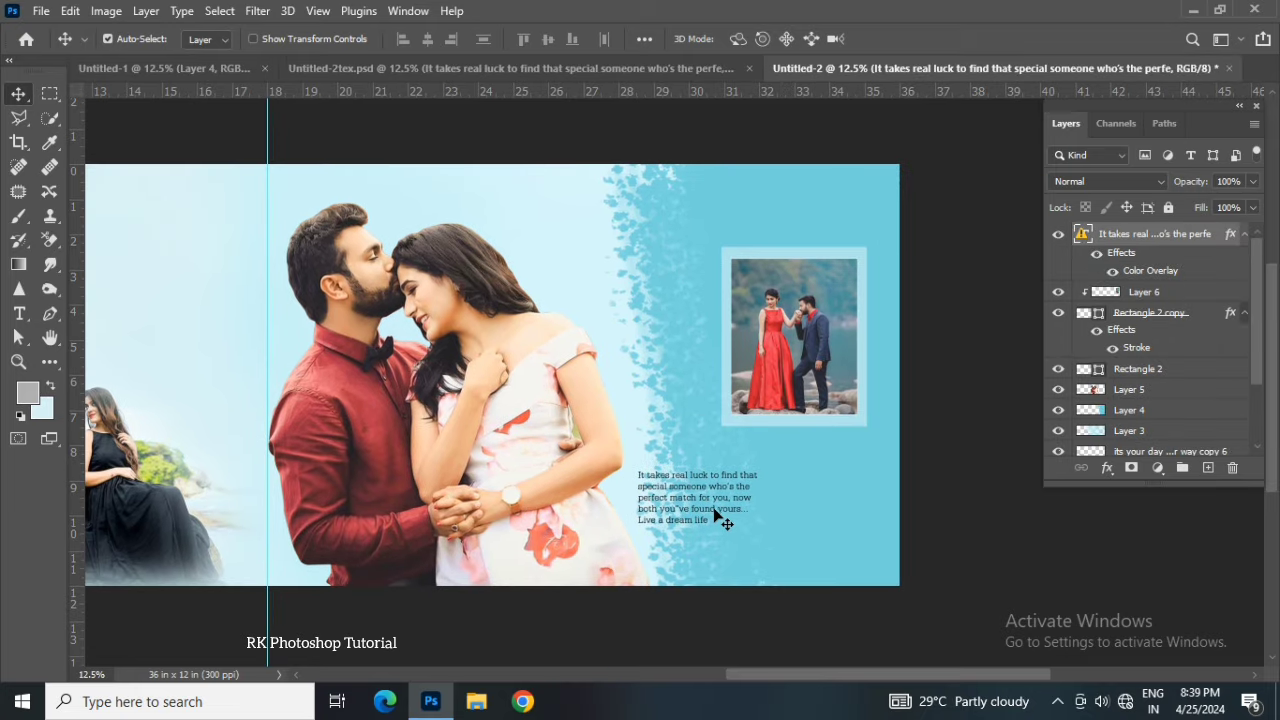
left_click_drag(716, 511, 820, 530)
Step: Bring the Happy Couple title from the text collection into the spread
left_click(425, 72)
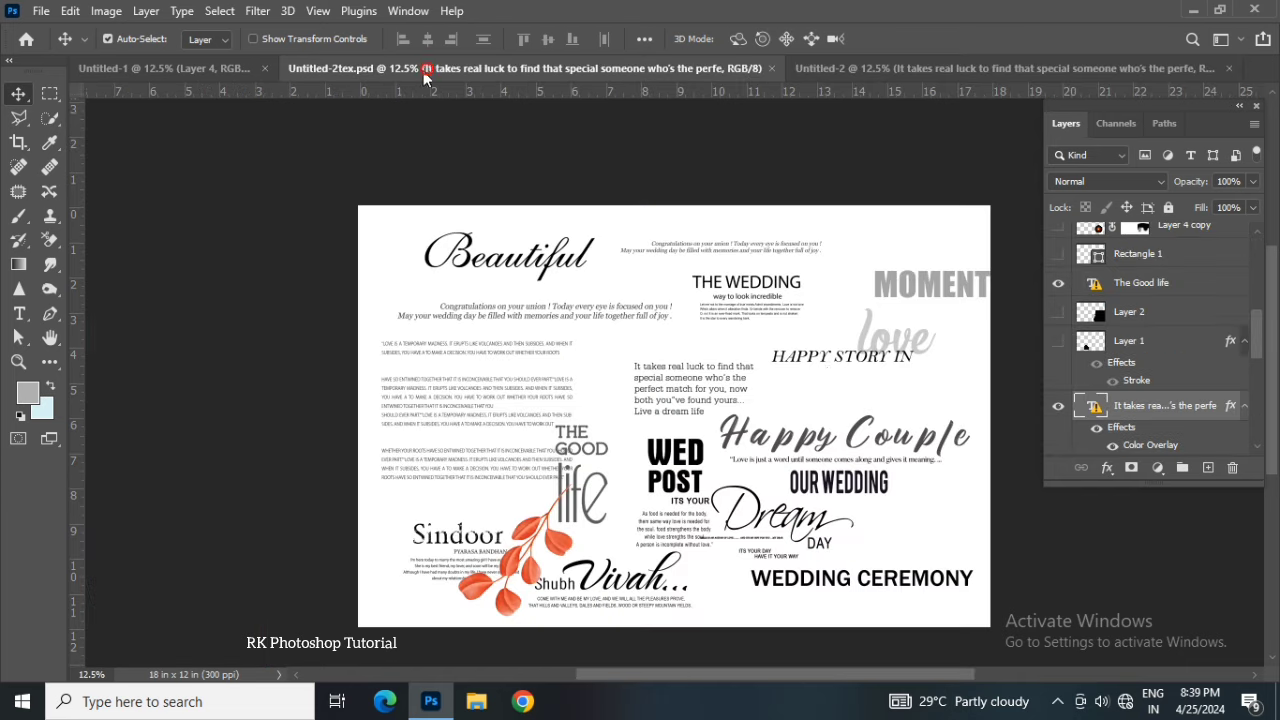
left_click(871, 386)
mouse_move(930, 450)
left_mouse_down()
mouse_move(1040, 508)
mouse_move(1034, 494)
left_mouse_up()
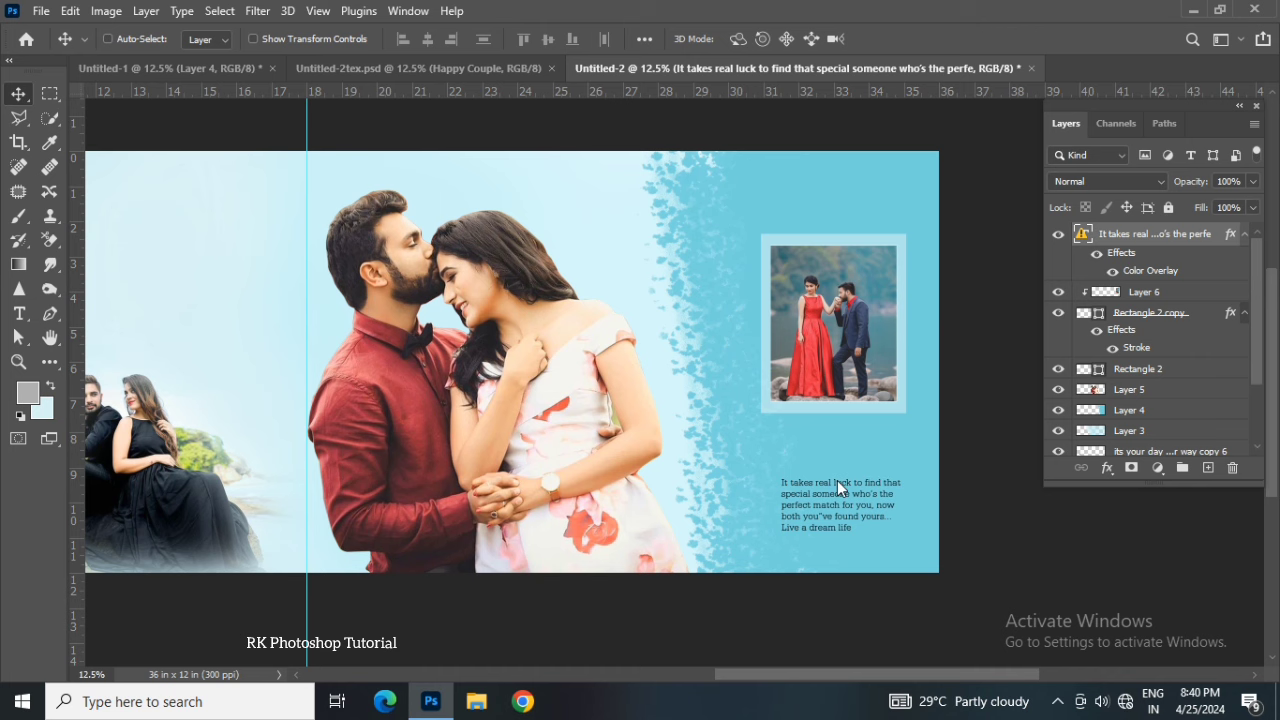
key("ctrl+t")
left_click(820, 343)
left_click(345, 68)
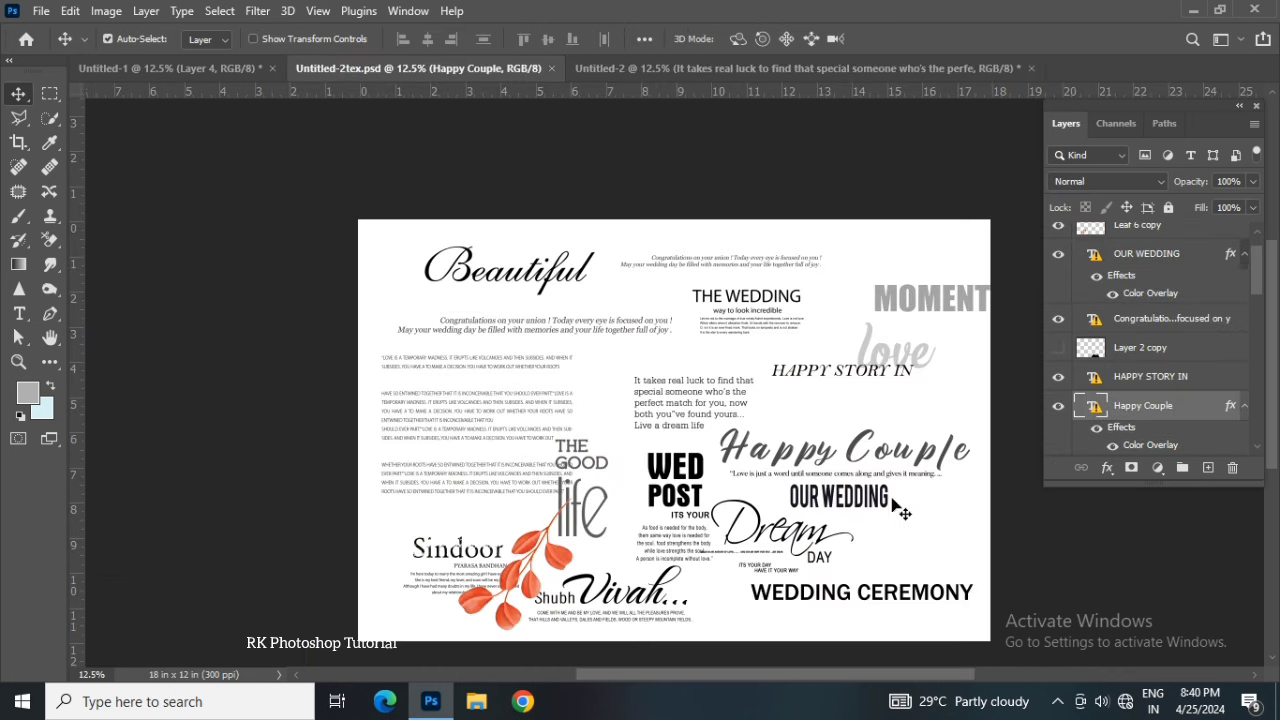
mouse_move(916, 463)
left_mouse_down()
mouse_move(941, 465)
mouse_move(660, 452)
mouse_move(958, 437)
left_mouse_up()
Step: Shrink the Happy Couple title to fit the page and nudge it down
key("ctrl+t")
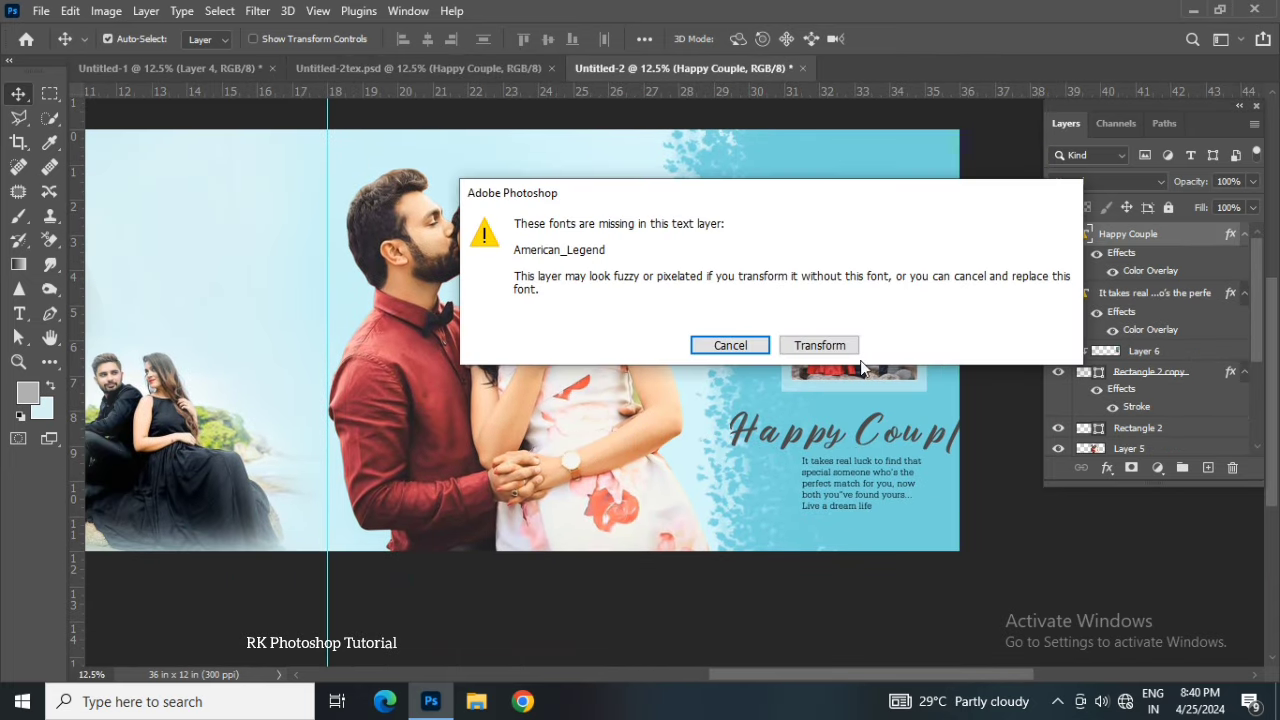
key("Return")
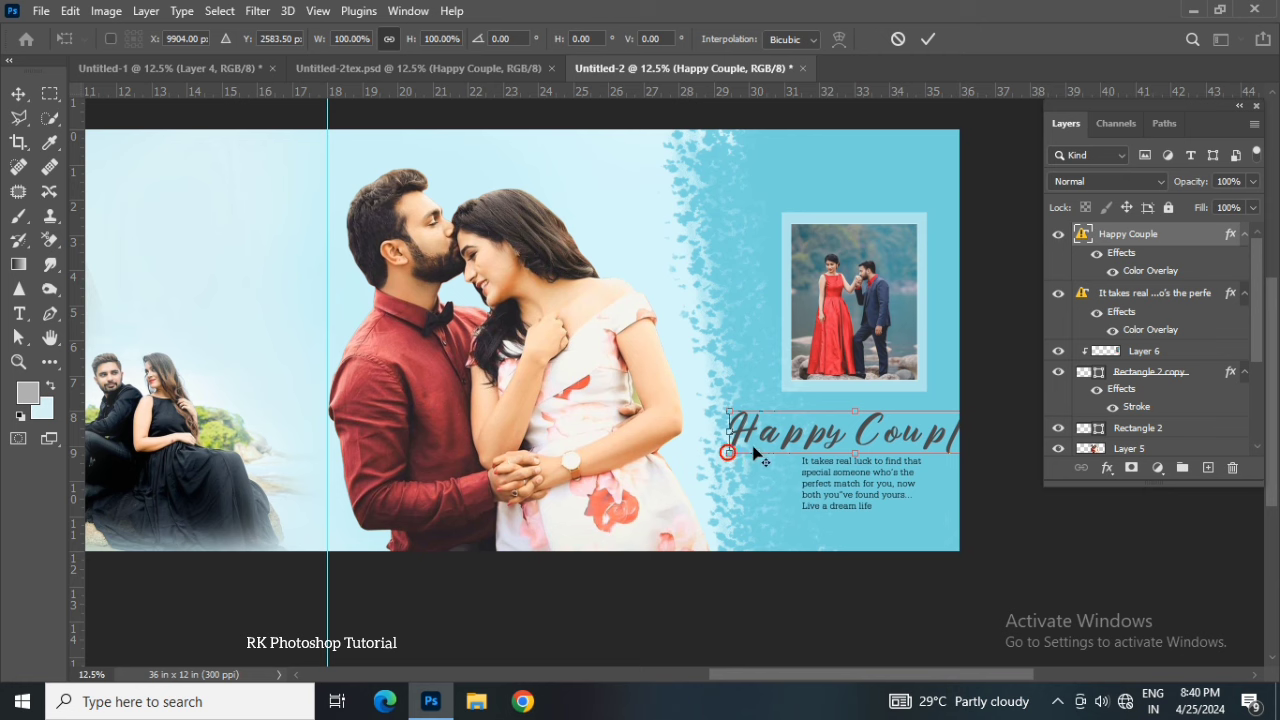
scroll(806, 440, "right", 3)
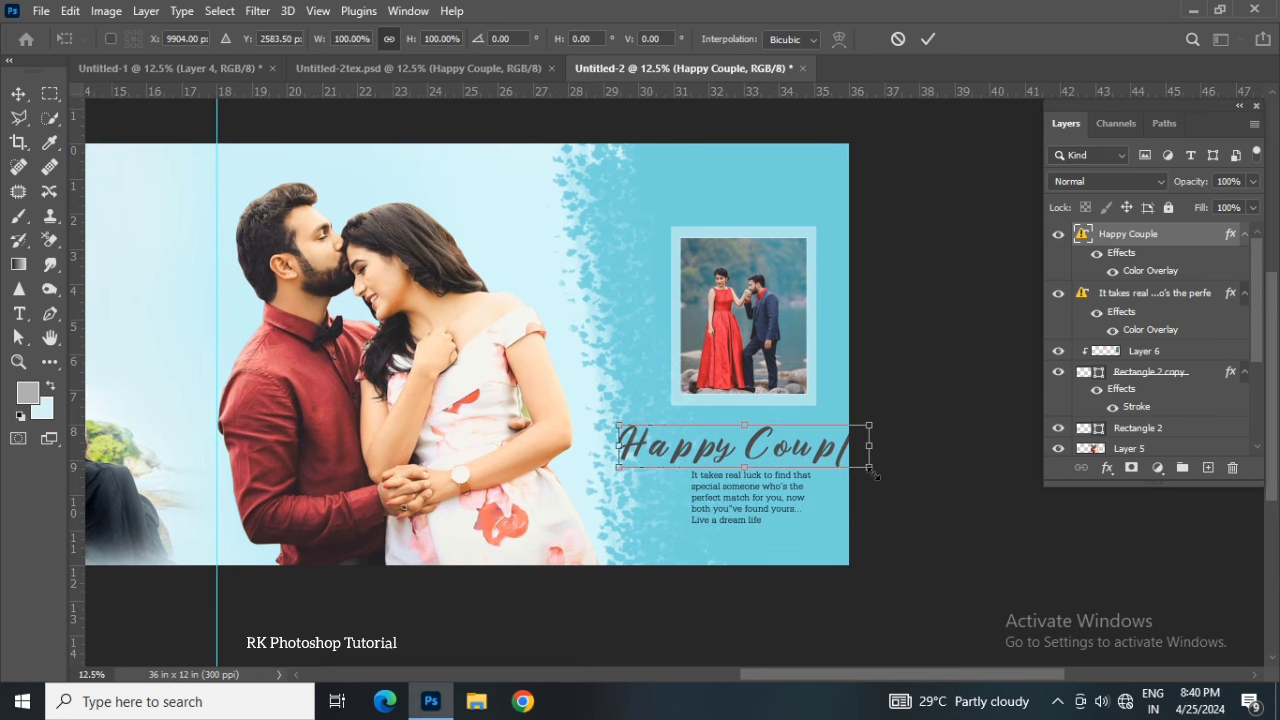
left_click_drag(873, 474, 806, 449)
key("Return")
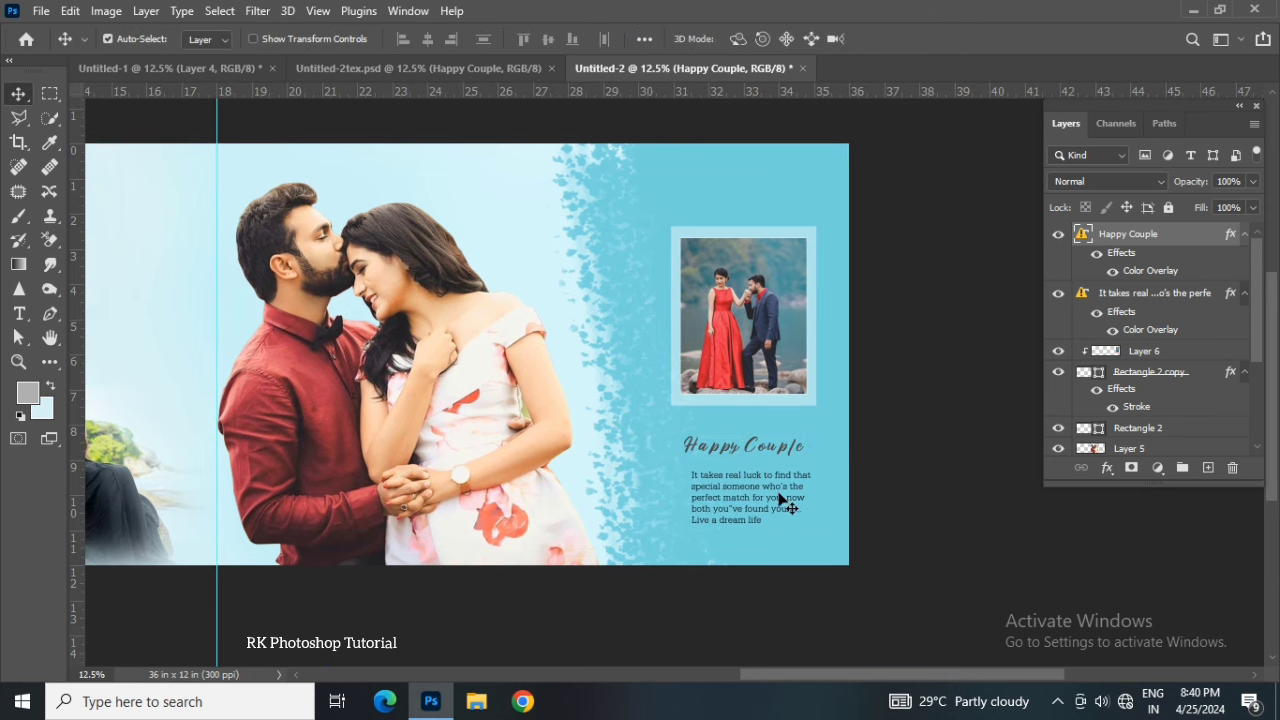
scroll(782, 500, "down", 1)
key("shift+Down")
key("shift+Down")
key("shift+Down")
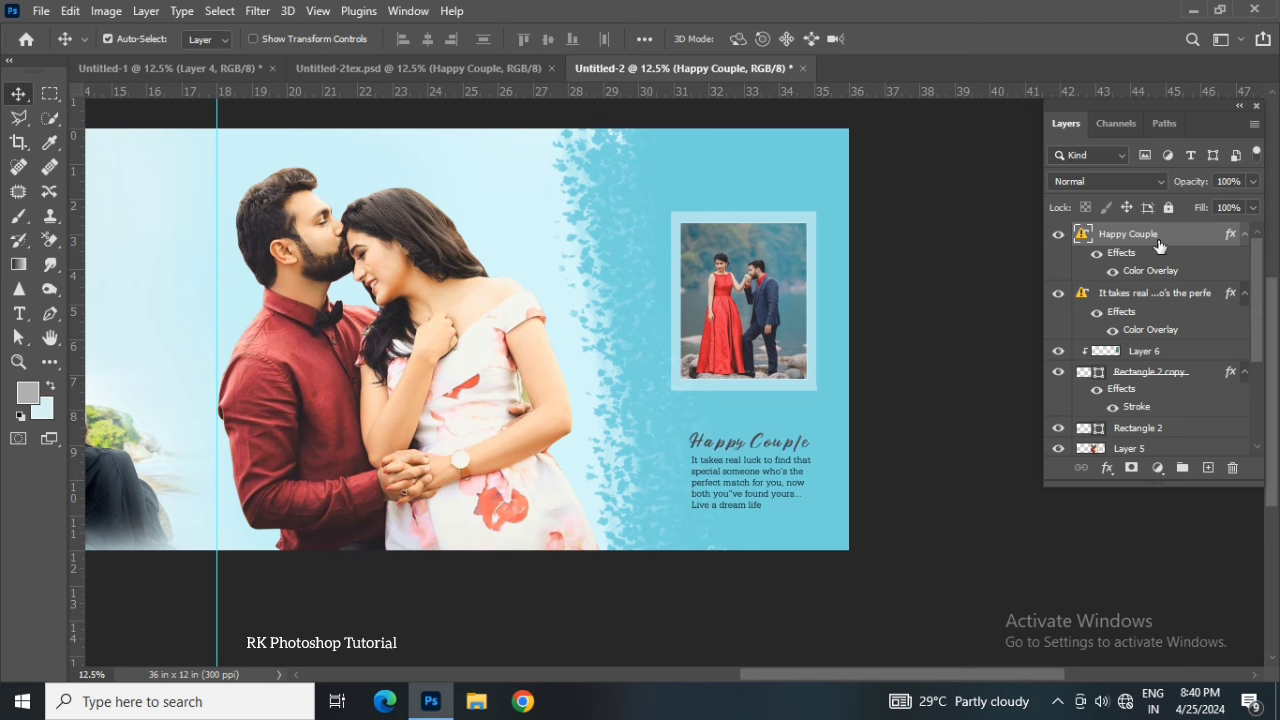
Step: Shrink the paragraph under Happy Couple to about 82% and nudge it up
left_click(1159, 315)
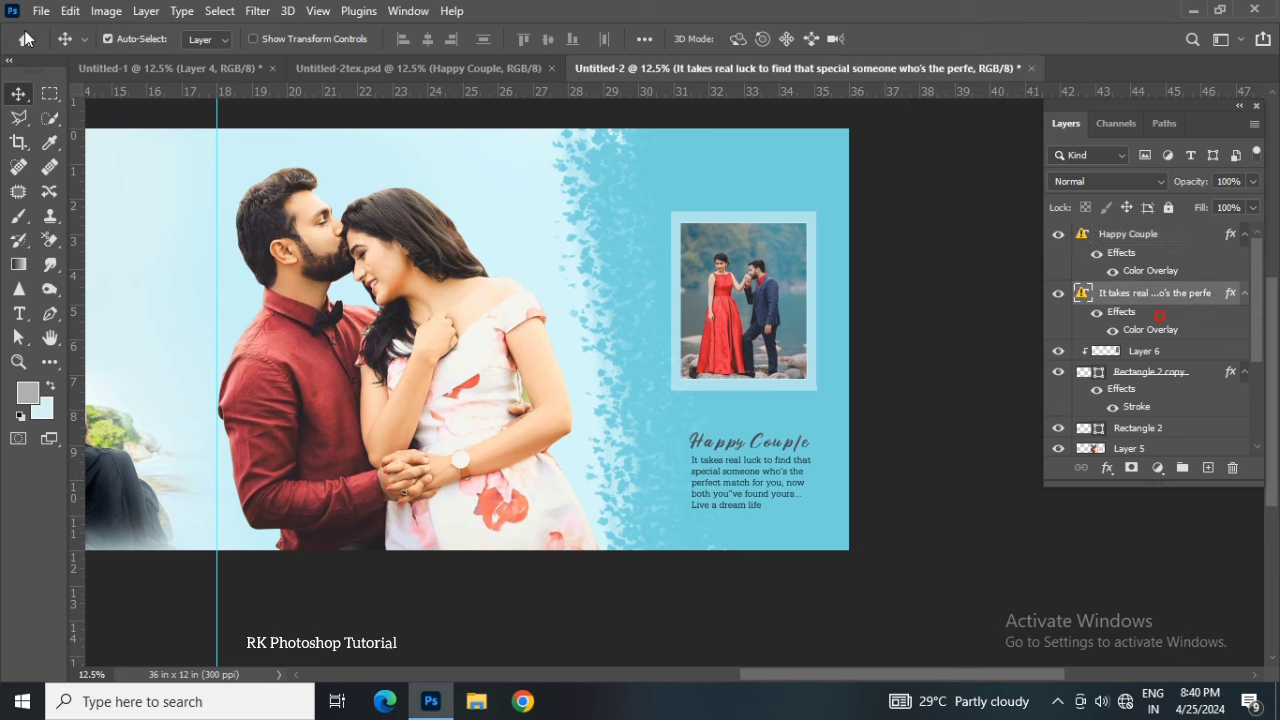
key("ctrl+t")
left_click(820, 343)
left_click_drag(810, 510, 800, 510)
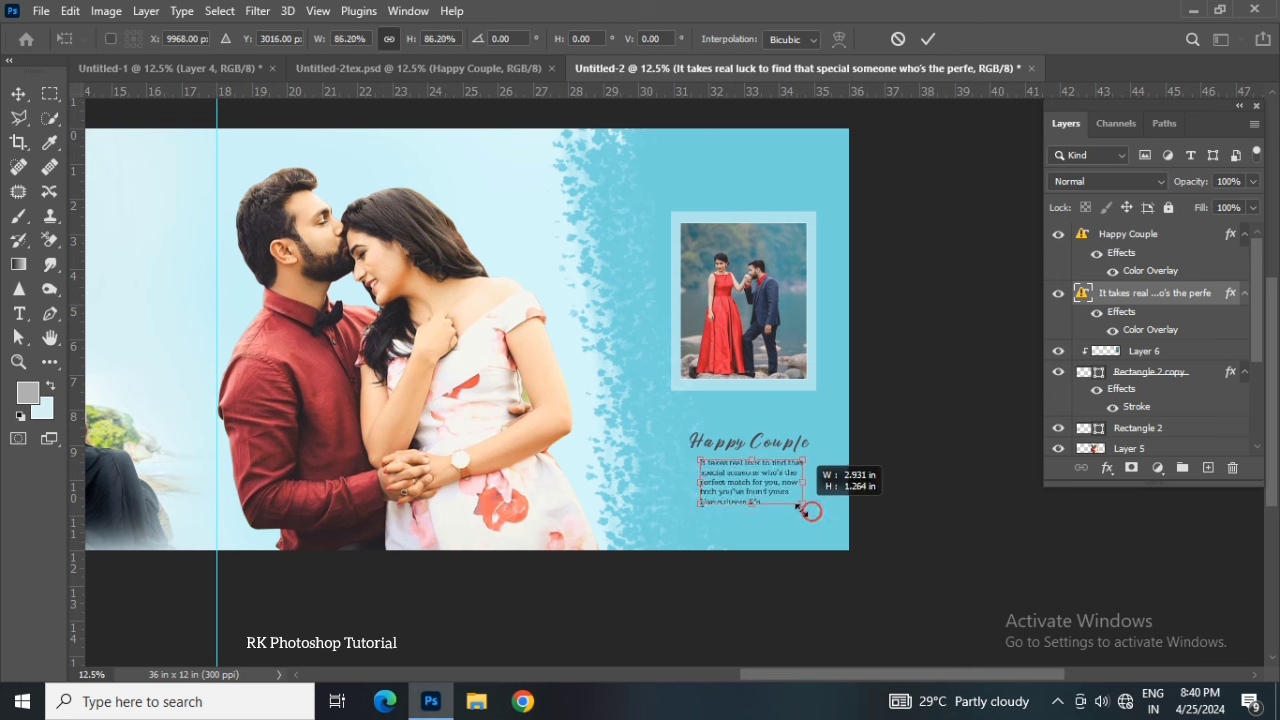
key("Return")
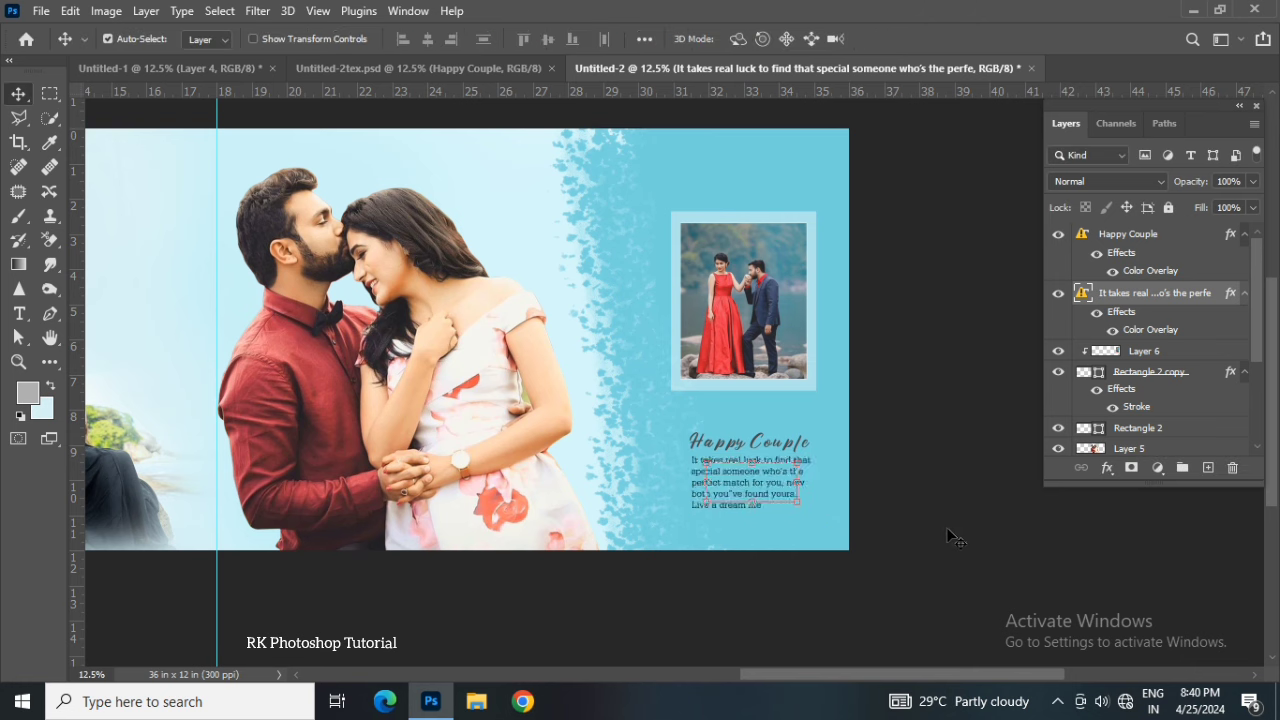
key("shift+Up")
key("shift+Up")
key("shift+Up")
key("shift+Up")
key("shift+Up")
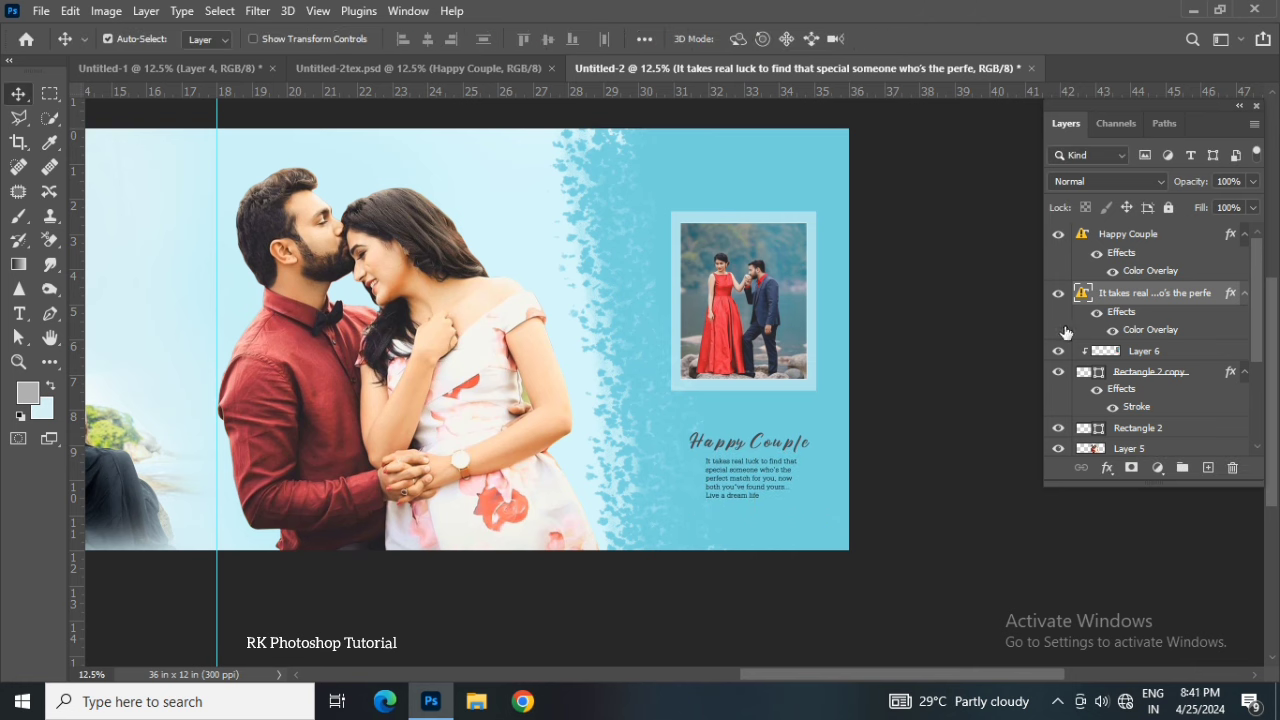
left_click_drag(745, 357, 765, 405)
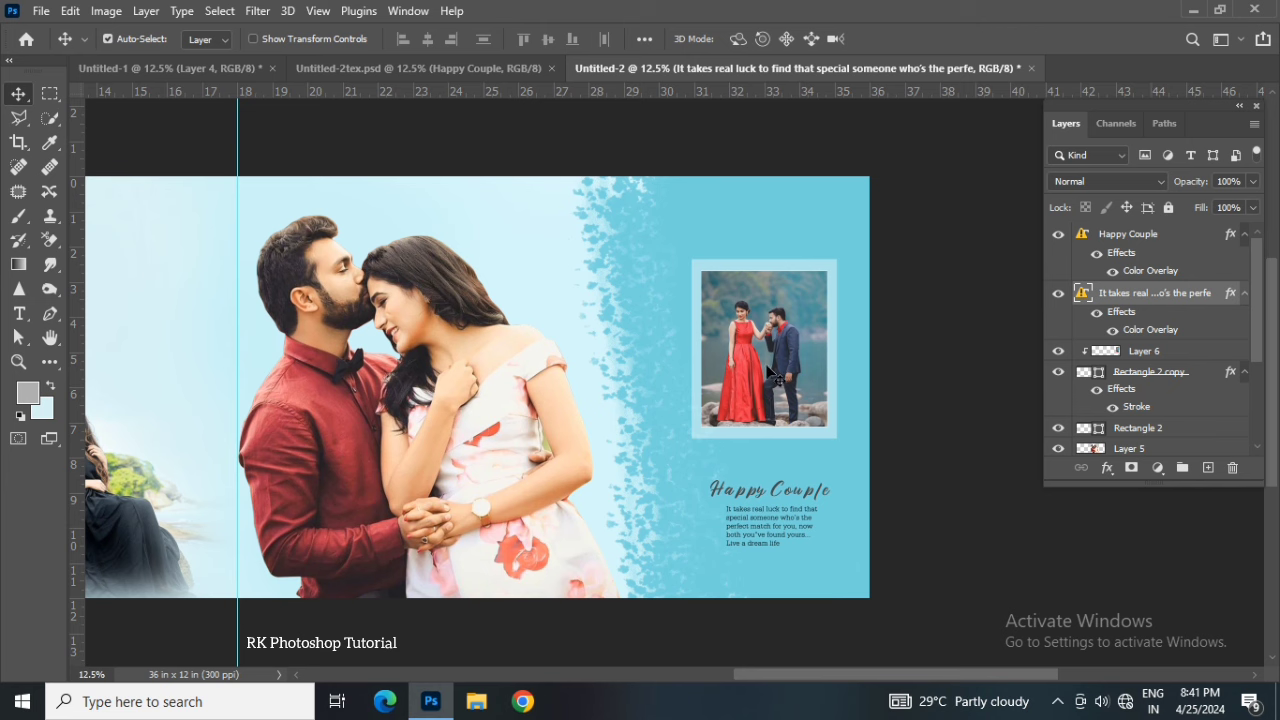
mouse_move(851, 676)
left_mouse_down()
mouse_move(717, 695)
mouse_move(805, 694)
mouse_move(754, 703)
mouse_move(717, 686)
left_mouse_up()
Step: Copy the OUR WEDDING text into the spread's upper left page and enlarge it
left_click(1182, 242)
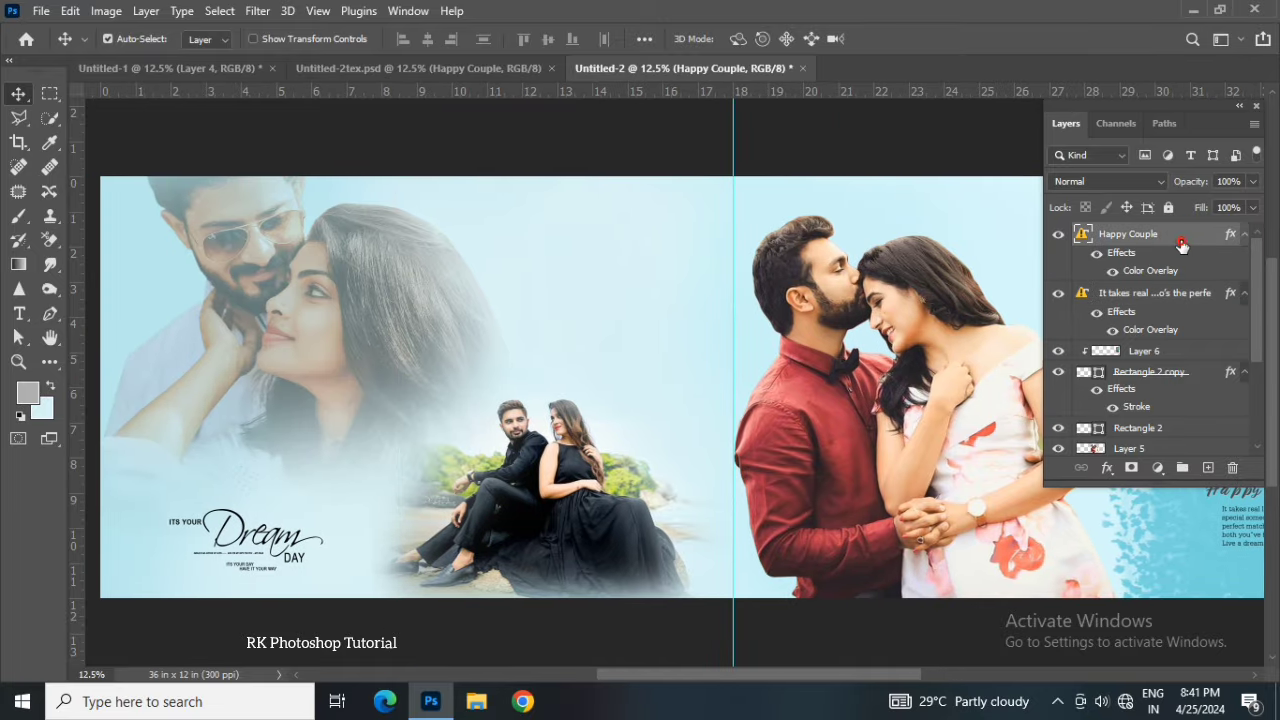
left_click(400, 68)
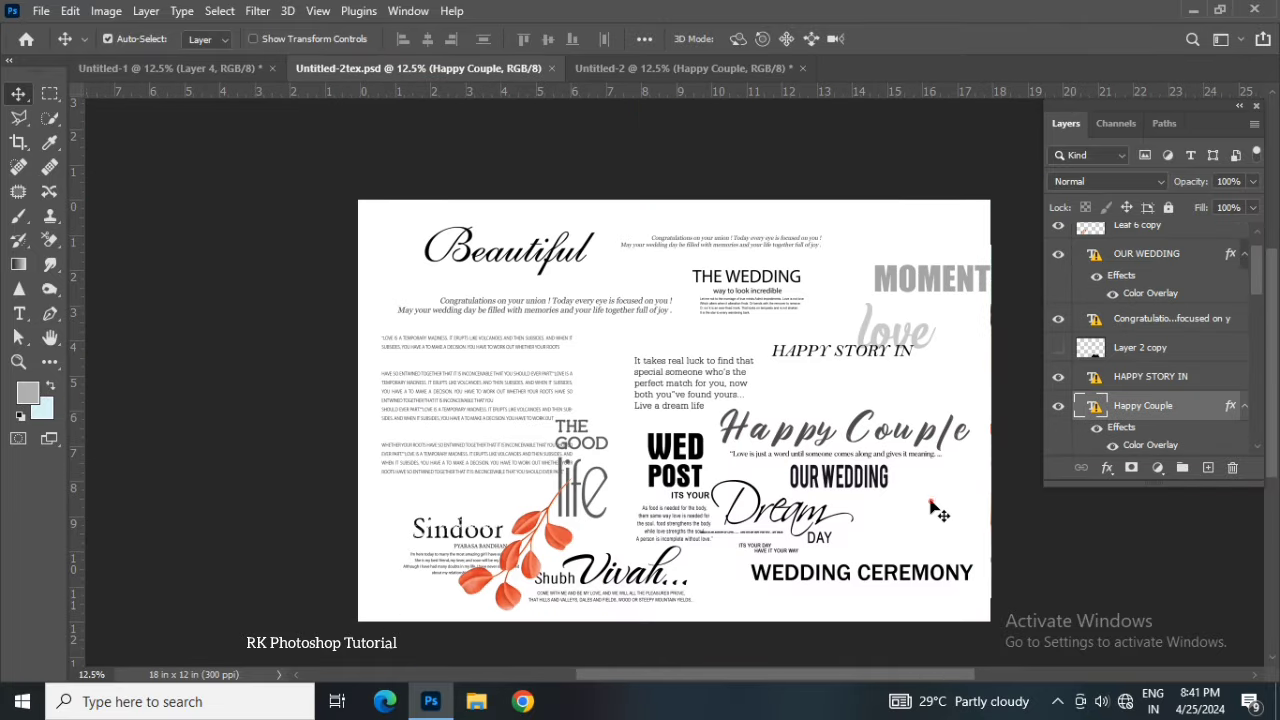
left_click_drag(884, 490, 605, 297)
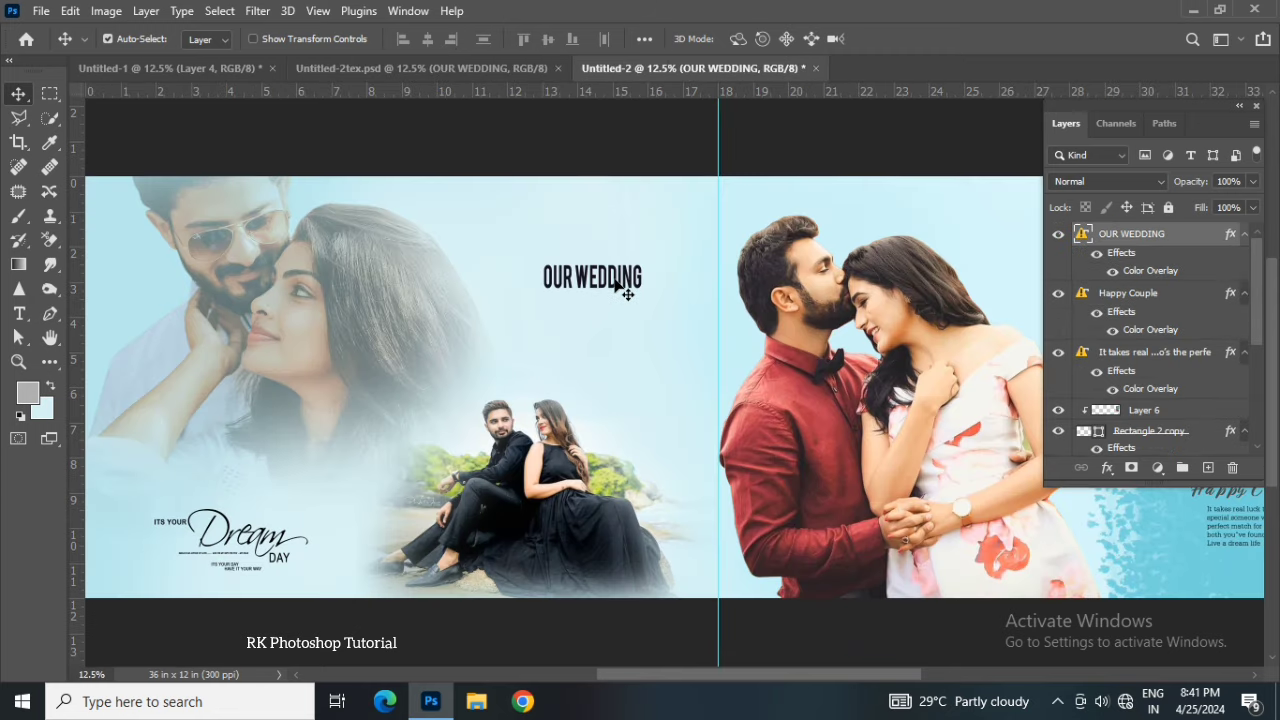
key("ctrl+t")
left_click(815, 343)
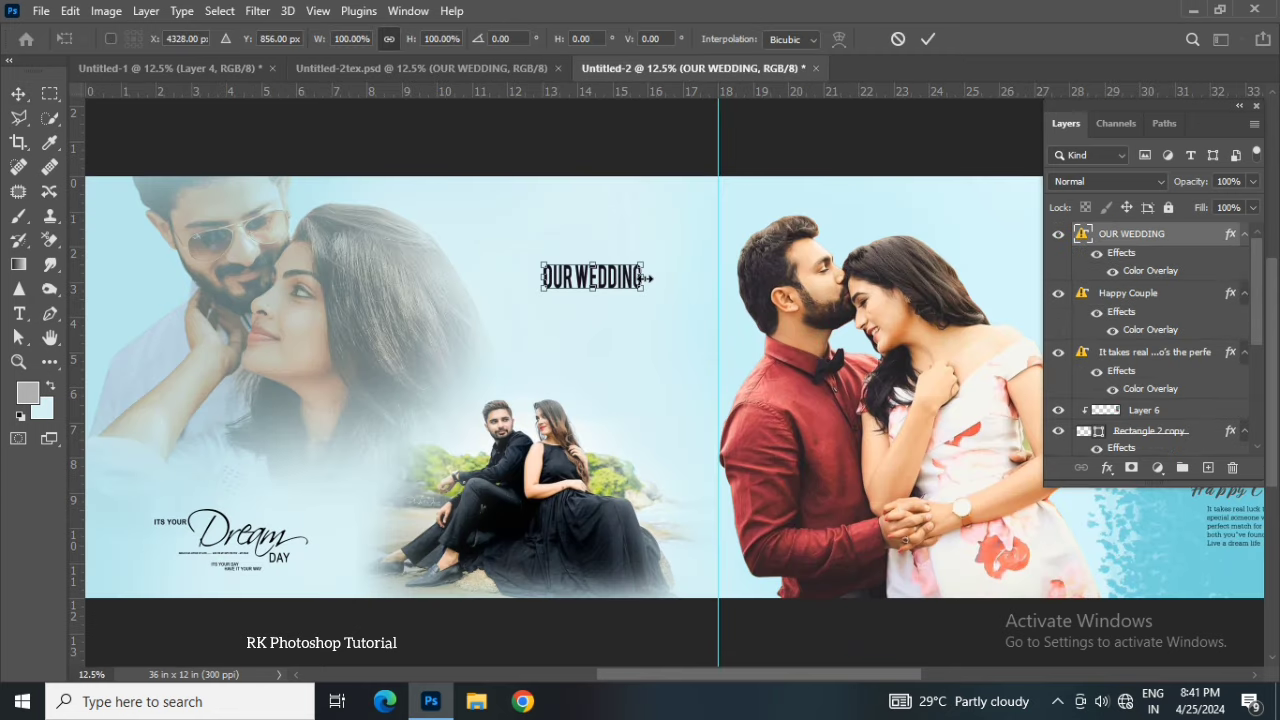
mouse_move(648, 279)
left_mouse_down()
mouse_move(690, 294)
mouse_move(680, 276)
left_mouse_up()
key("Return")
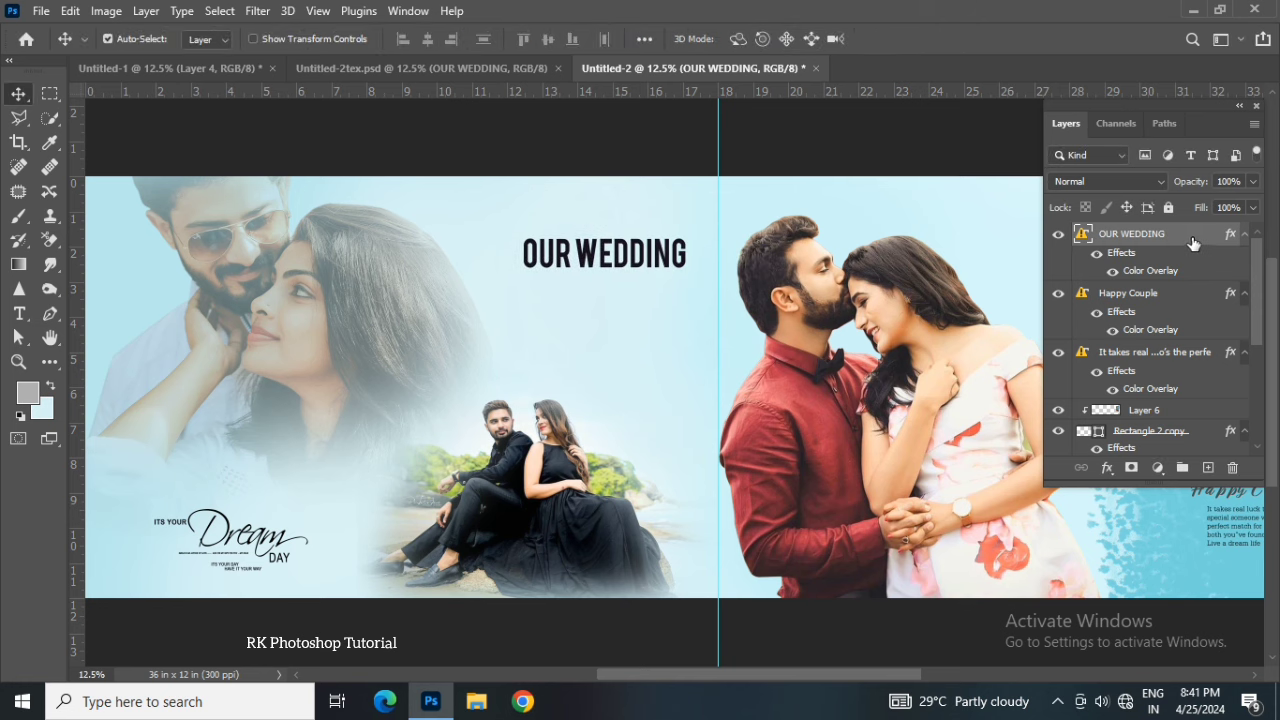
Step: Give OUR WEDDING a light blue Color Overlay layer style
double_click(1203, 243)
left_click_drag(420, 209, 762, 190)
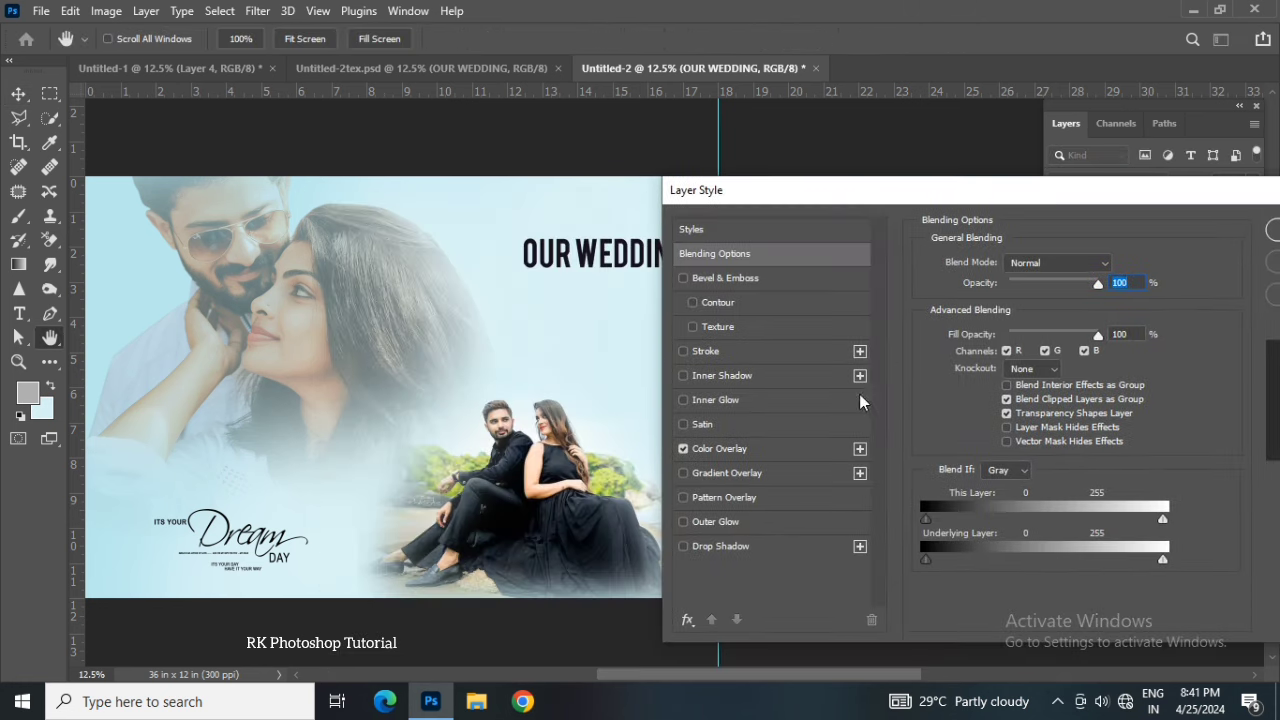
left_click(719, 448)
left_click(1115, 265)
left_click(613, 318)
left_click(560, 297)
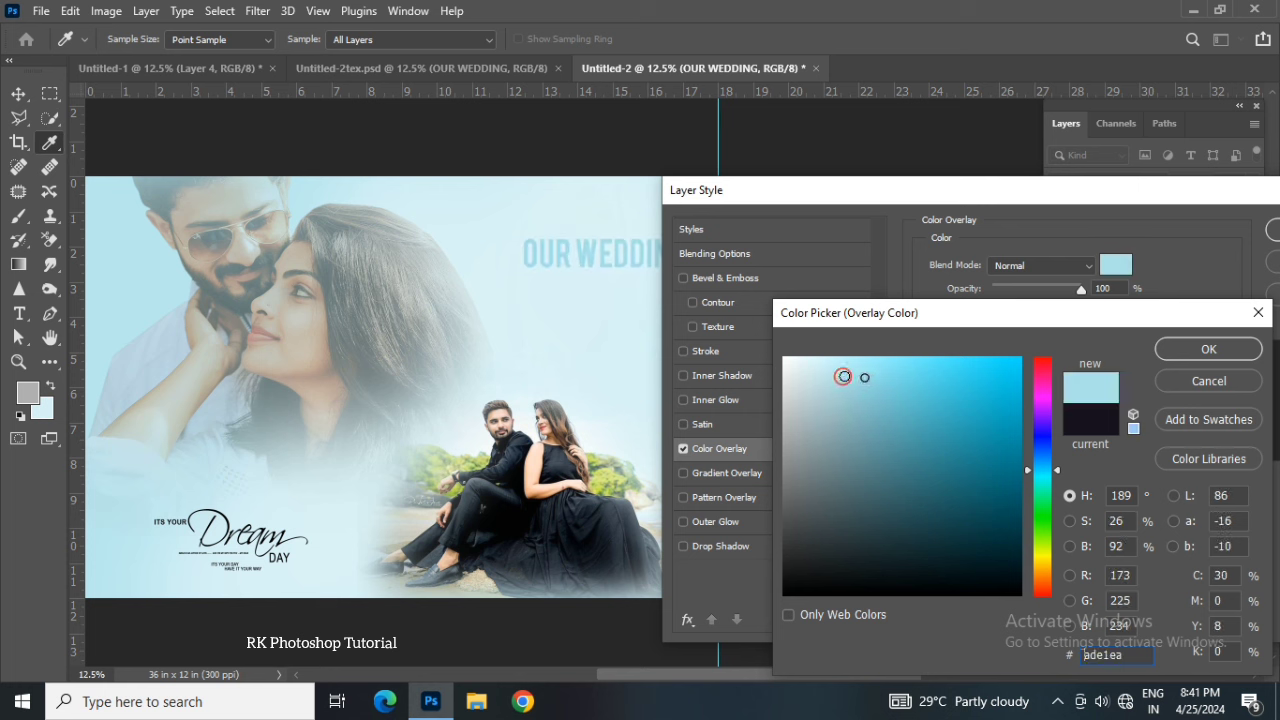
left_click(864, 377)
left_click(1205, 349)
left_click_drag(1056, 190, 874, 363)
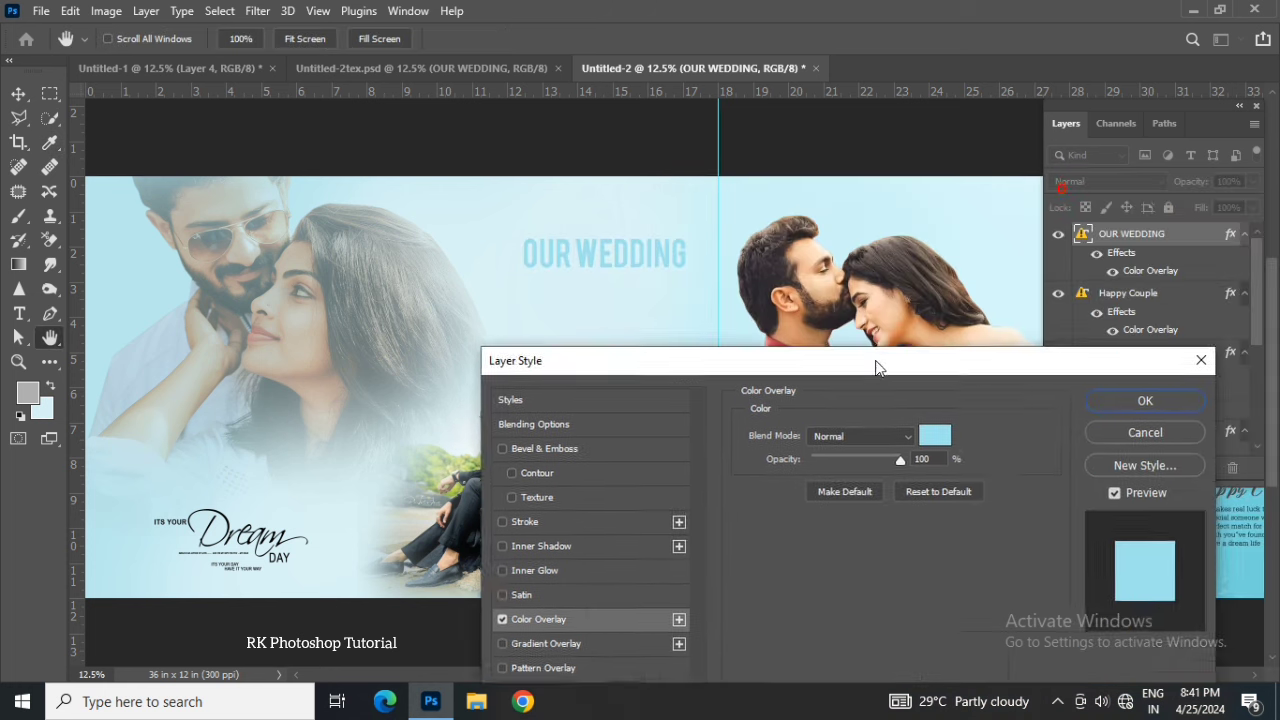
left_click(1080, 404)
left_click(432, 70)
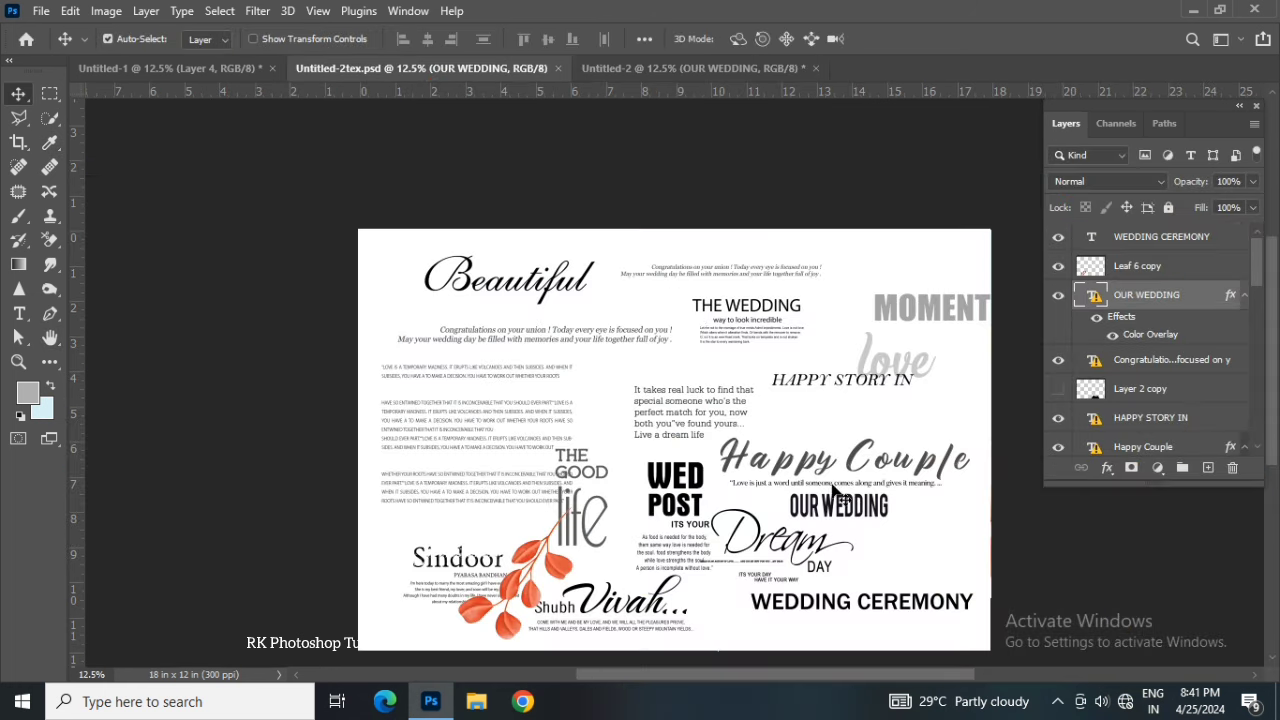
Step: Bring in the 'Love is just a word' quote and shrink it under OUR WEDDING
left_click_drag(836, 490, 648, 95)
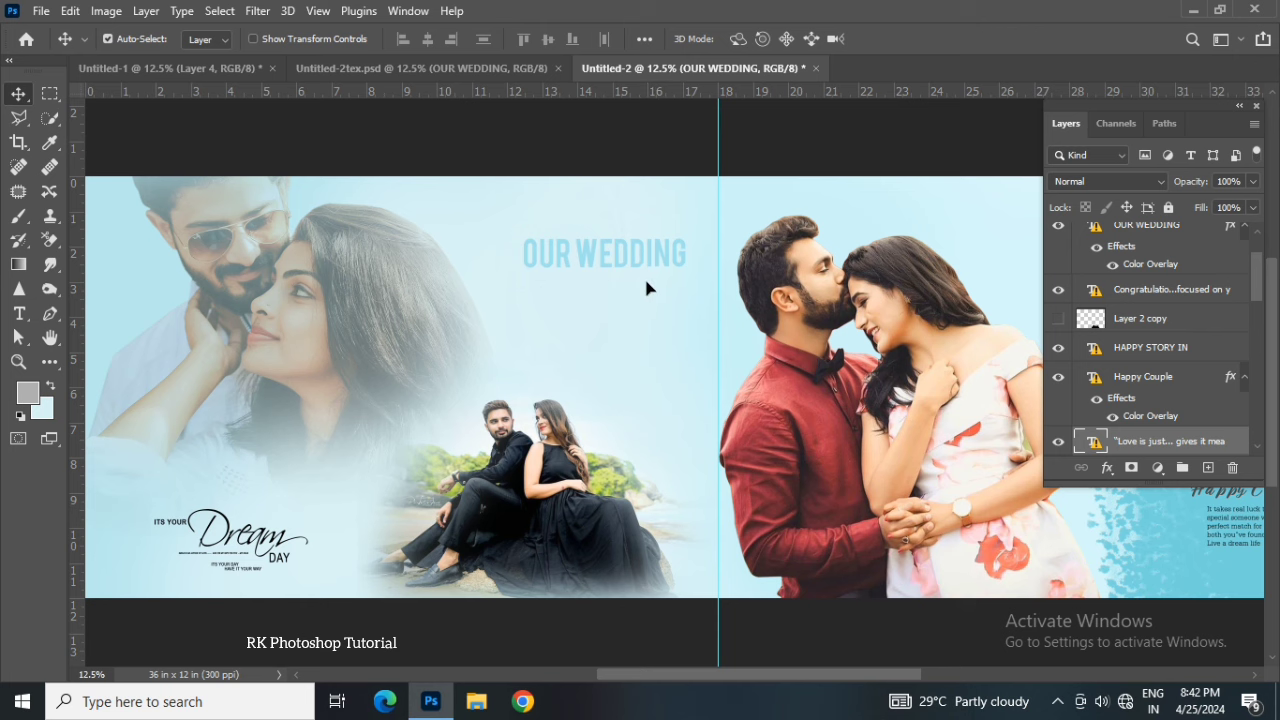
left_click_drag(646, 288, 650, 289)
key("ctrl+t")
key("Return")
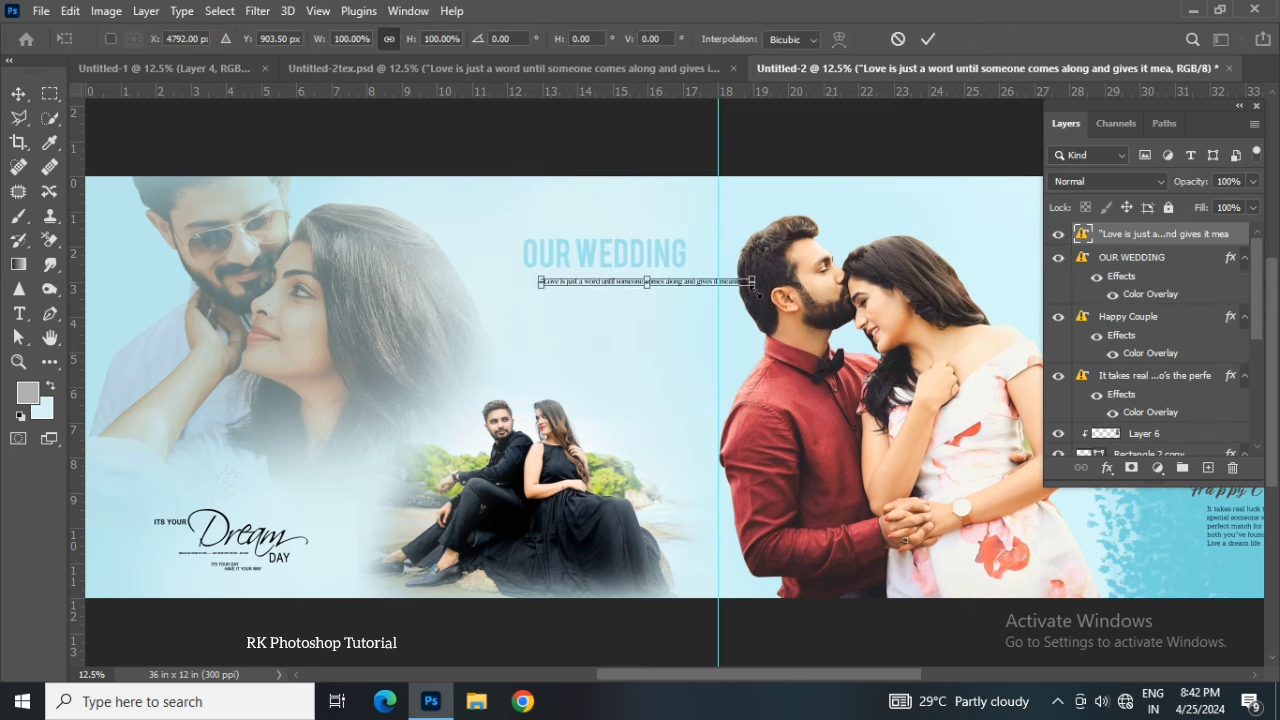
left_click_drag(757, 287, 638, 280)
key("Return")
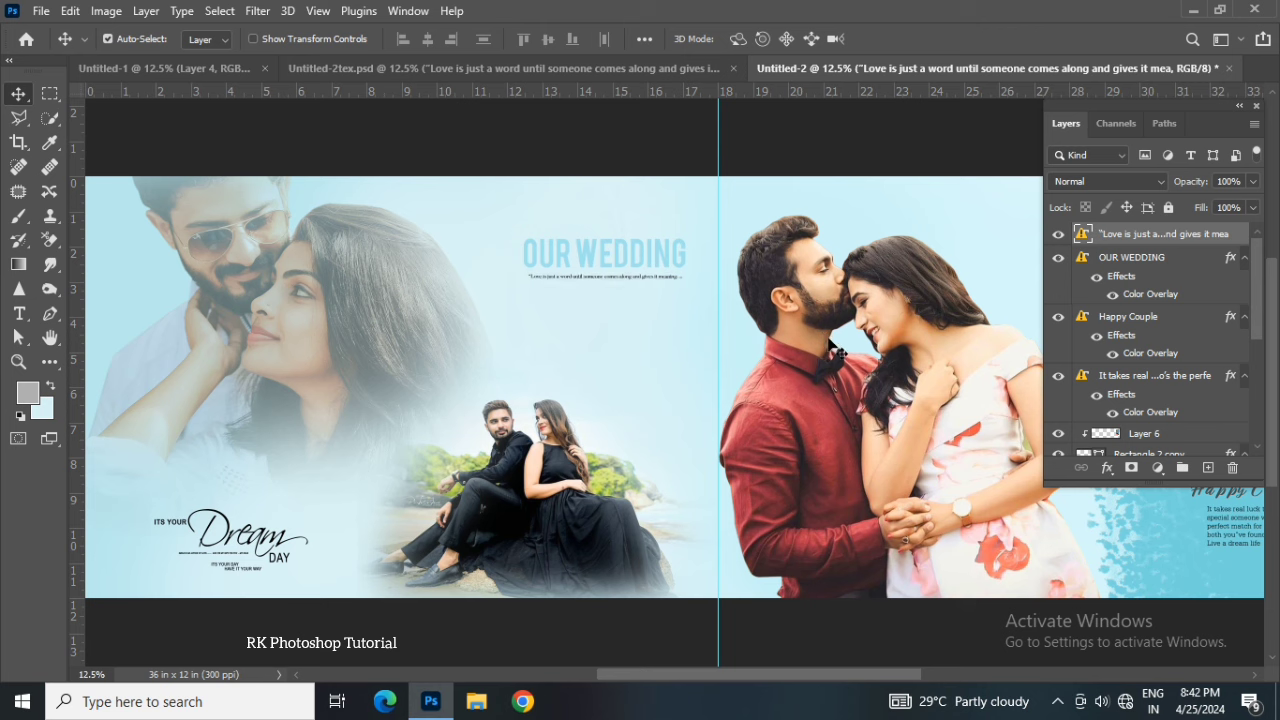
Step: Duplicate the quote and resize the copies to about 77% and 93%
key("ctrl+j")
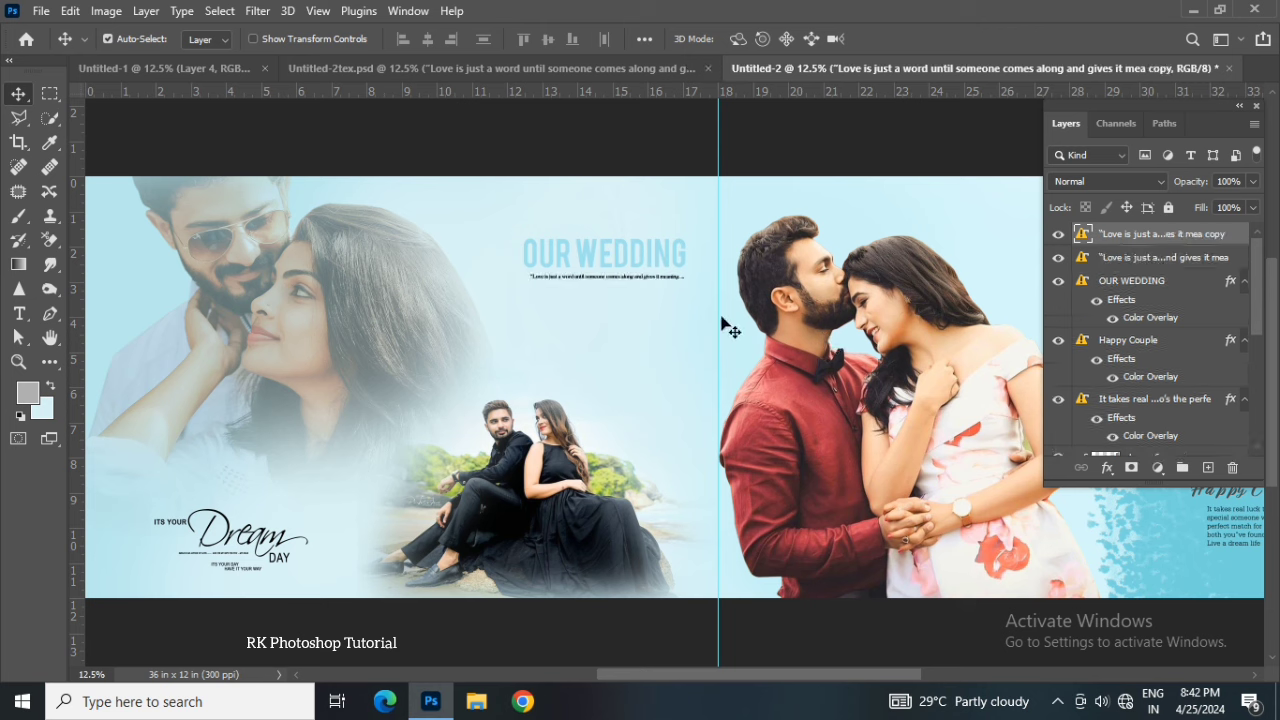
key("ctrl+t")
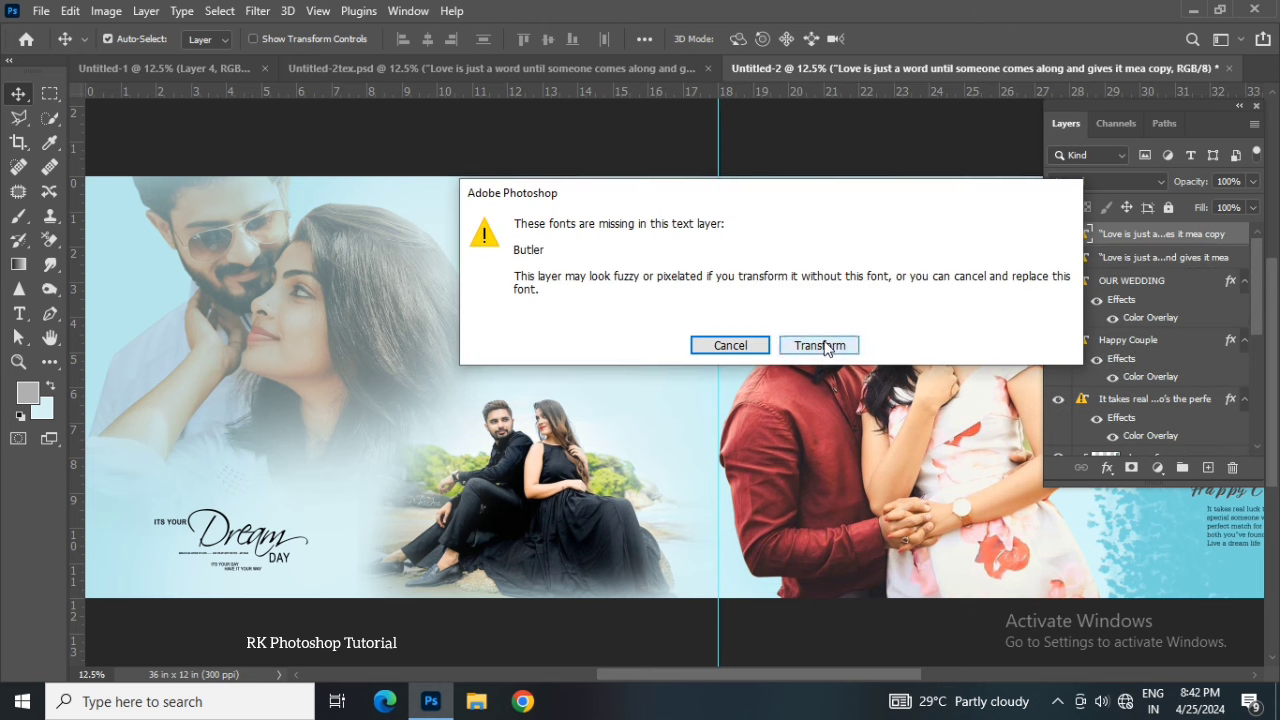
left_click(818, 343)
left_click_drag(686, 287, 669, 287)
key("Return")
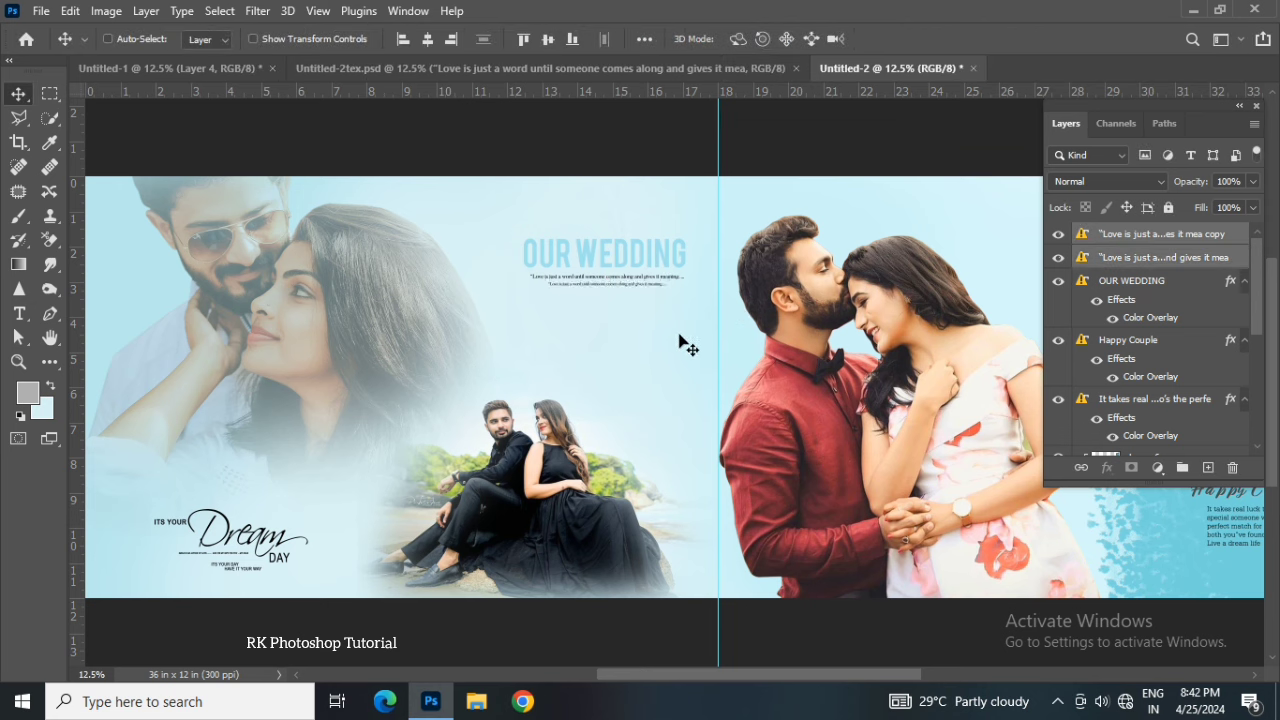
key("ctrl+t")
left_click(817, 343)
left_click_drag(677, 292, 687, 291)
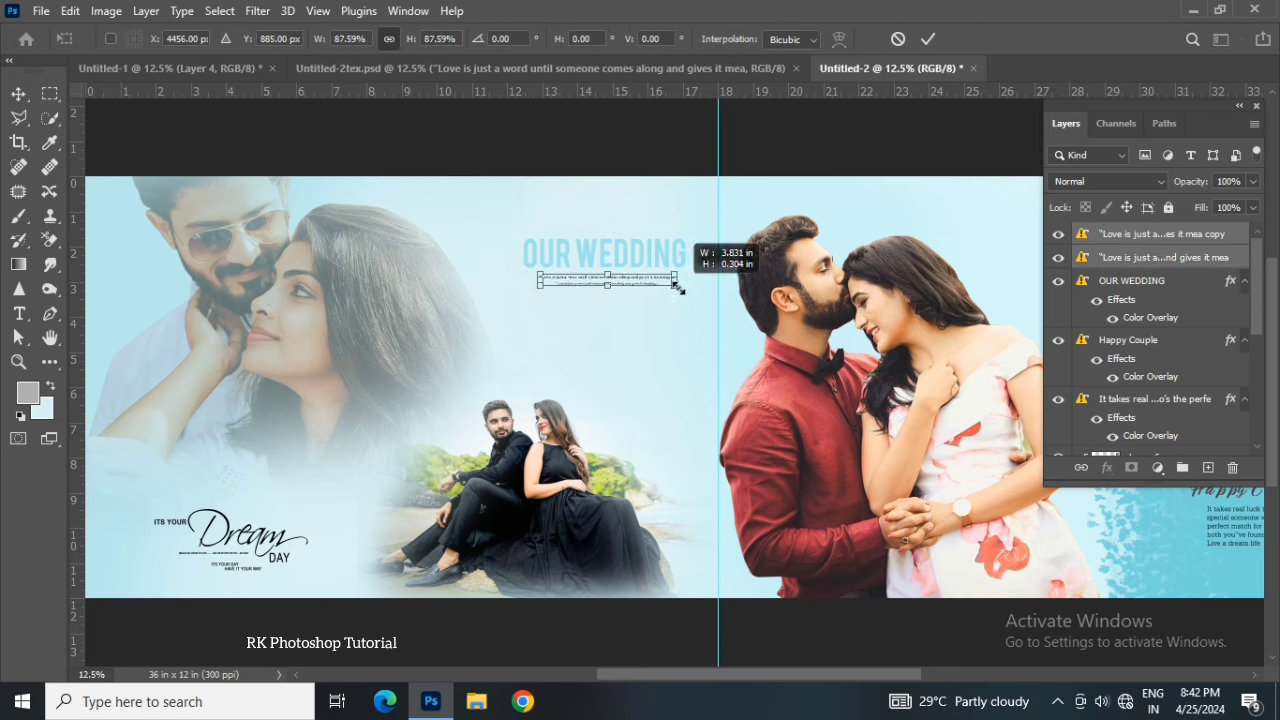
key("Return")
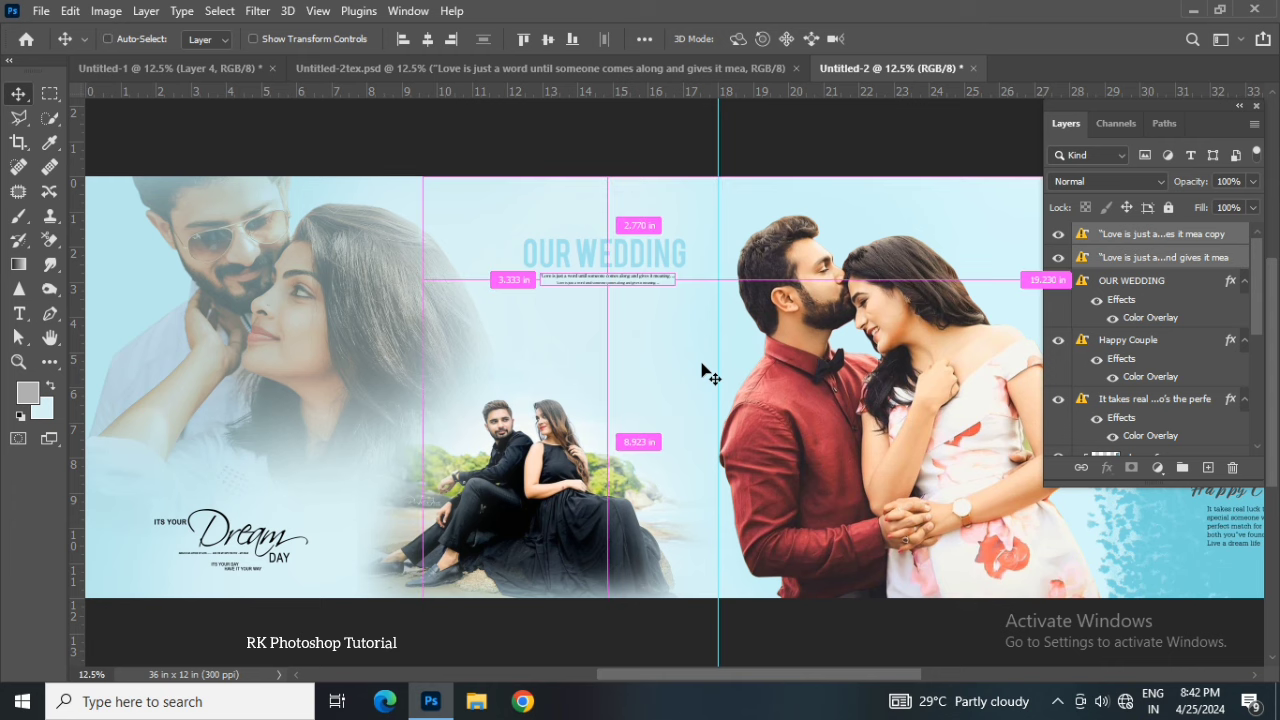
Step: Shrink the OUR WEDDING heading to about 88% and remove the vertical centre guide
left_click(1159, 302)
key("ctrl+t")
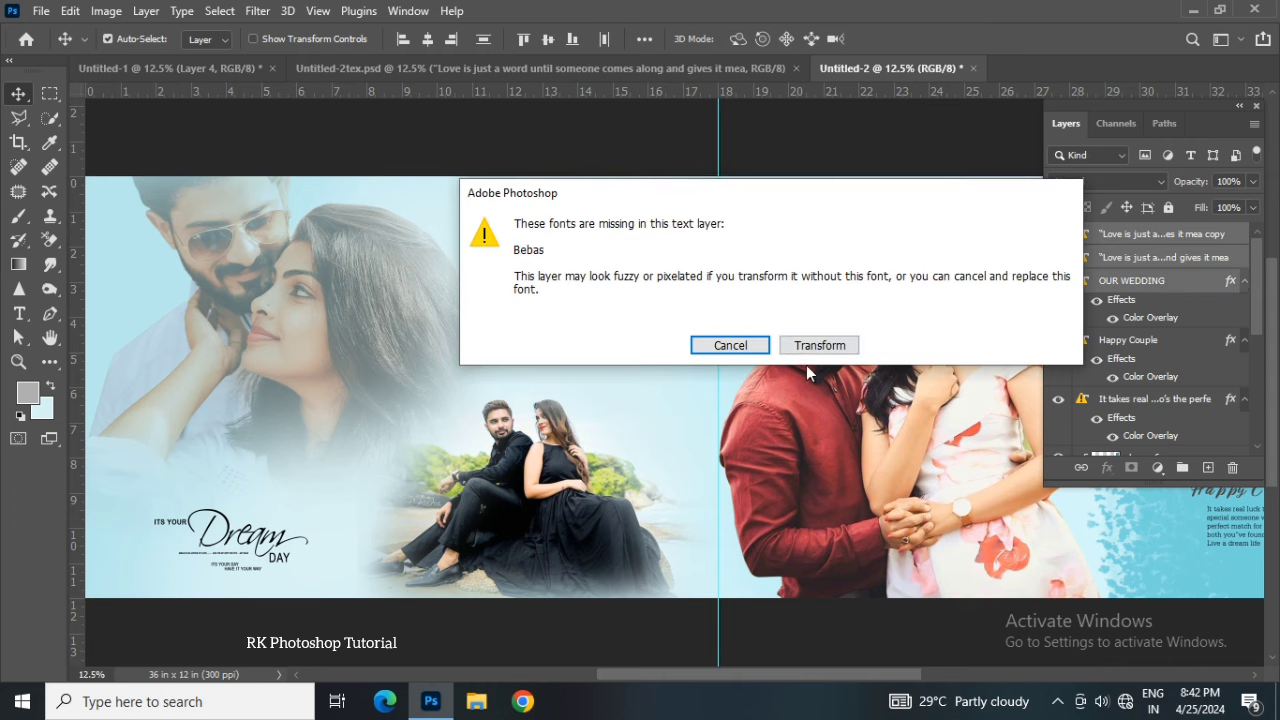
left_click(817, 343)
left_click_drag(689, 306, 675, 289)
key("Return")
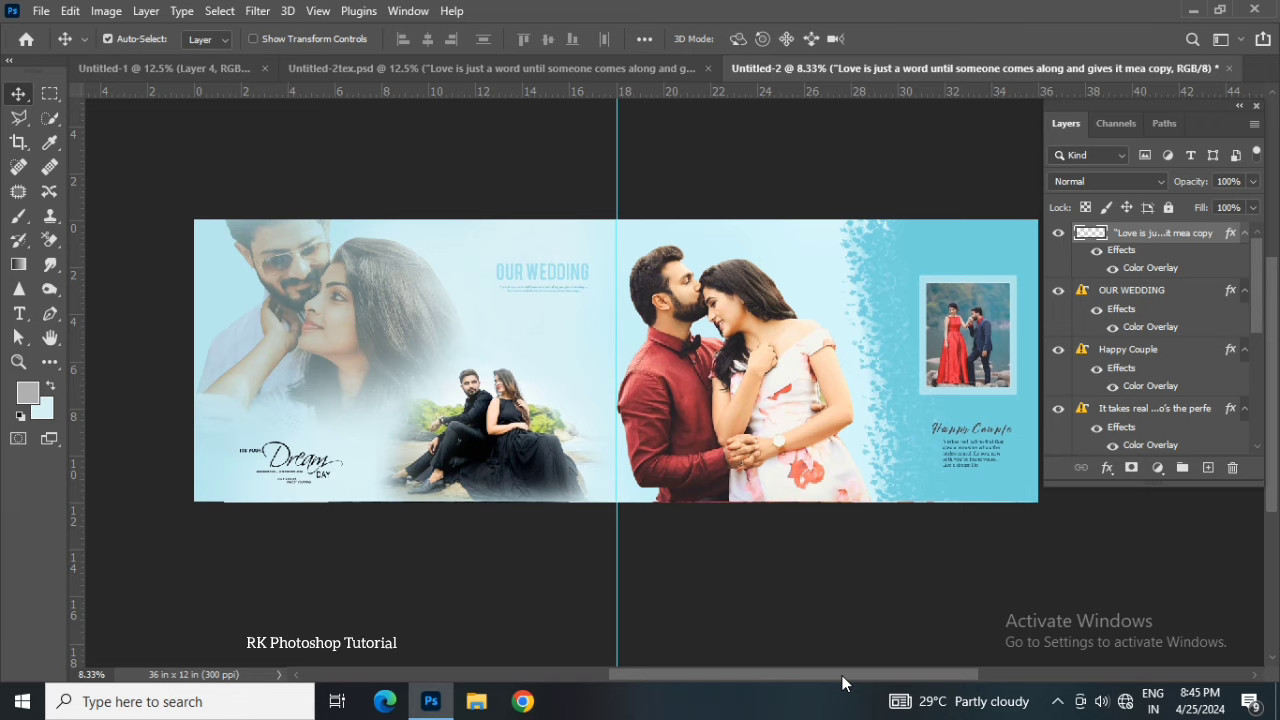
left_click_drag(843, 680, 855, 683)
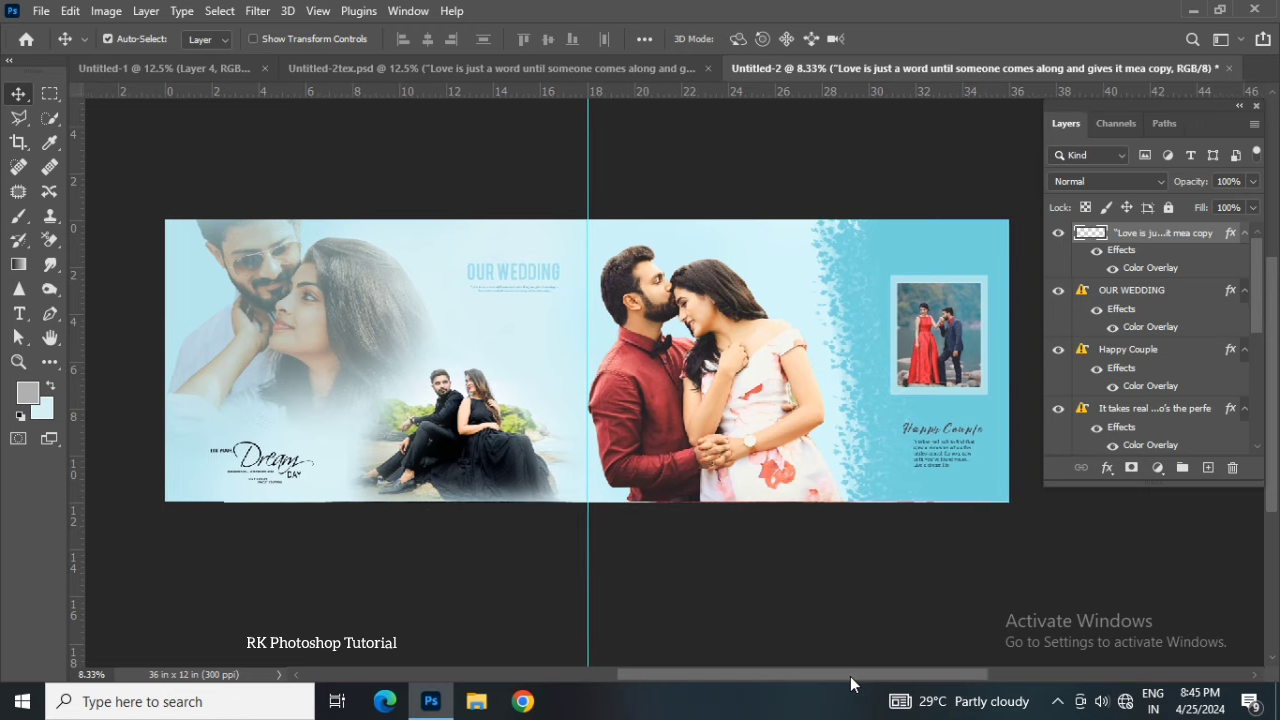
left_click_drag(583, 598, 8, 650)
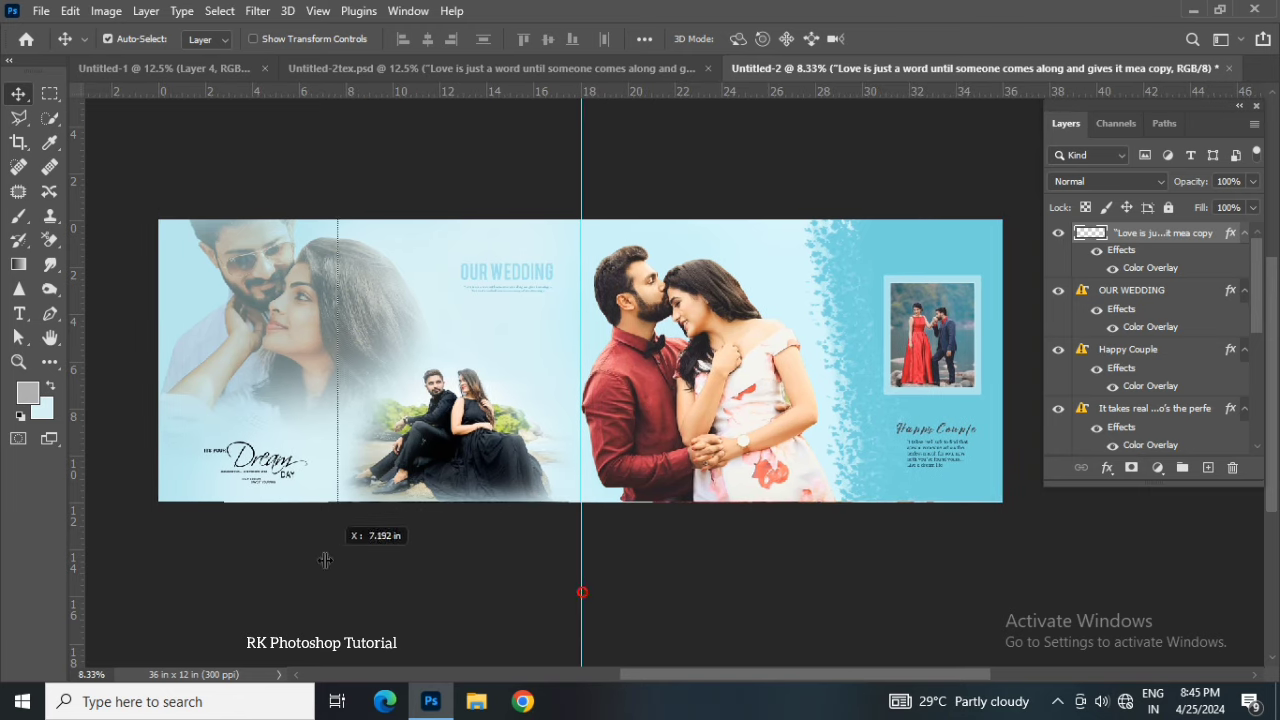